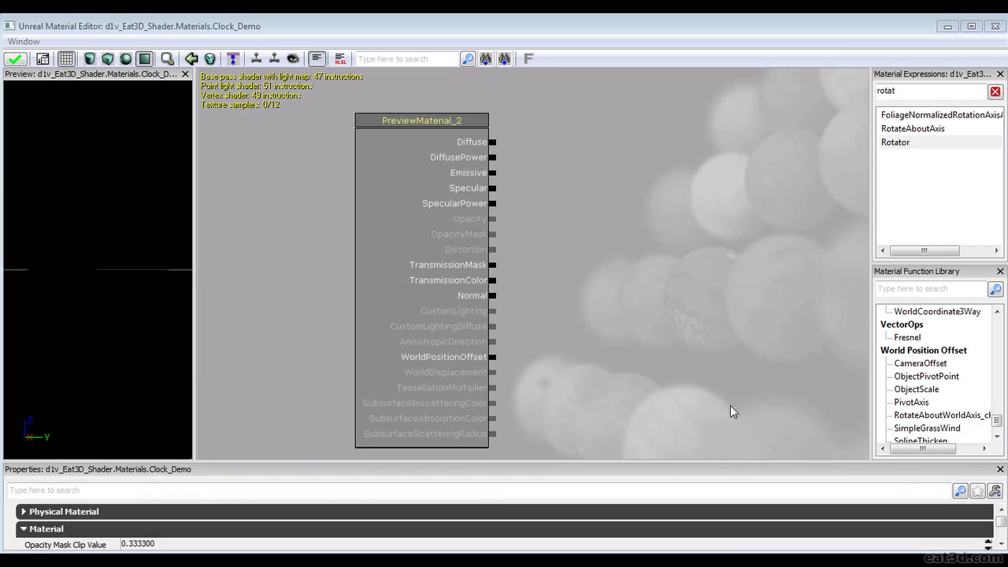
scroll(708, 386, "down", 3)
left_click_drag(681, 361, 641, 391)
left_click_drag(465, 372, 494, 354)
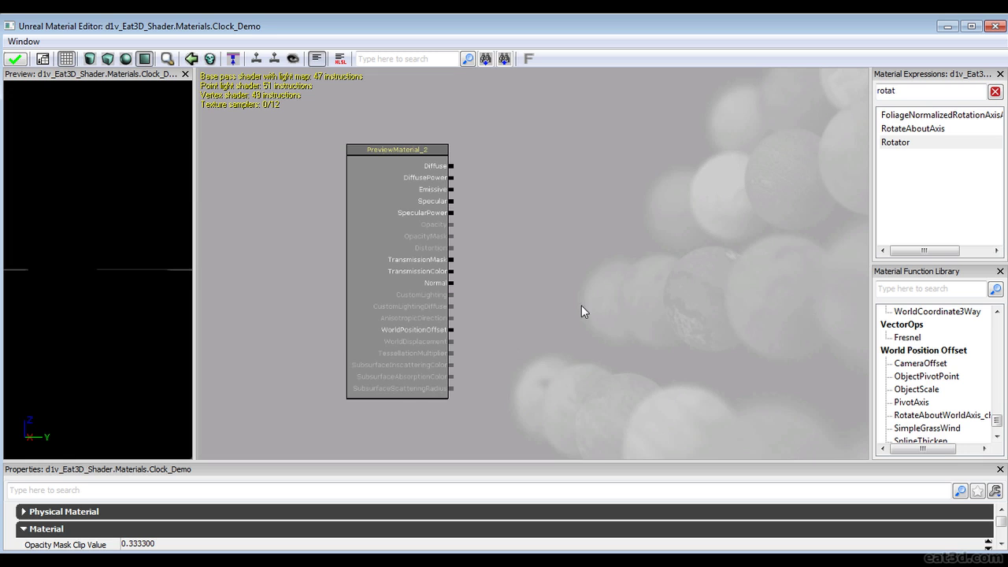
left_click_drag(556, 299, 540, 342)
scroll(537, 294, "down", 1)
scroll(533, 310, "up", 4)
left_click_drag(547, 304, 529, 320)
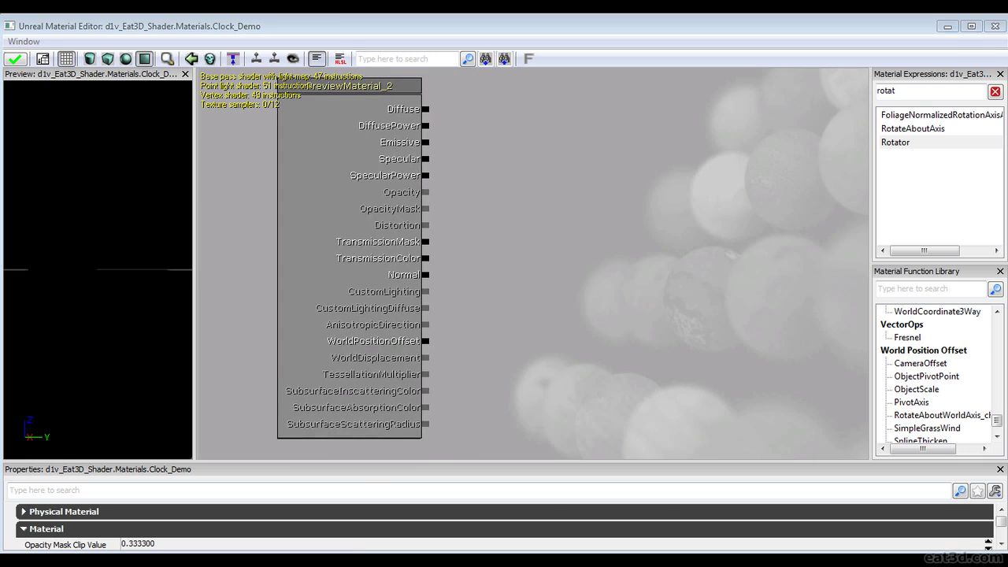
Bring up the Clock texture's properties window, look over the clock face image, and close the window.
key("alt+Tab")
left_click_drag(443, 39, 341, 30)
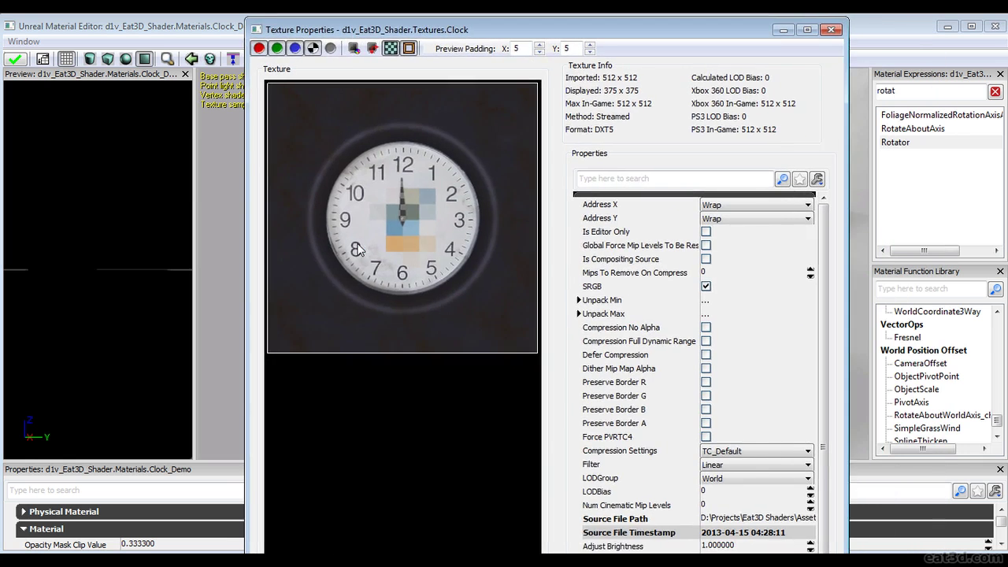
left_click(831, 30)
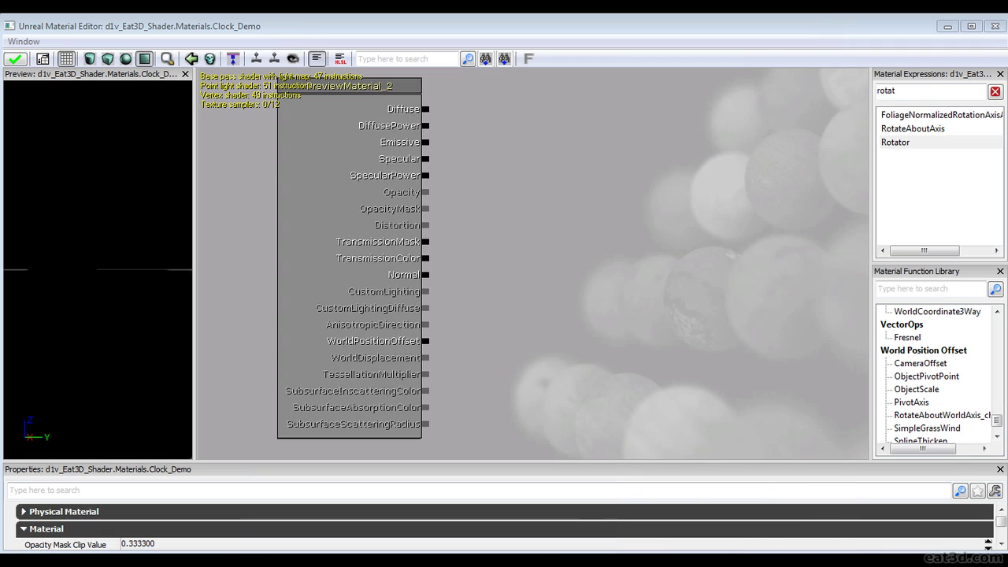
Add a Texture Sample of the Clock texture and connect its alpha output to the material's Emissive input.
left_click_drag(510, 224, 475, 249)
left_click_drag(508, 291, 589, 252)
left_click_drag(432, 329, 525, 345)
left_click_drag(665, 300, 465, 166)
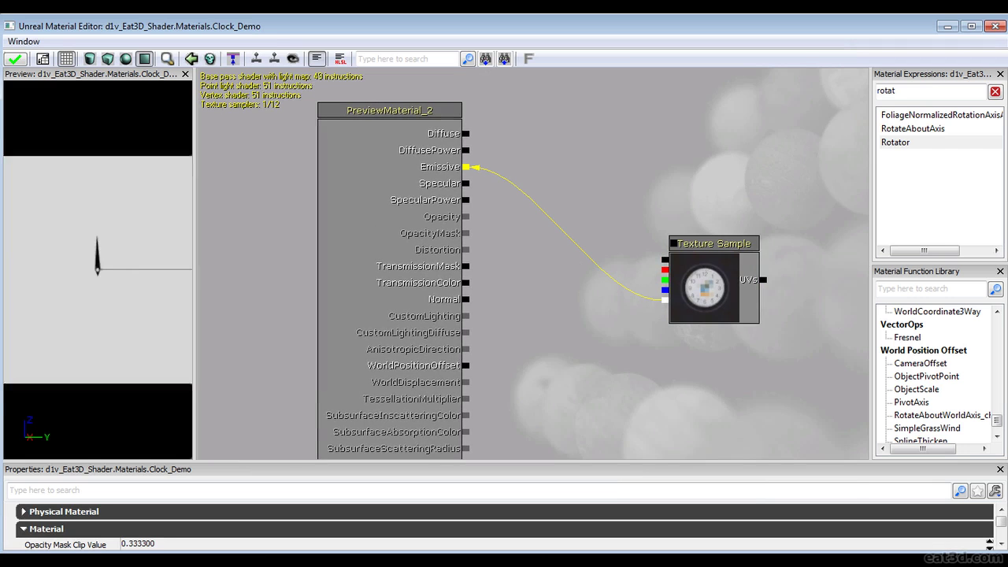
Hide the grid in the material preview viewport.
left_click(69, 65)
mouse_move(103, 198)
right_mouse_down()
mouse_move(104, 236)
mouse_move(103, 181)
right_mouse_up()
left_click_drag(103, 198, 110, 217)
scroll(586, 339, "down", 3)
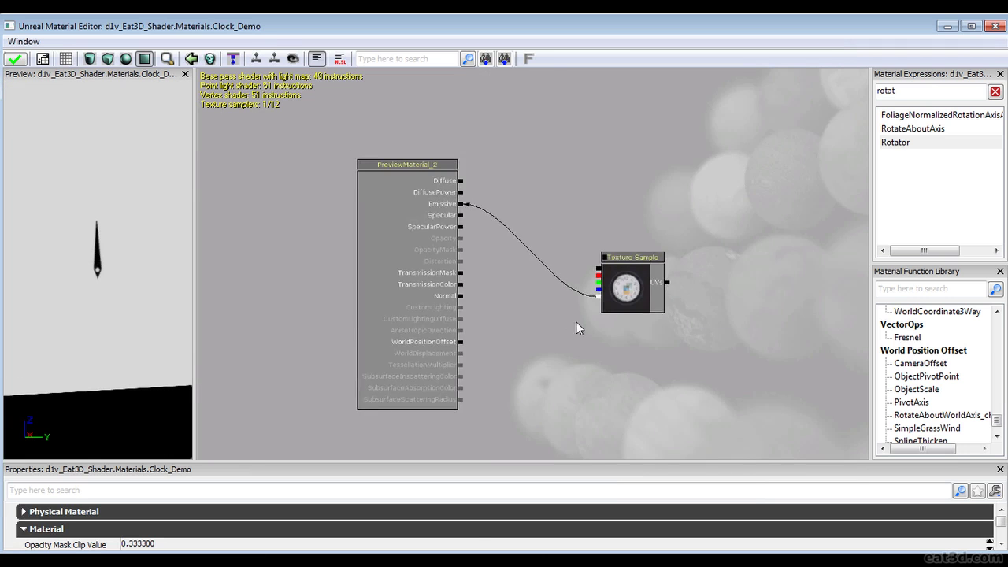
Add a Rotator node beside the Texture Sample and set its Speed to 1.
left_click(652, 281)
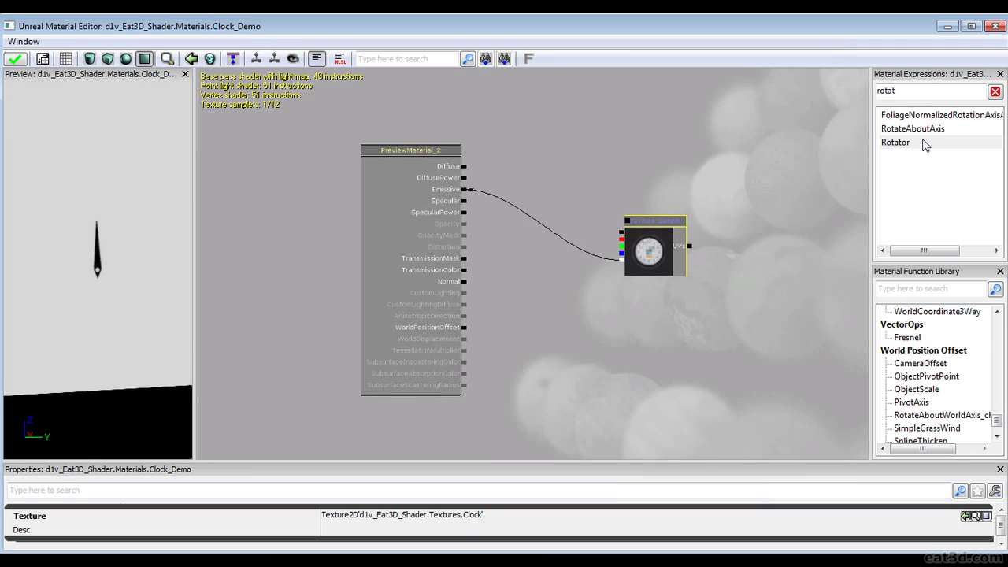
left_click_drag(731, 246, 732, 245)
left_click_drag(743, 301, 679, 194)
scroll(642, 264, "up", 3)
left_click(300, 518)
left_click(311, 530)
left_click(317, 543)
type("1")
key("Return")
Position the Rotator beside the Texture Sample and connect its output to the sample's UVs input.
left_click_drag(470, 327, 383, 414)
left_click(546, 351)
left_click(600, 275)
left_click_drag(600, 275, 644, 288, "ctrl")
scroll(629, 299, "down", 1)
scroll(561, 373, "up", 1)
mouse_move(557, 380)
left_mouse_down()
mouse_move(505, 383)
mouse_move(572, 371)
left_mouse_up()
left_click_drag(599, 212, 505, 220)
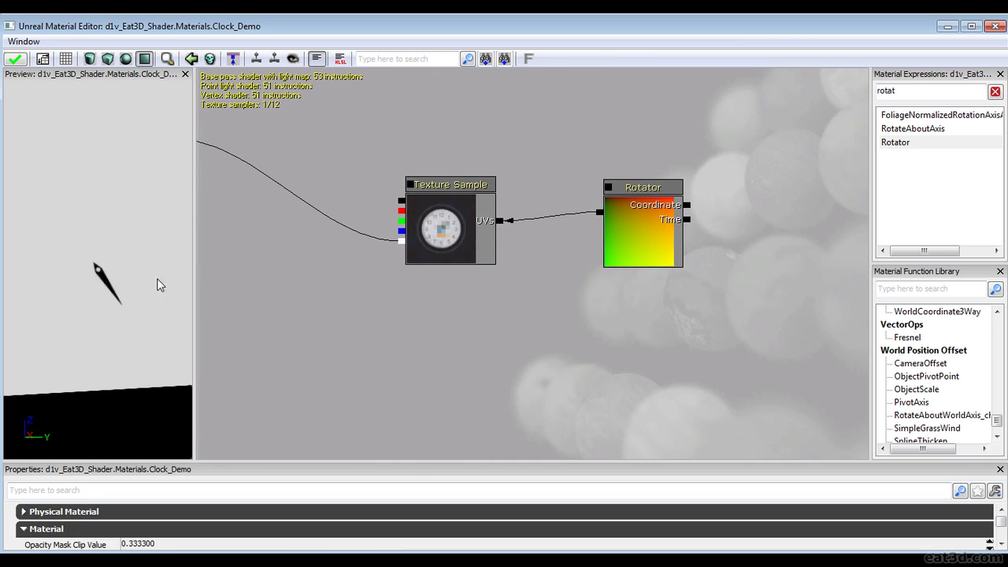
Turn on real-time updating for the material preview viewport.
left_click(257, 59)
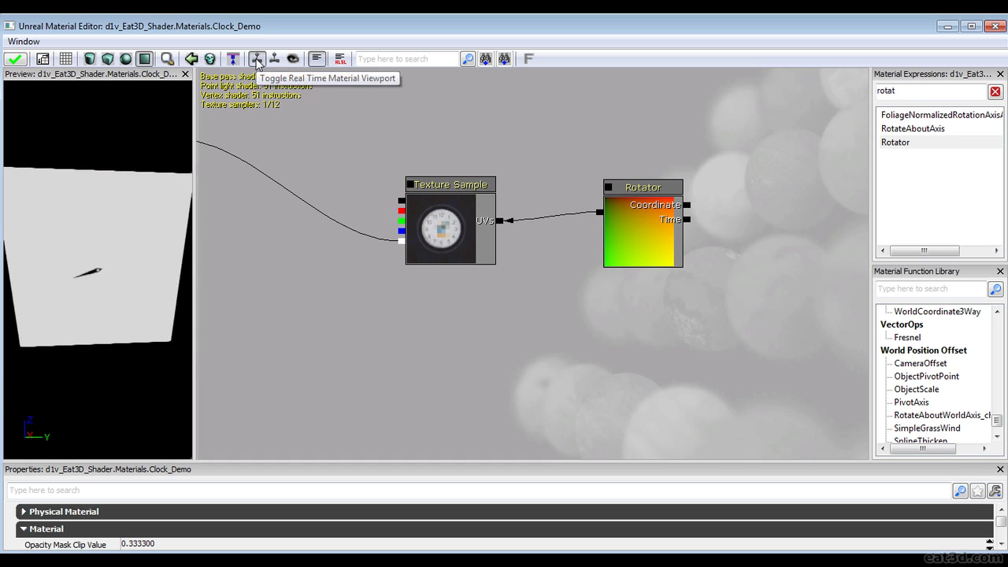
mouse_move(85, 321)
left_mouse_down()
mouse_move(77, 305)
mouse_move(98, 319)
mouse_move(93, 306)
left_mouse_up()
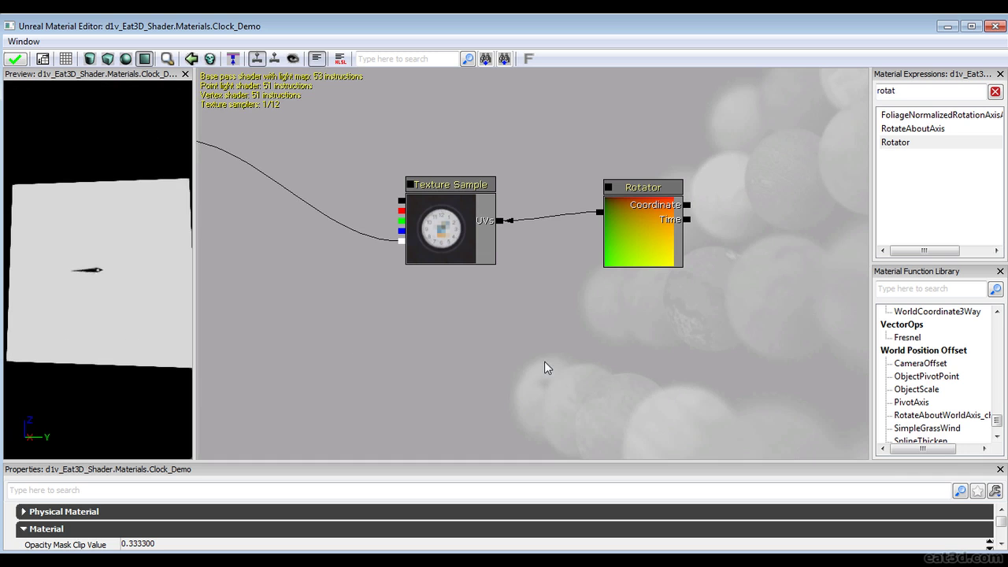
Reverse the clock hand's rotation by setting the Rotator's Speed to -1.
left_click(654, 253)
left_click(340, 546)
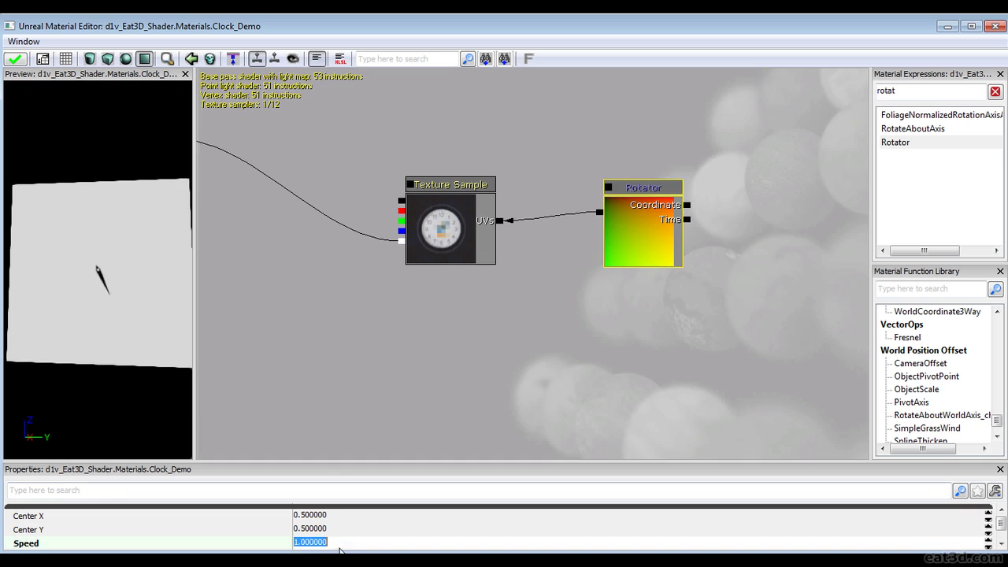
left_click(294, 543)
type("+")
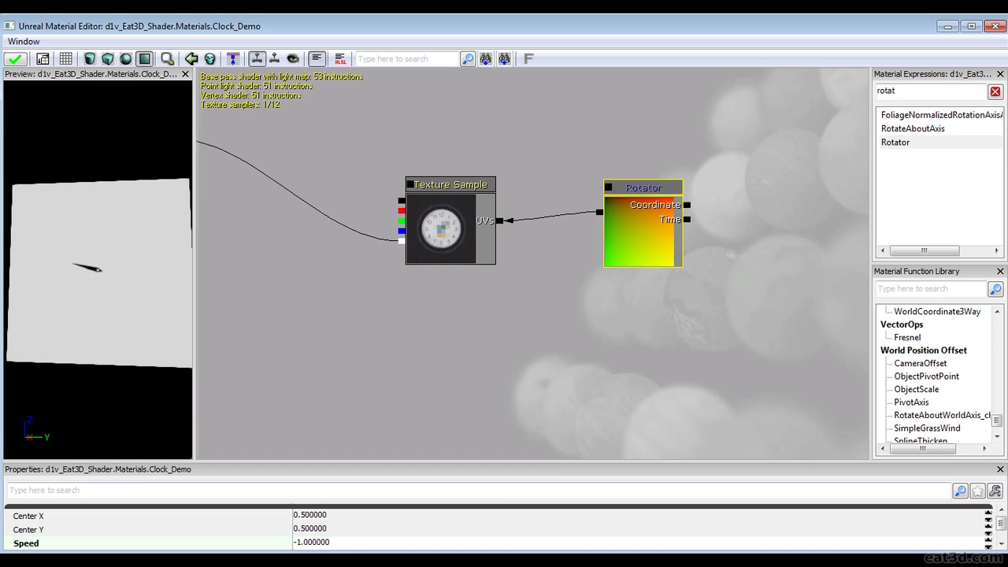
key("Return")
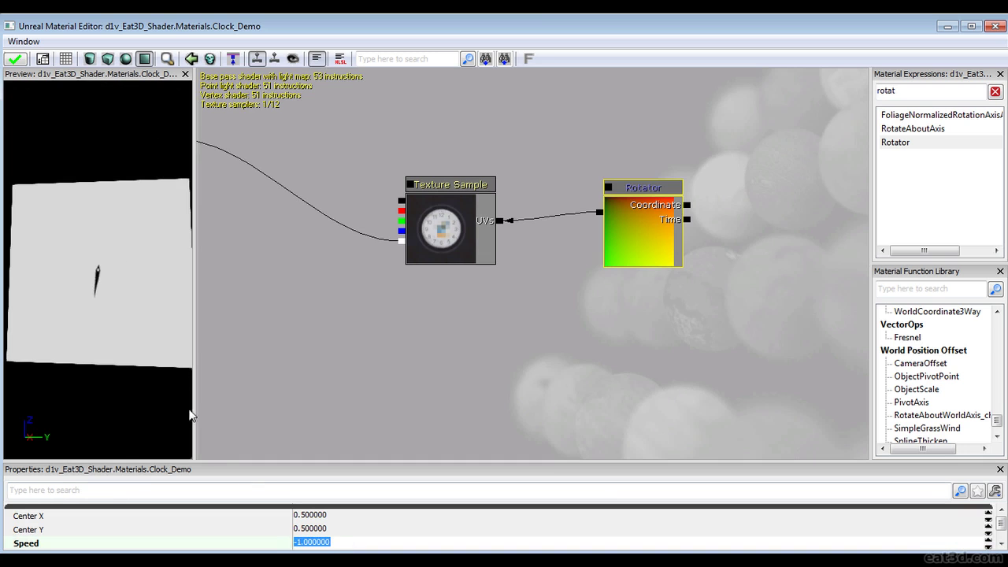
right_click_drag(18, 302, 19, 339)
mouse_move(89, 325)
right_mouse_down()
mouse_move(88, 293)
mouse_move(89, 324)
right_mouse_up()
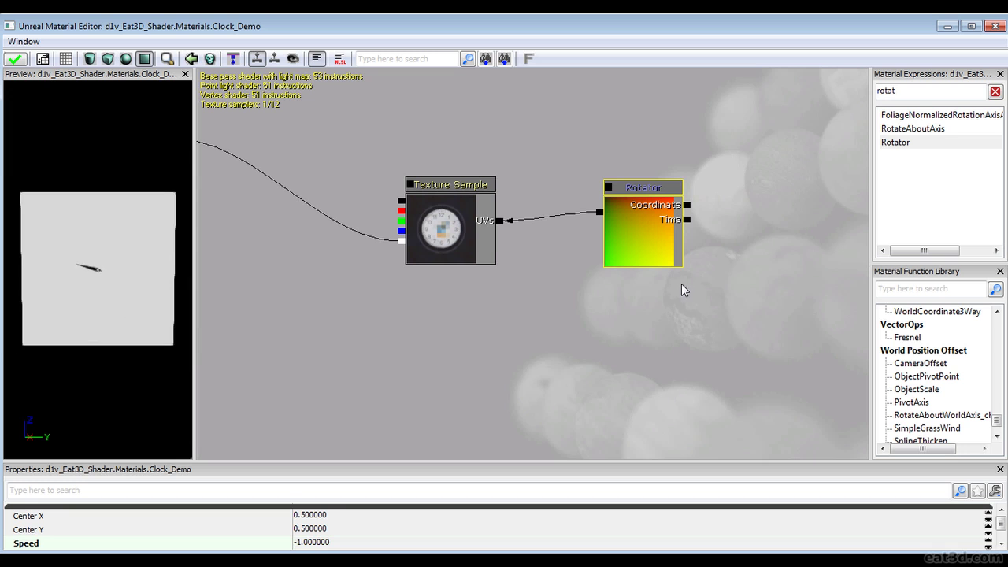
Filter the material expressions by "textu" and add a TextureCoordinate node next to the Rotator.
left_click_drag(733, 281, 715, 285)
scroll(716, 284, "down", 1)
scroll(715, 284, "up", 1)
left_click_drag(937, 93, 677, 120)
type("textu")
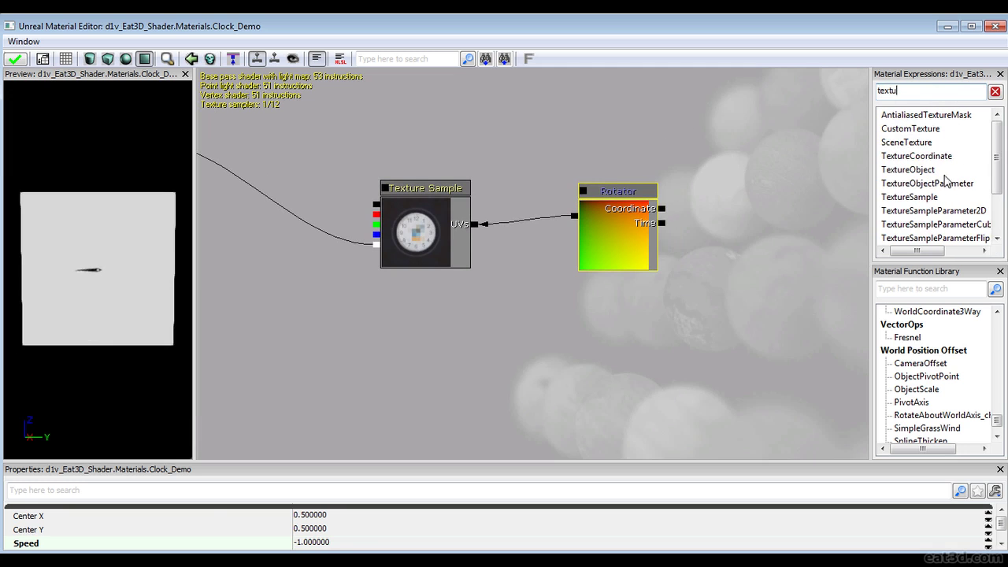
left_click_drag(937, 157, 802, 246)
key("ctrl+z")
key("ctrl+y")
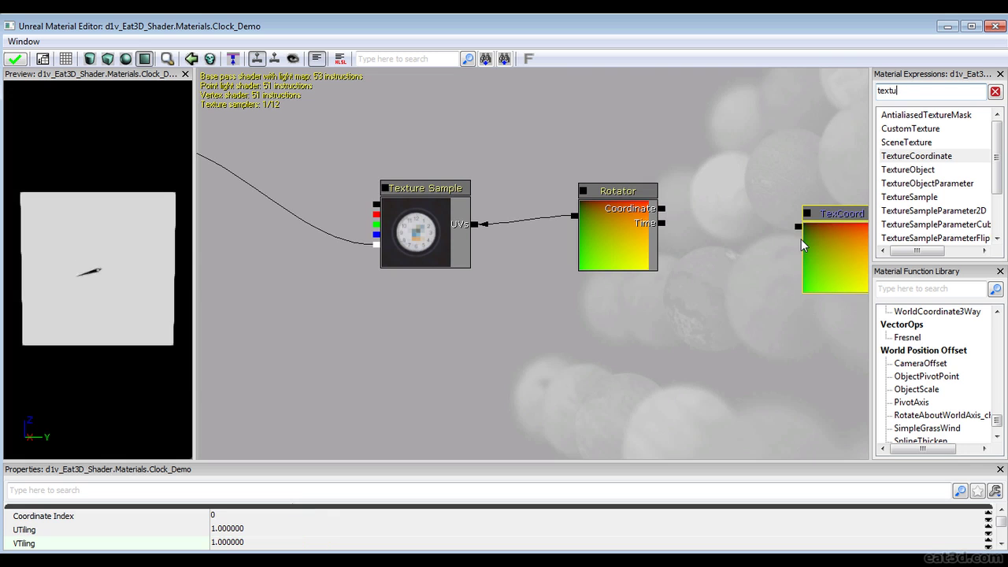
Move the TexCoord node closer and connect its output to the Rotator's Coordinate input.
left_click_drag(598, 171, 490, 187)
left_click_drag(719, 260, 694, 241, "ctrl")
left_click_drag(694, 241, 604, 229)
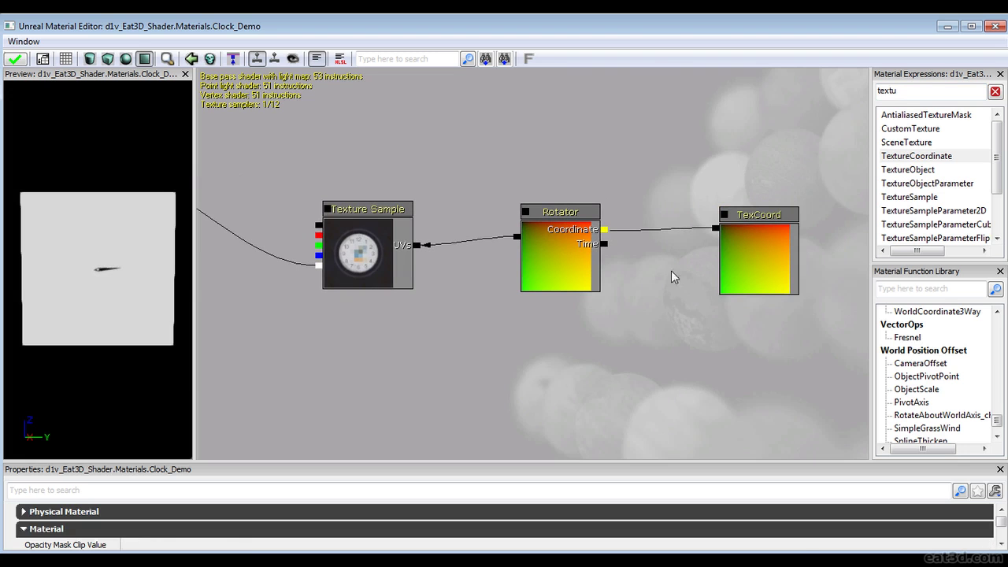
Set the TexCoord node's UTiling and VTiling to 0.75.
left_click(740, 267)
left_click(289, 532)
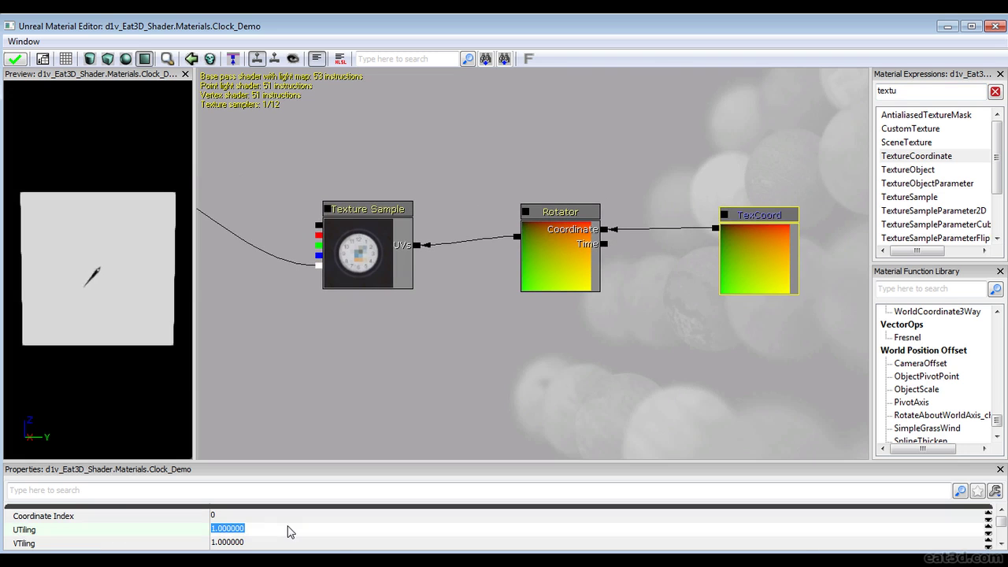
type(".")
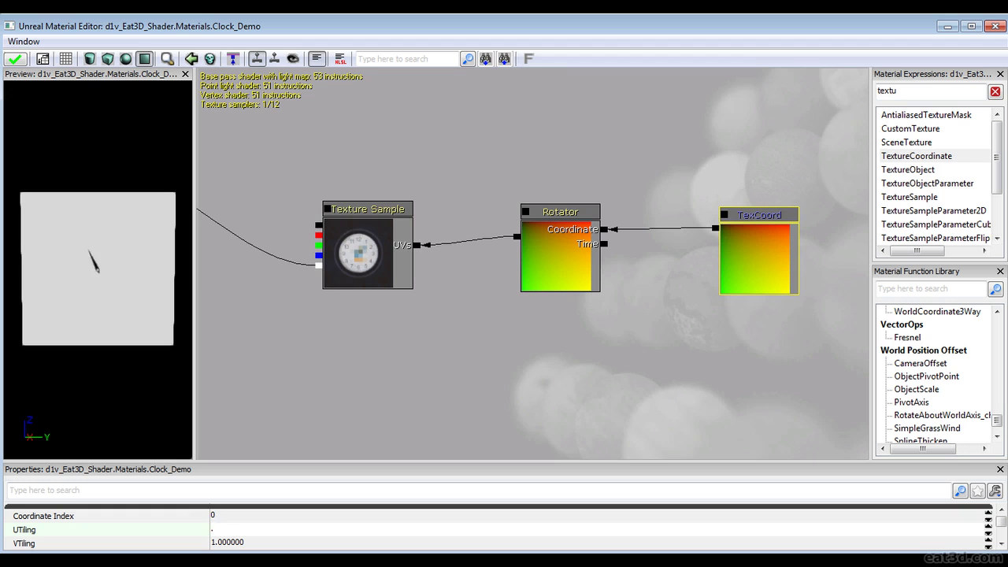
type("75")
key("Return")
left_click(288, 529)
key("Tab")
type(".75")
key("Return")
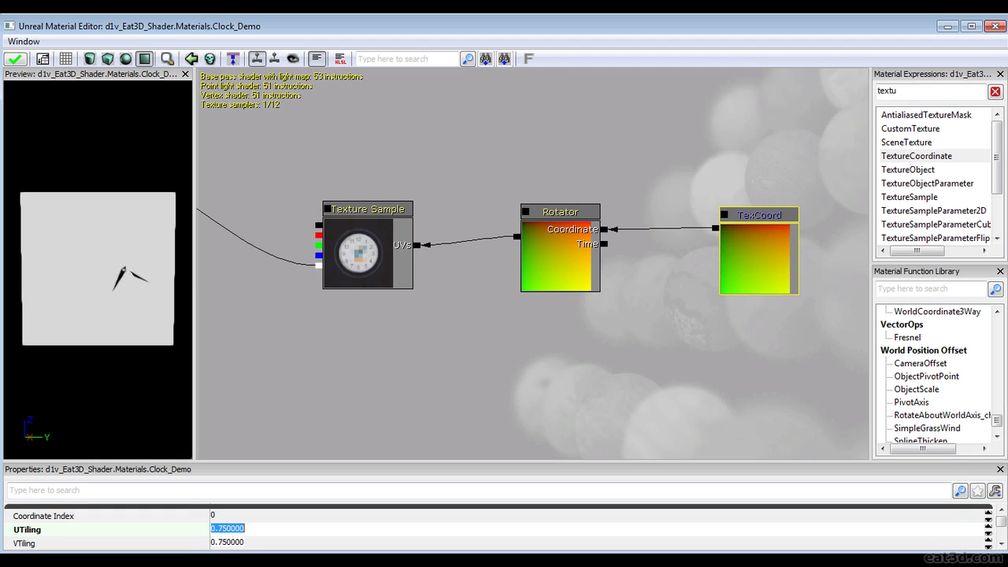
Set the TexCoord node's VTiling and UTiling to 0.6 and check the hand's placement in the preview.
left_click(228, 542)
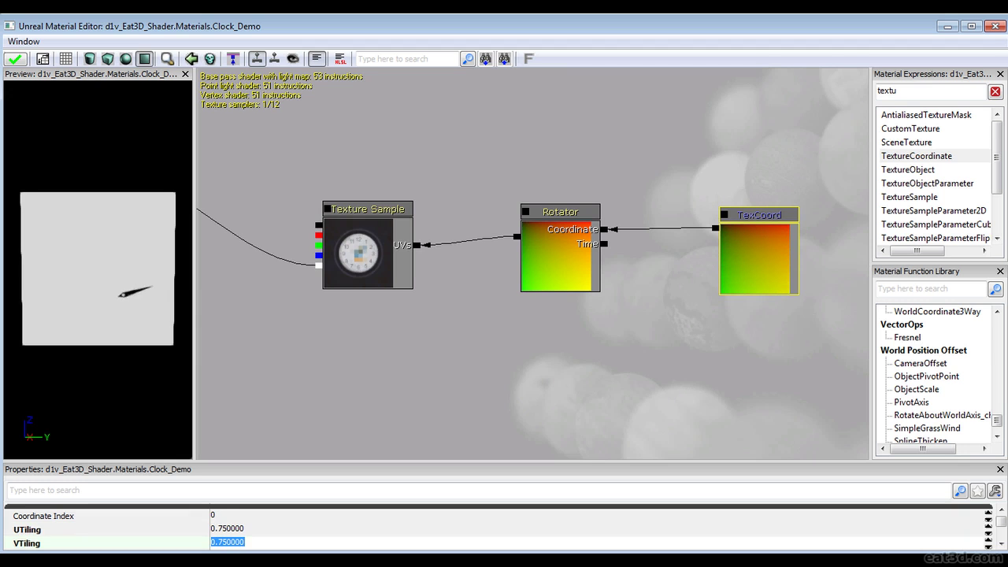
type(".6")
key("Return")
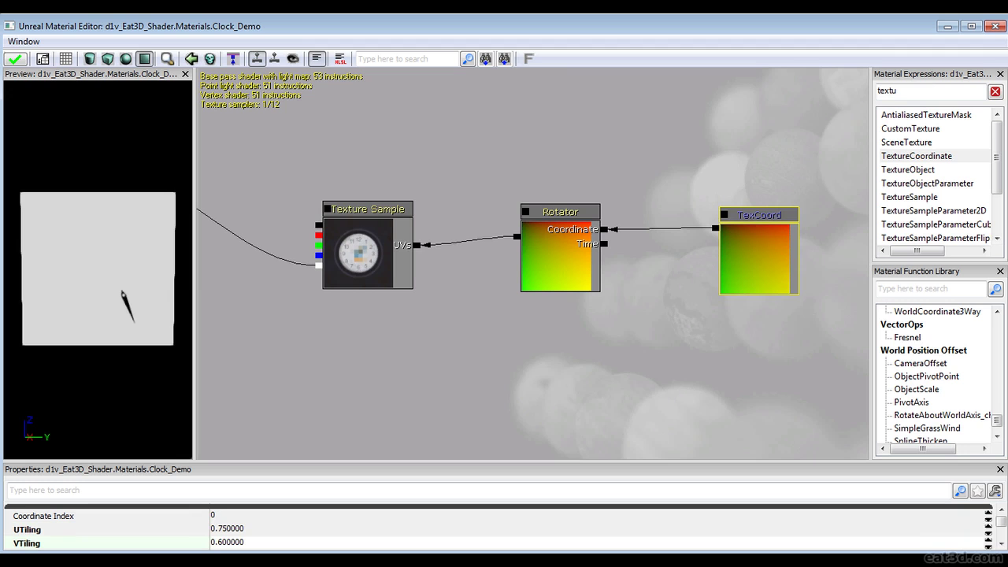
left_click(268, 527)
type(".6")
key("Return")
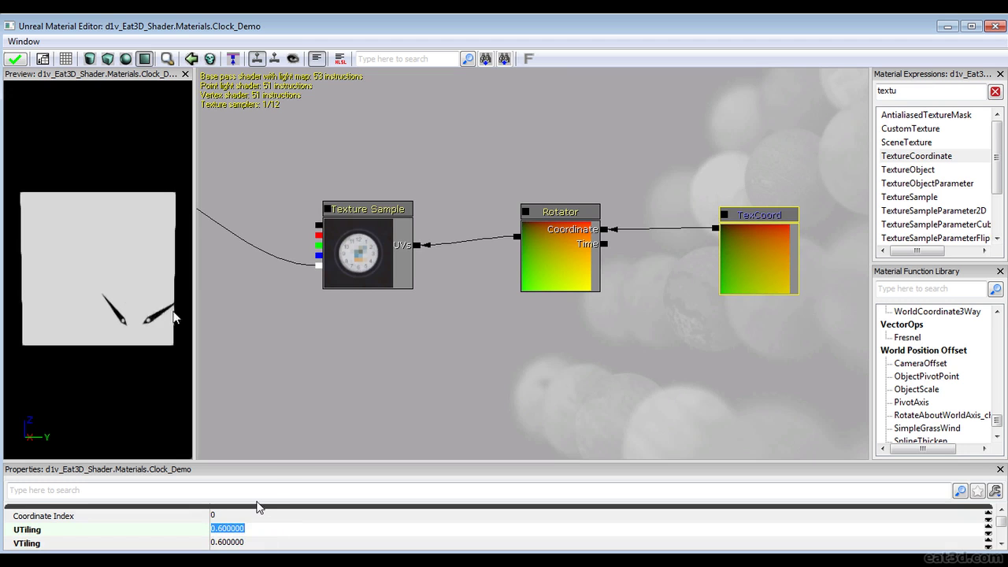
mouse_move(151, 364)
left_mouse_down()
mouse_move(161, 354)
mouse_move(146, 354)
mouse_move(150, 364)
left_mouse_up()
right_click_drag(110, 291, 62, 315)
left_click_drag(63, 315, 39, 346)
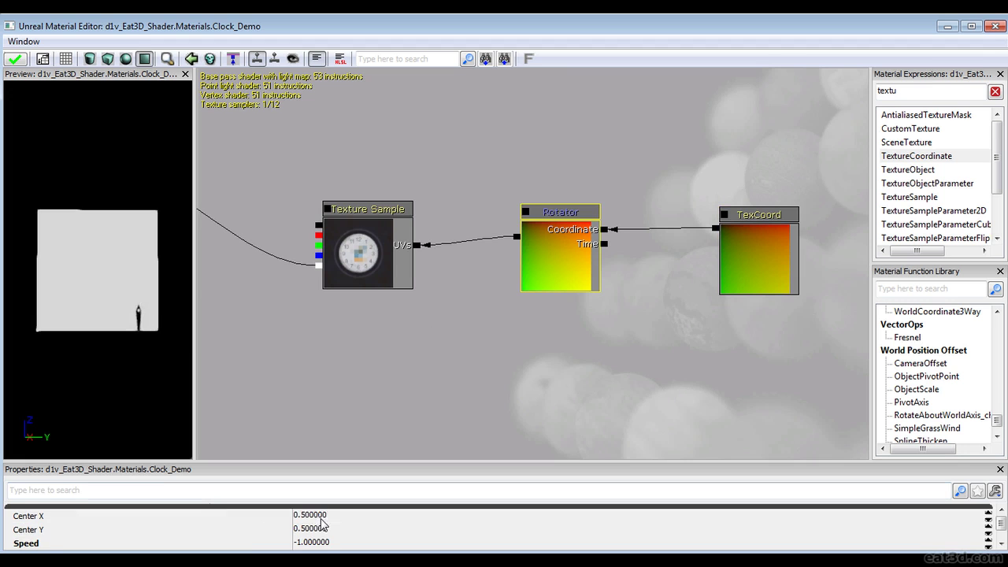
Set the Rotator's Center X and Center Y to 0.3 and check the hand's rotation in the preview.
left_click(321, 515)
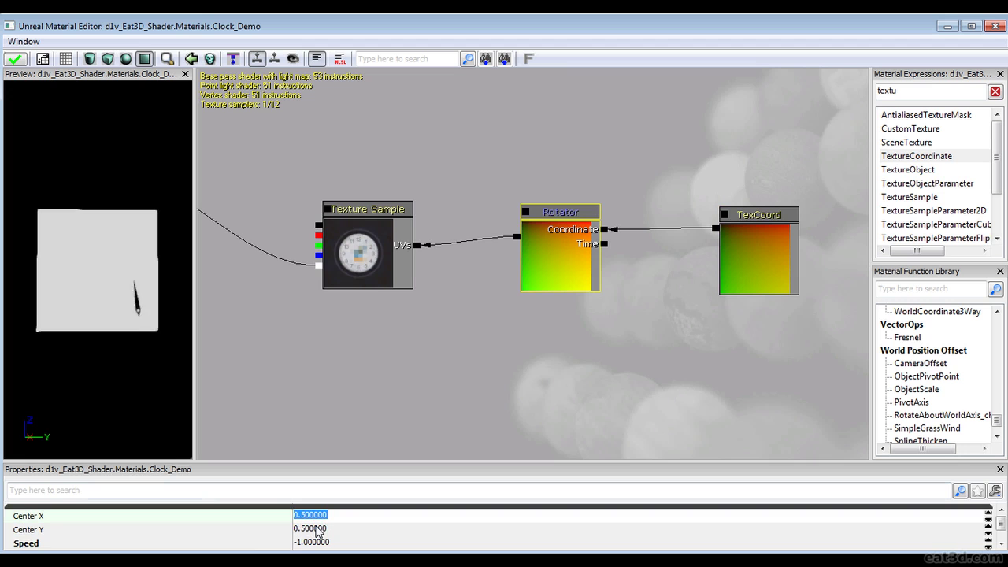
type(".3")
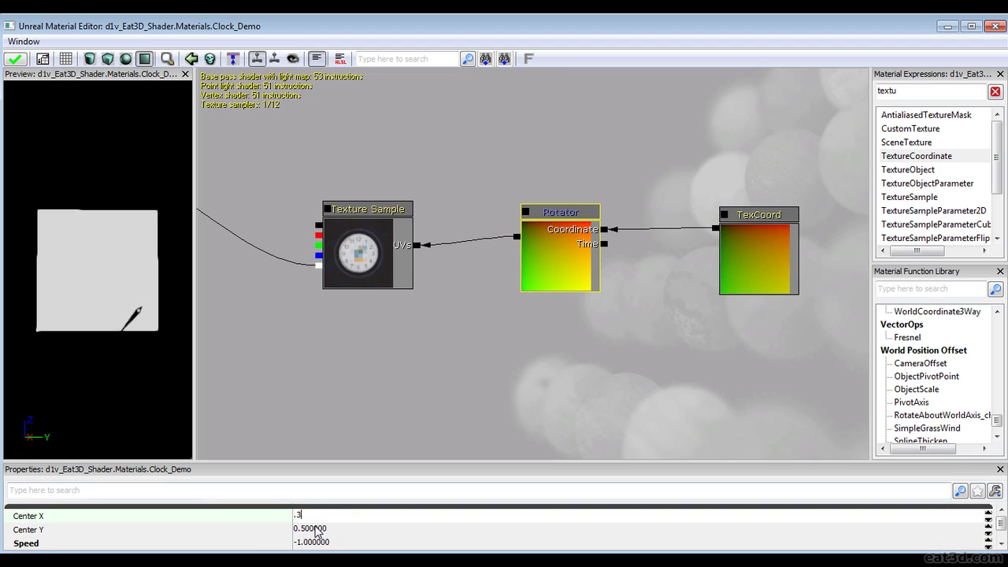
key("Return")
left_click(313, 528)
type(".3")
key("Return")
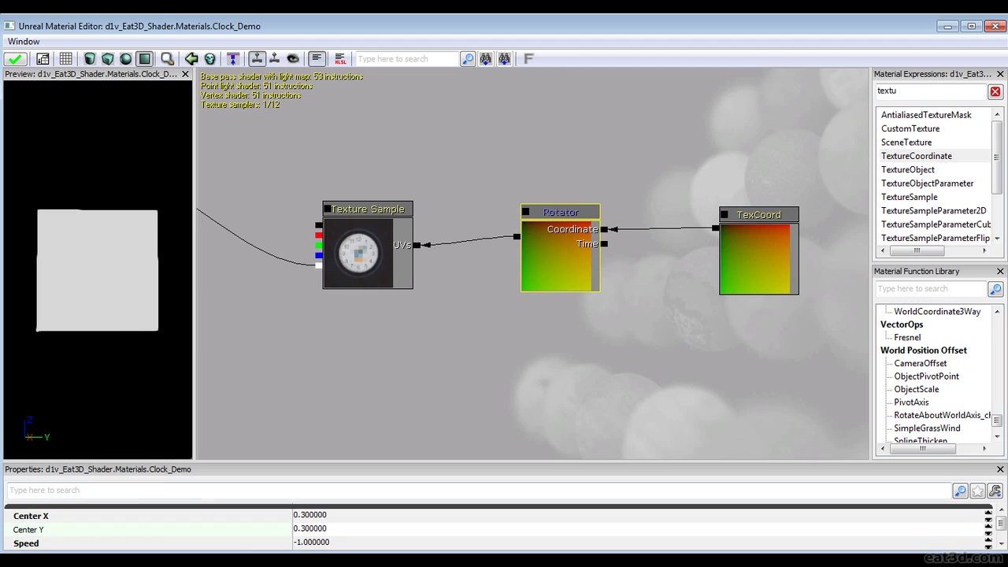
left_click(315, 528)
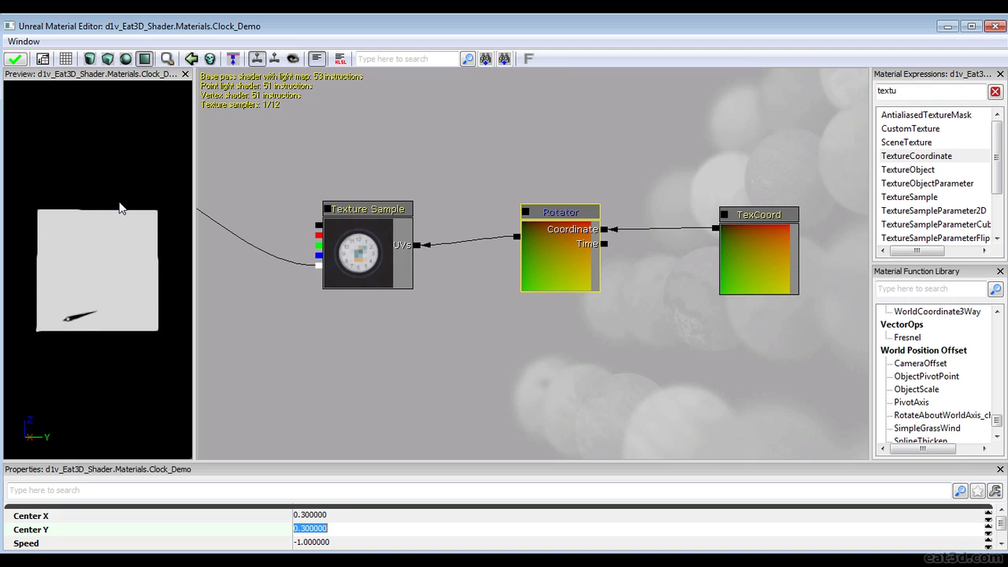
right_click_drag(89, 247, 121, 266)
mouse_move(121, 266)
left_mouse_down()
mouse_move(121, 277)
mouse_move(118, 266)
left_mouse_up()
mouse_move(118, 266)
right_mouse_down()
mouse_move(112, 248)
mouse_move(104, 279)
right_mouse_up()
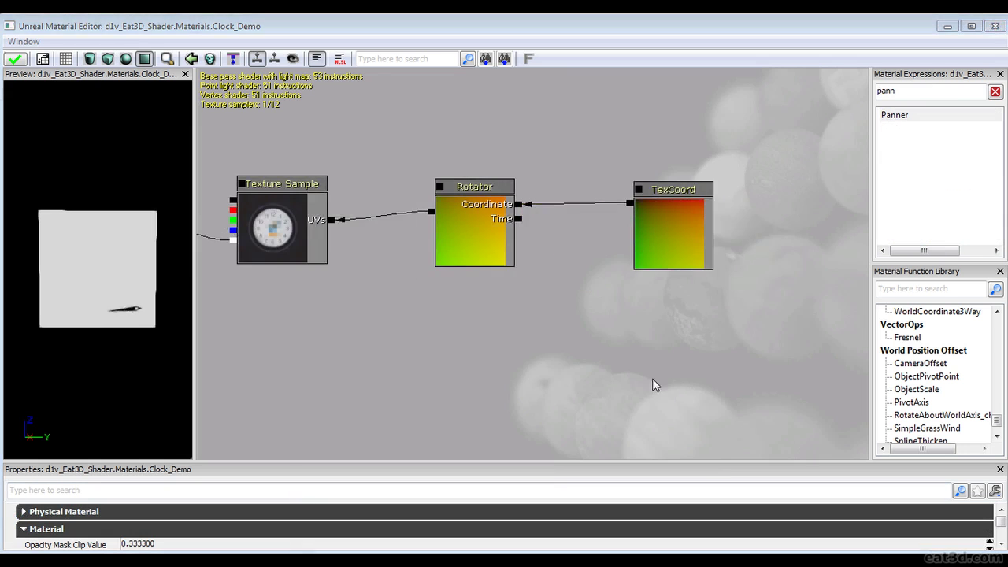
Add a Panner node below the link between the Rotator and TexCoord nodes.
left_click_drag(544, 370, 600, 371)
left_click_drag(666, 349, 615, 336)
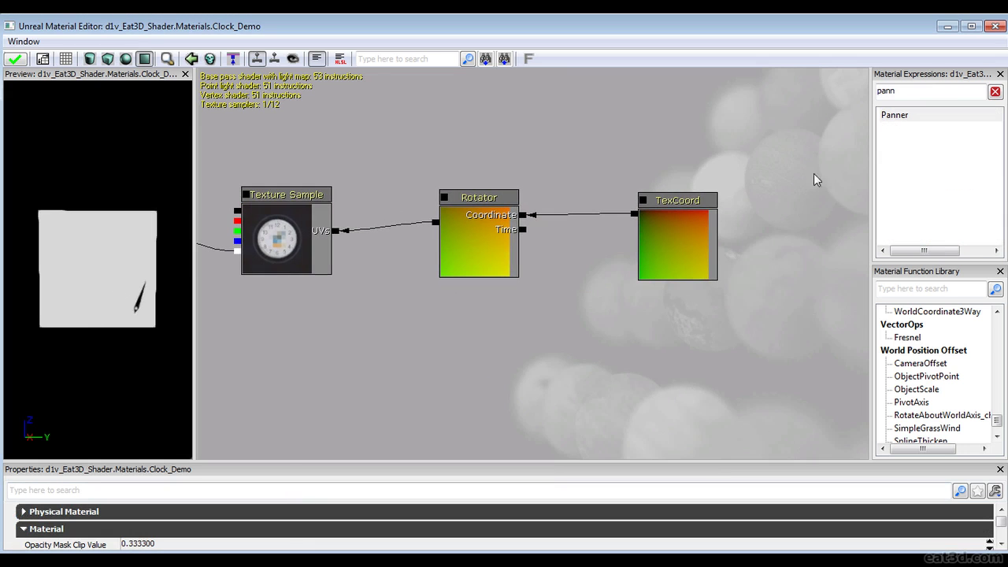
left_click_drag(902, 121, 573, 306)
left_click_drag(630, 344, 594, 333)
left_click(467, 261)
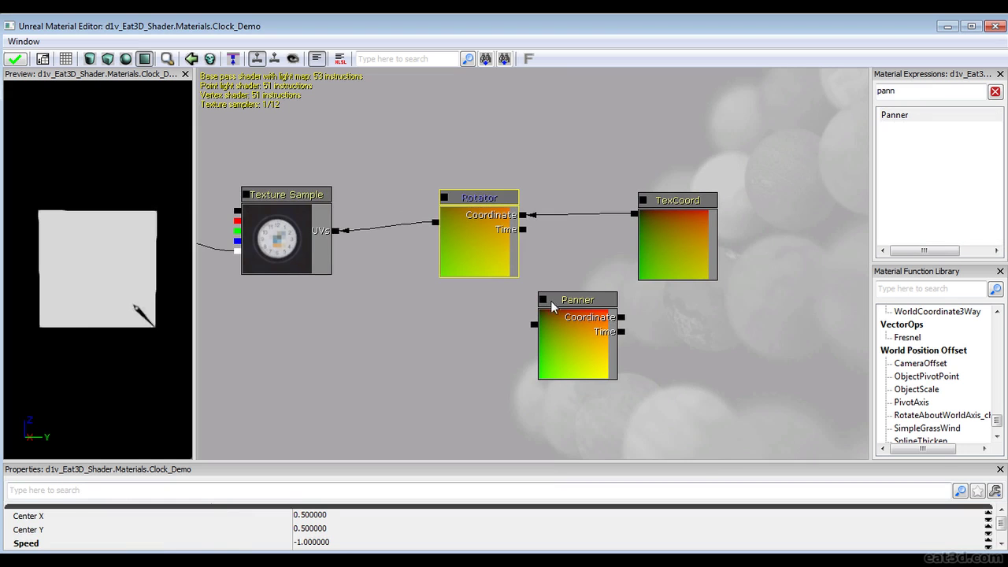
Set the TexCoord node's UTiling and VTiling to 0.8.
left_click(659, 254)
left_click(275, 529)
type("0.8")
key("Return")
left_click(260, 542)
type("0.8")
key("Return")
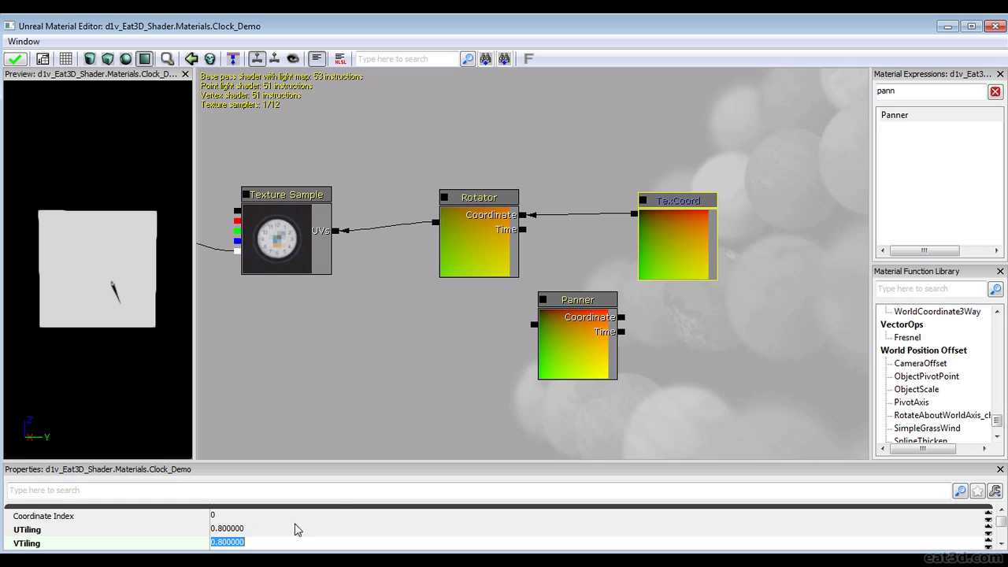
Insert the Panner between the TexCoord output and the Rotator's Coordinate input, spacing the nodes apart.
left_click(702, 236)
left_click_drag(706, 241, 741, 240)
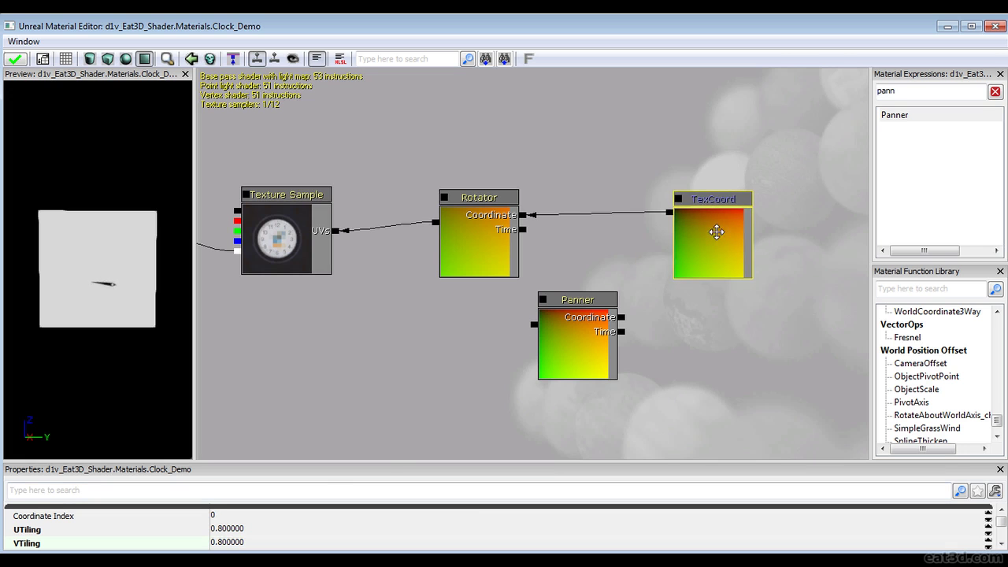
left_click_drag(599, 331, 668, 213)
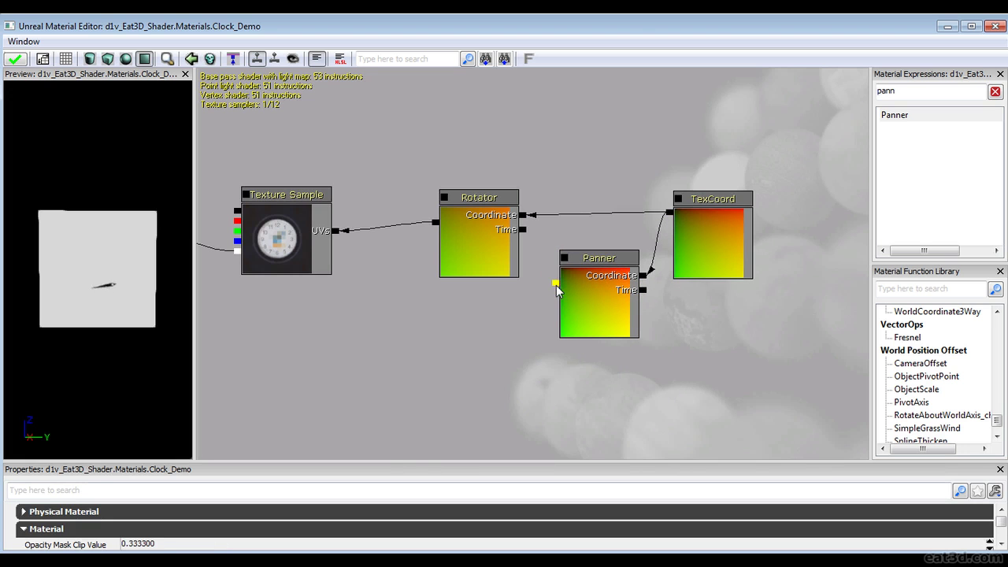
left_click_drag(555, 282, 523, 215)
left_click_drag(676, 260, 748, 260)
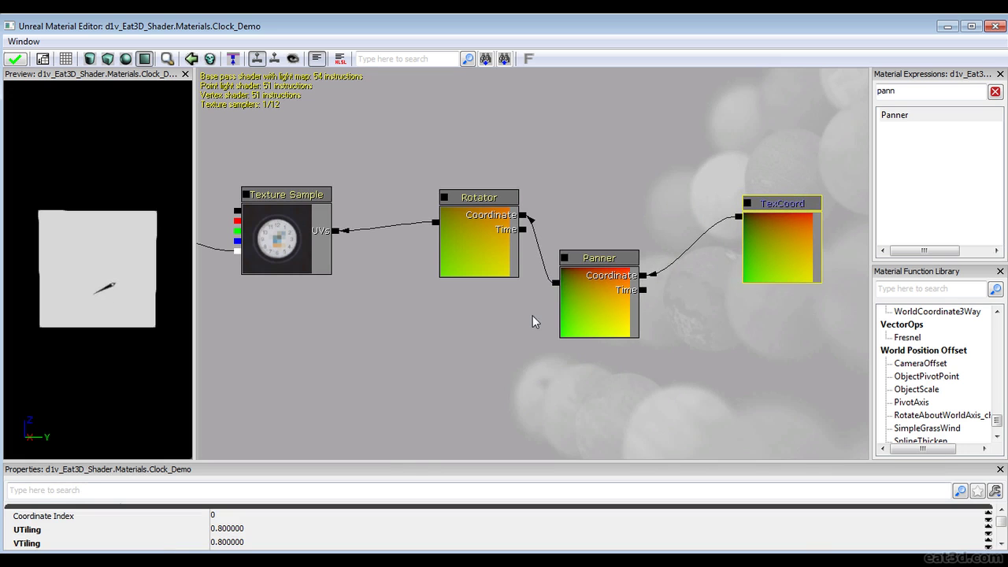
Move the Panner node up into line between the Rotator and TexCoord nodes.
left_click_drag(584, 312, 630, 250)
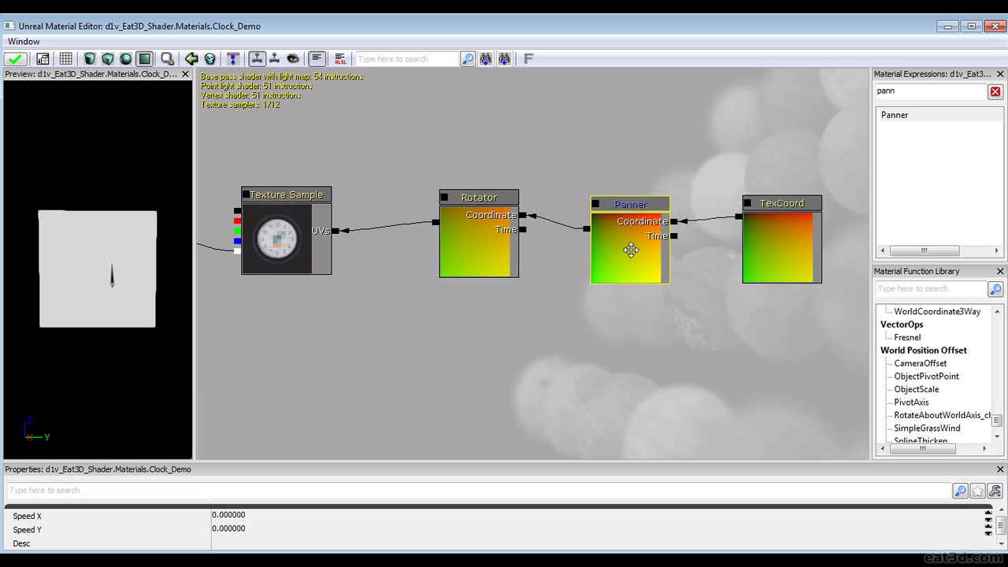
left_click_drag(672, 287, 658, 285)
left_click(737, 255)
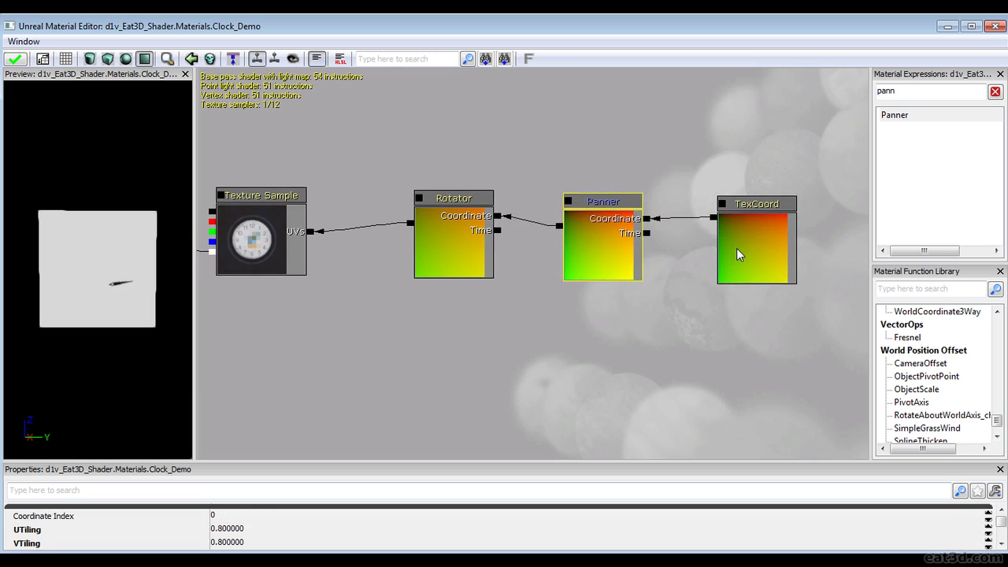
left_click(600, 254)
left_click_drag(618, 290, 604, 299)
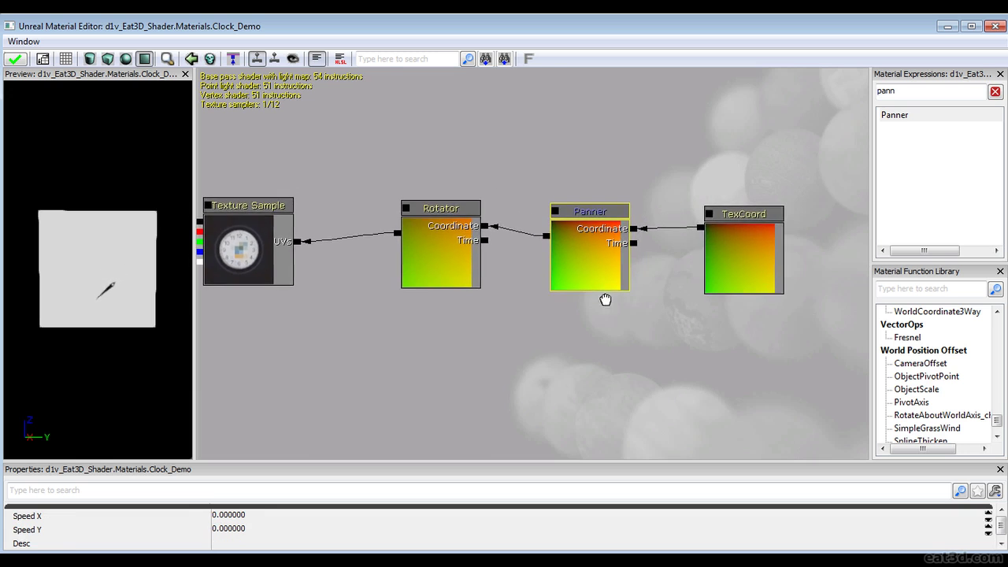
Add a Constant node below the TexCoord node and set its R value to 1.
scroll(465, 302, "down", 2)
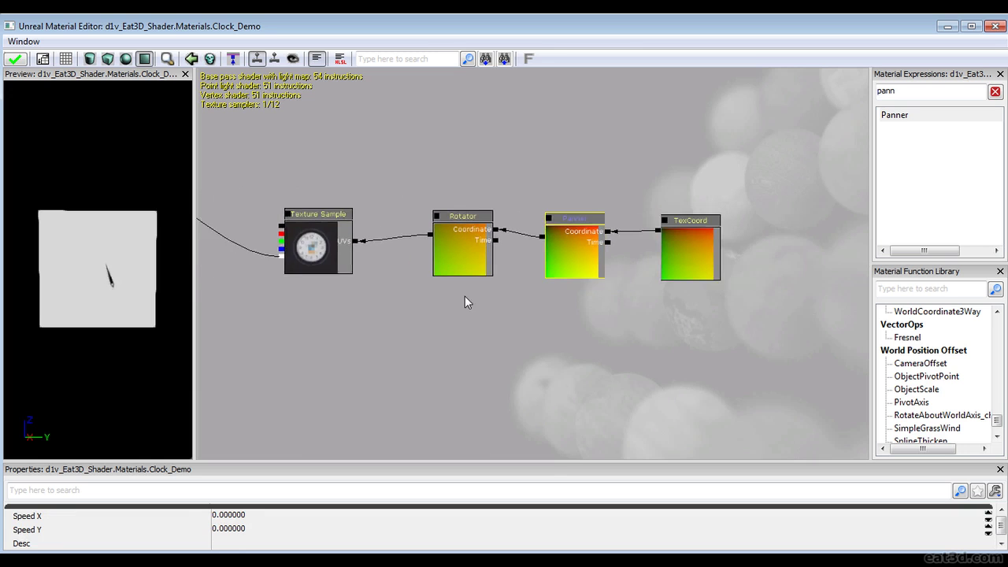
left_click_drag(465, 296, 429, 297)
scroll(505, 345, "up", 1)
left_click_drag(508, 347, 527, 343)
scroll(582, 337, "up", 1)
left_click_drag(674, 318, 649, 303)
left_click_drag(895, 97, 838, 98)
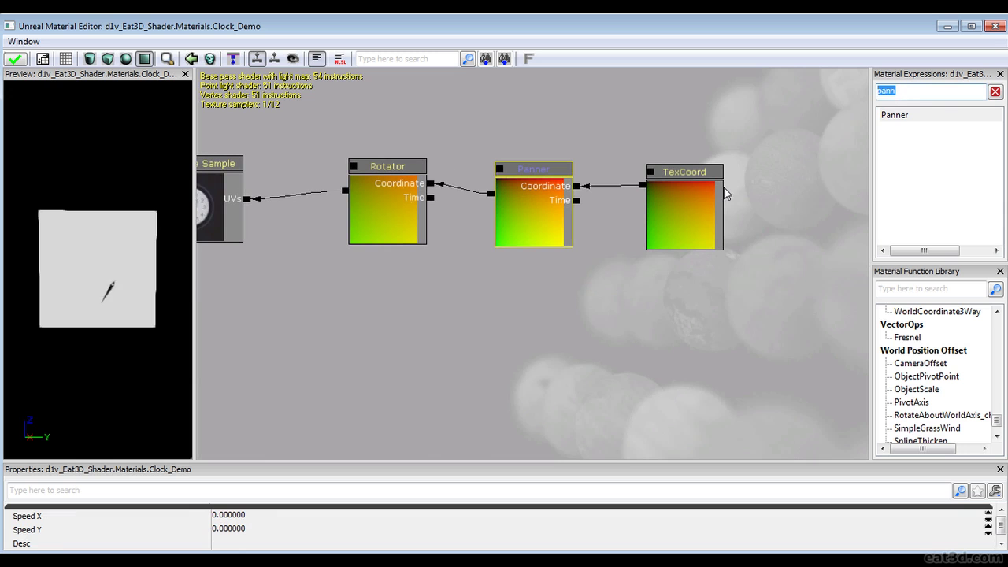
type("cons")
left_click_drag(887, 122, 683, 290)
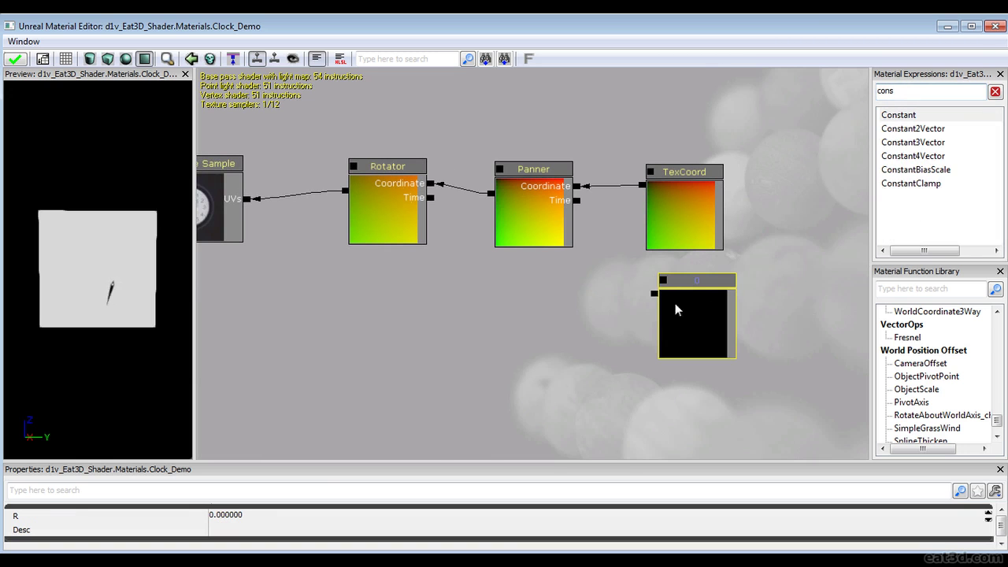
left_click(236, 518)
type("1")
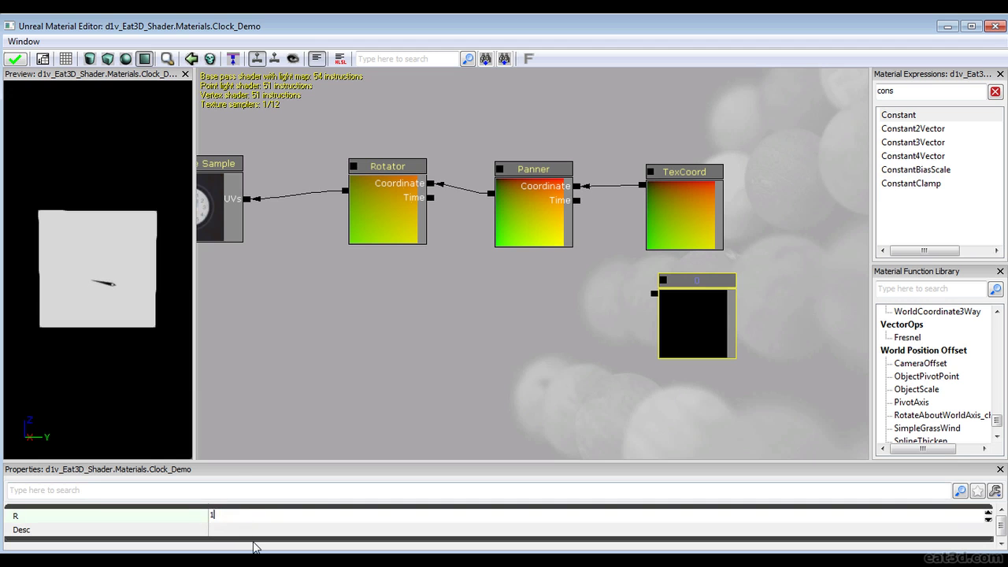
Connect the Constant to the Panner's Time input and move the Constant out beyond the TexCoord node.
left_click_drag(654, 292, 582, 205)
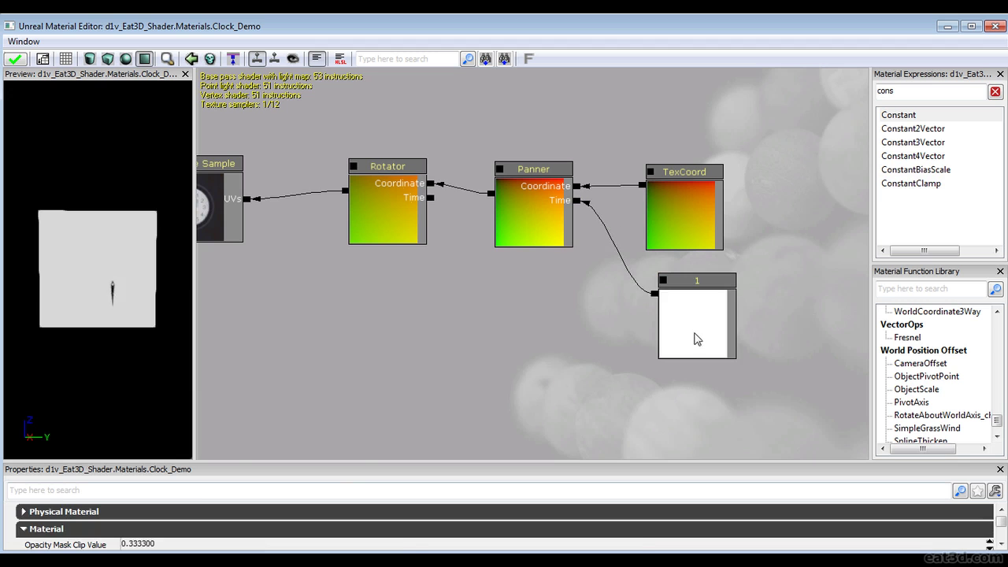
left_click(694, 338)
left_click_drag(680, 313, 757, 320)
left_click_drag(675, 283, 699, 299)
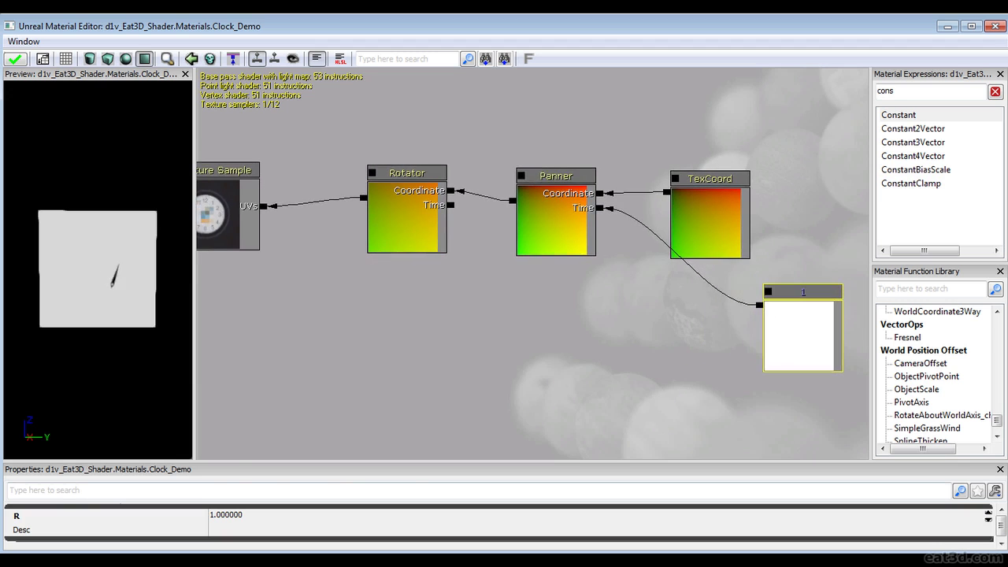
Set the Panner's Speed X and Speed Y to 0.1 and check the hand's position in the preview.
left_click(531, 232)
left_click(798, 337)
left_click(551, 228)
double_click(243, 516)
type(".1")
double_click(242, 528)
type(".1")
key("Return")
right_click_drag(124, 234, 123, 234)
mouse_move(124, 233)
left_mouse_down()
mouse_move(124, 255)
mouse_move(118, 202)
mouse_move(135, 252)
mouse_move(134, 236)
left_mouse_up()
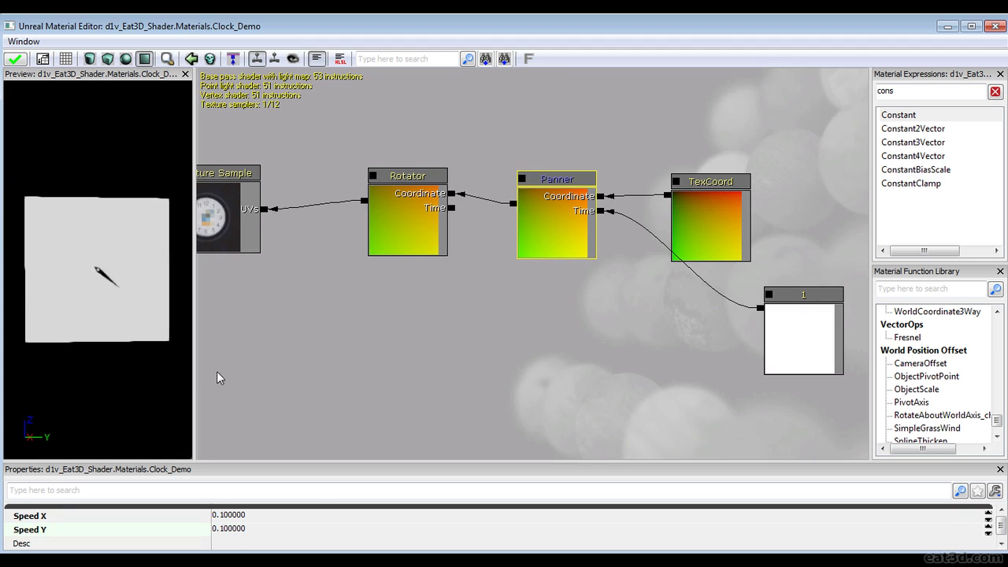
right_click_drag(146, 322, 146, 327)
left_click_drag(135, 321, 133, 311)
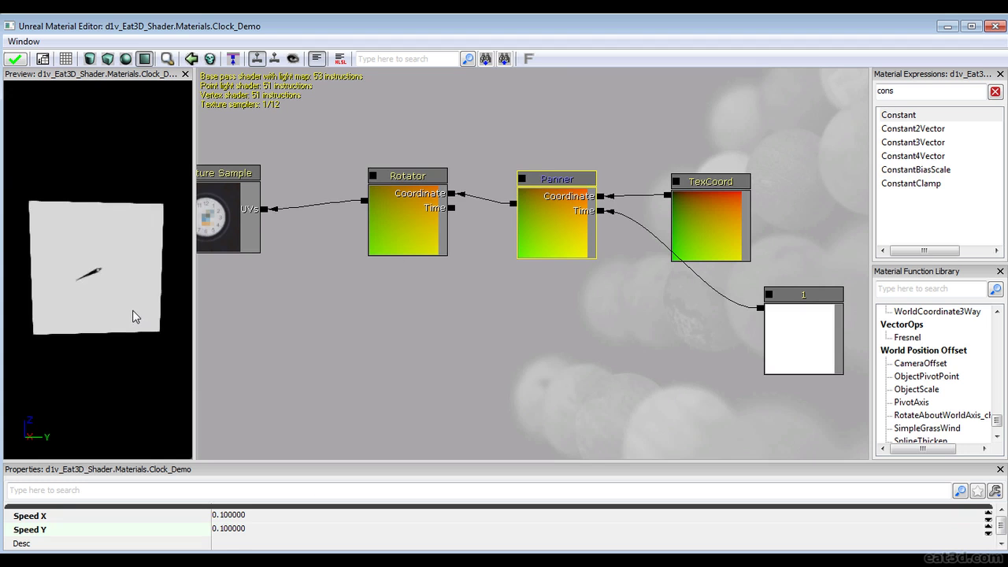
Move the Constant farther away from the Panner and shift the TexCoord node slightly upward.
left_click_drag(650, 339, 588, 327)
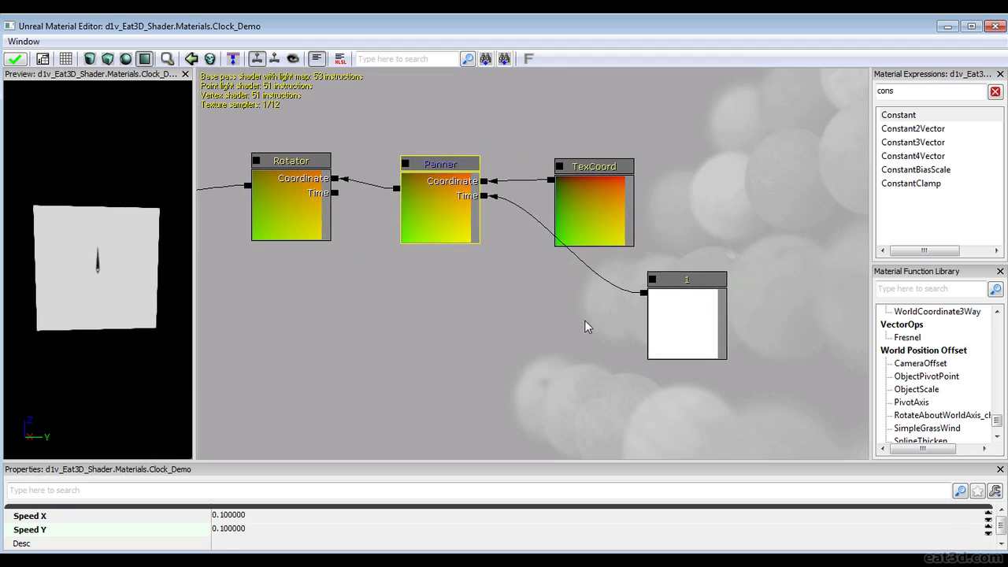
left_click(666, 321)
left_click_drag(667, 316, 766, 319, "ctrl")
left_click_drag(600, 305, 677, 315)
left_click(655, 210)
mouse_move(569, 252)
left_mouse_down("ctrl")
mouse_move(573, 278)
mouse_move(568, 261)
left_mouse_up("ctrl")
left_click_drag(674, 216, 676, 191, "ctrl")
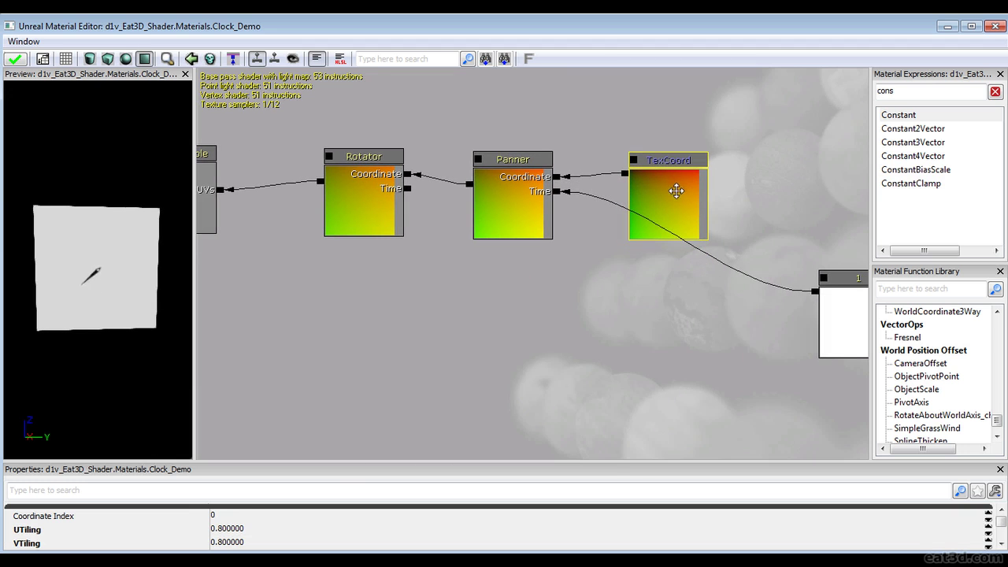
Try UTiling values of 0.6, 0.4 and 0.5 on the TexCoord node and compare the hand in the preview.
left_click(262, 530)
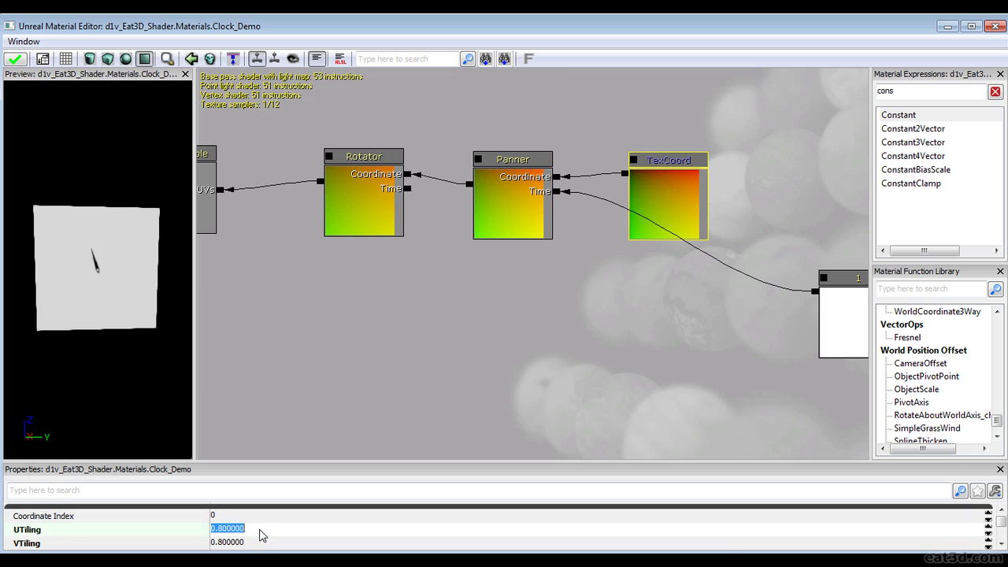
type(".6")
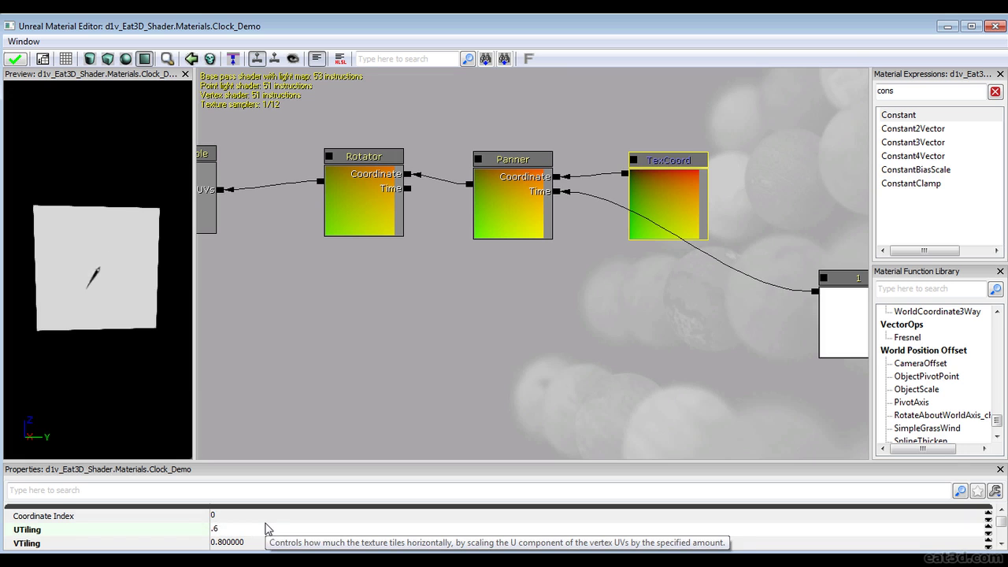
key("Return")
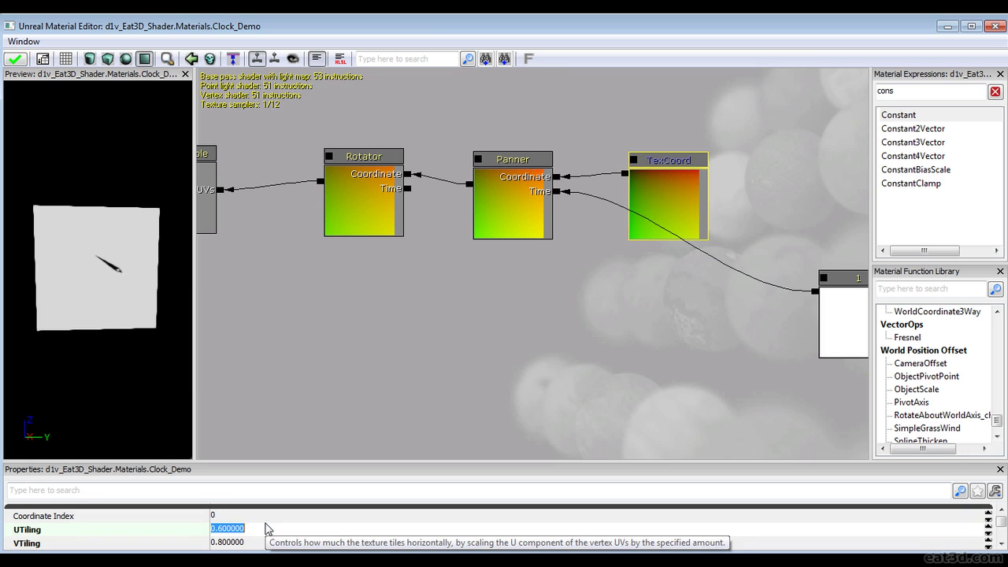
type("0.4")
key("Return")
double_click(268, 529)
type(".5")
key("Return")
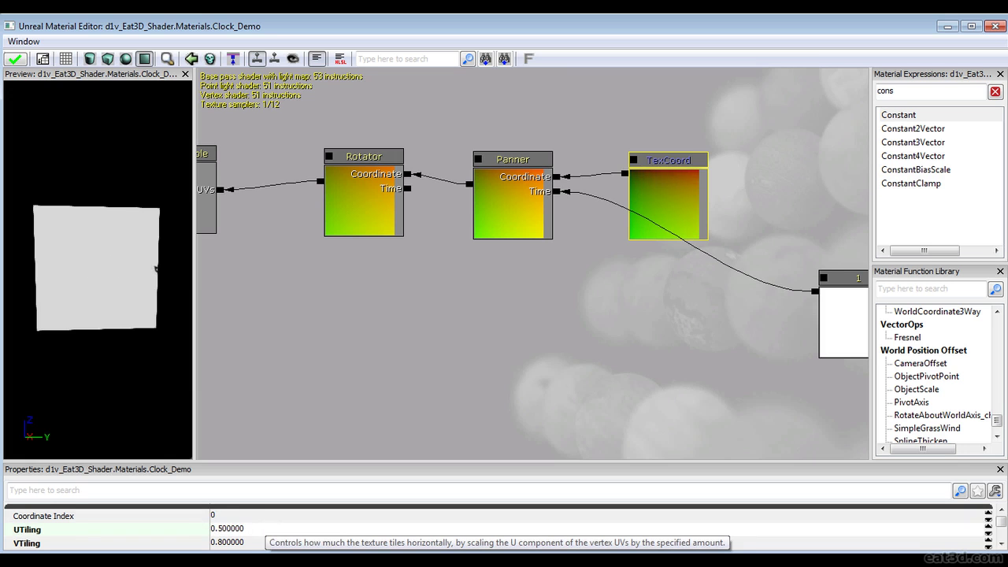
left_click(266, 529)
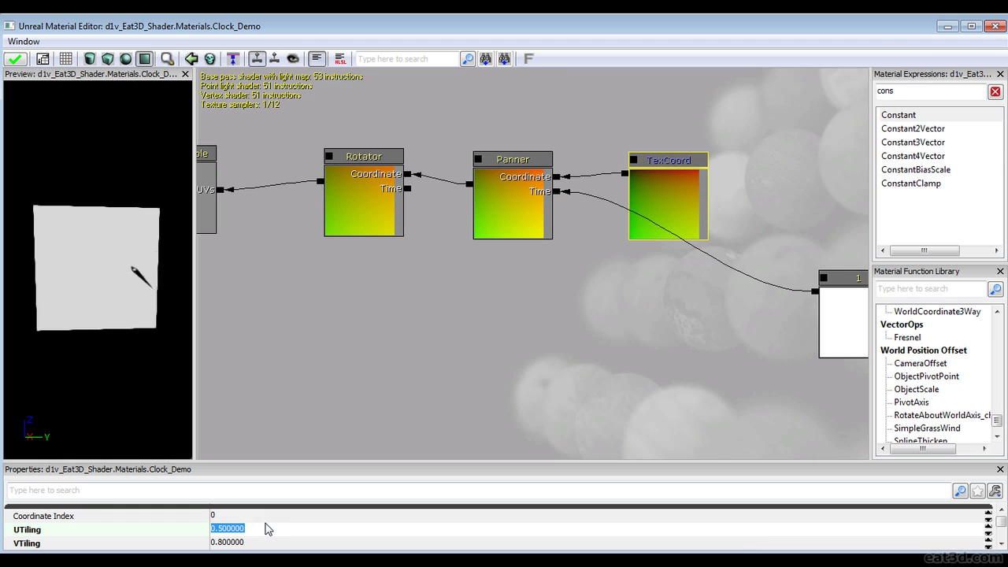
scroll(100, 275, "up", 1)
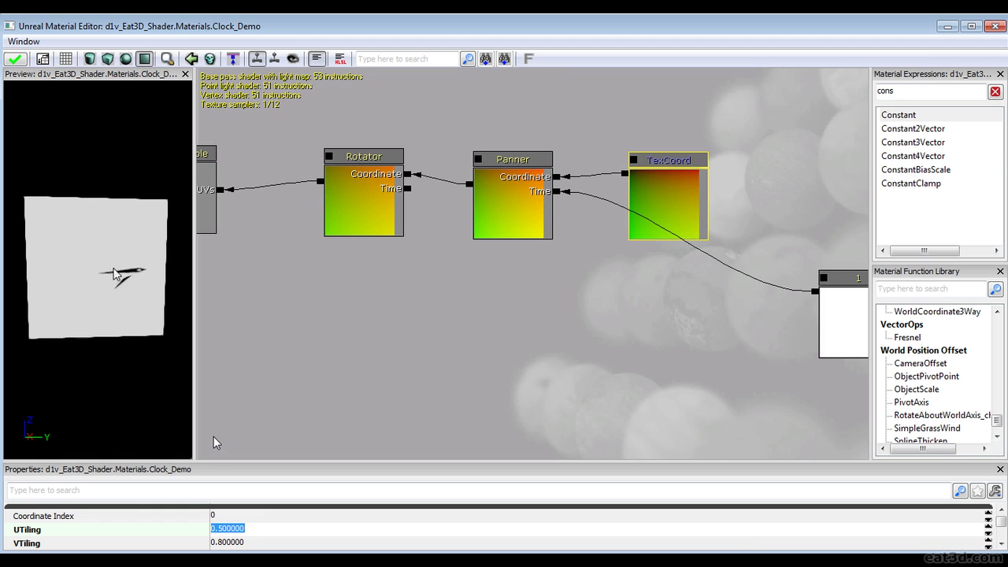
left_click(142, 263)
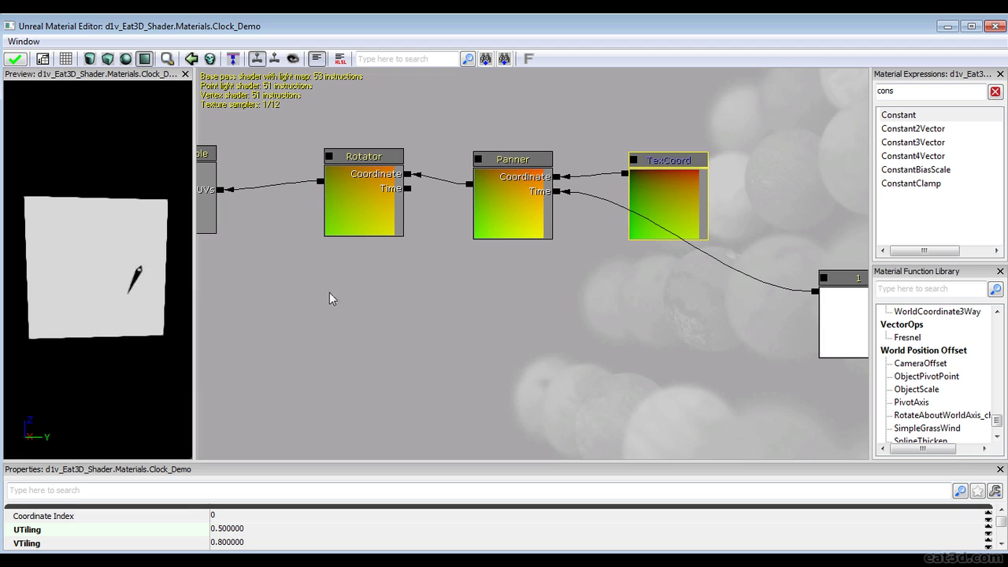
Set the TexCoord node's UTiling back to 0.8 and enter 0.800000 as the node's description.
left_click(266, 530)
type(".5")
key("Return")
key("ctrl+y")
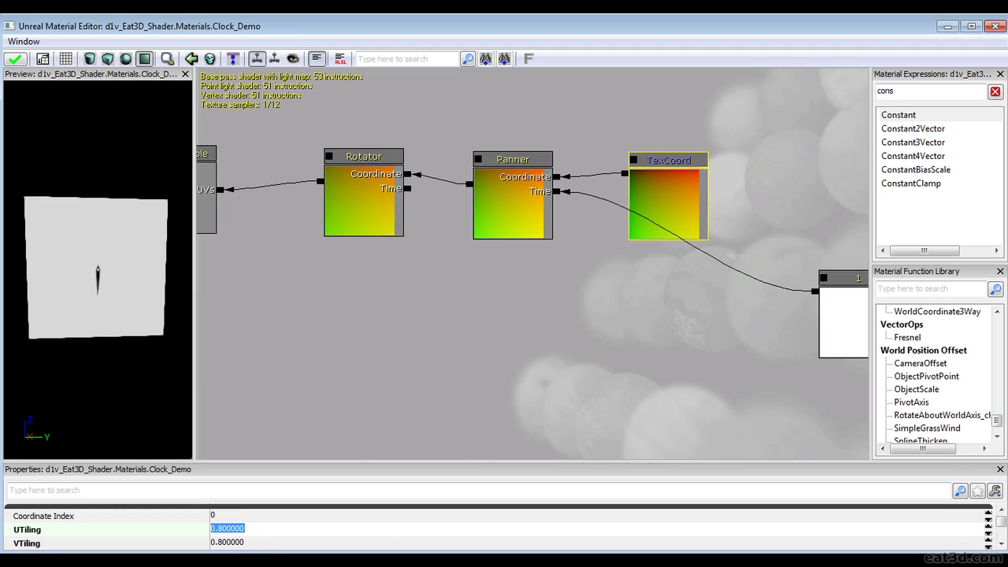
scroll(429, 551, "down", 1)
scroll(429, 551, "down", 2)
scroll(270, 548, "down", 2)
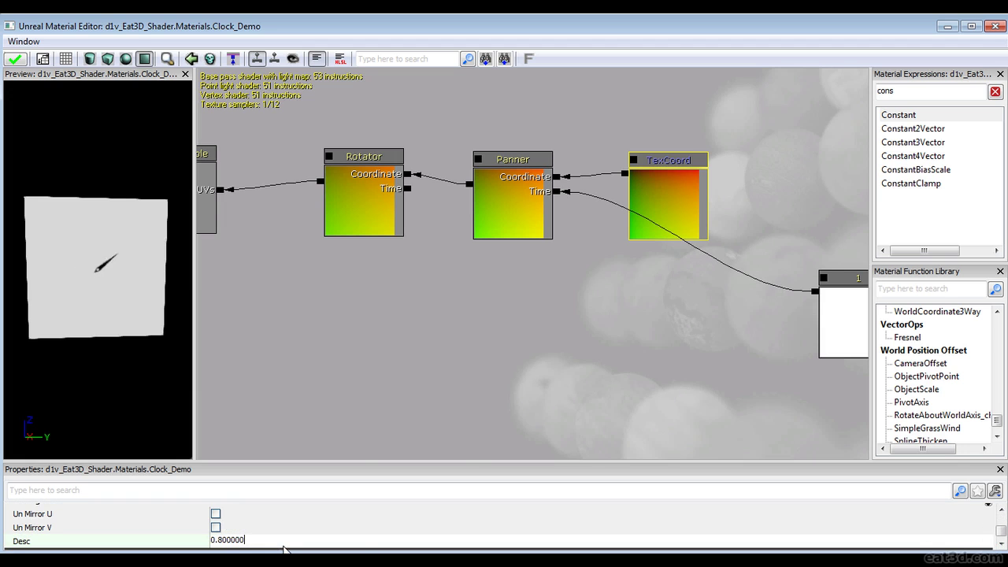
key("Return")
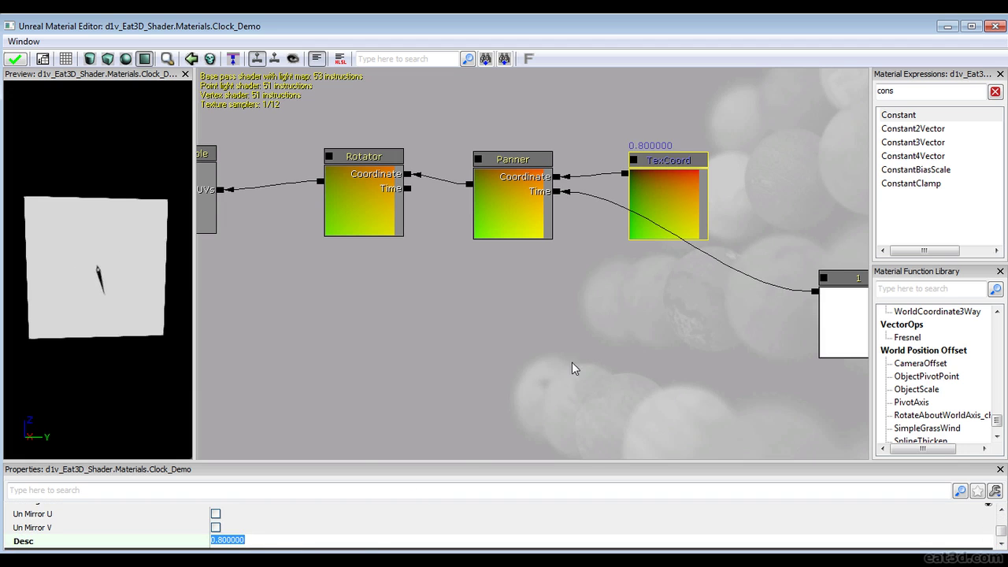
Add a Time node below the TexCoord node and place a copy of the Constant beneath it.
left_click_drag(693, 362, 711, 351)
left_click_drag(901, 90, 702, 151)
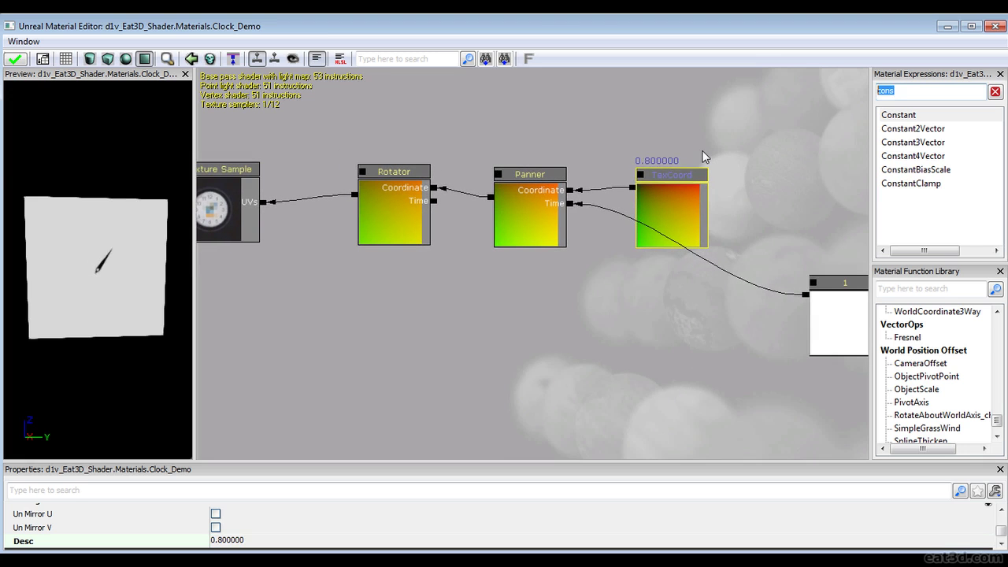
type("time")
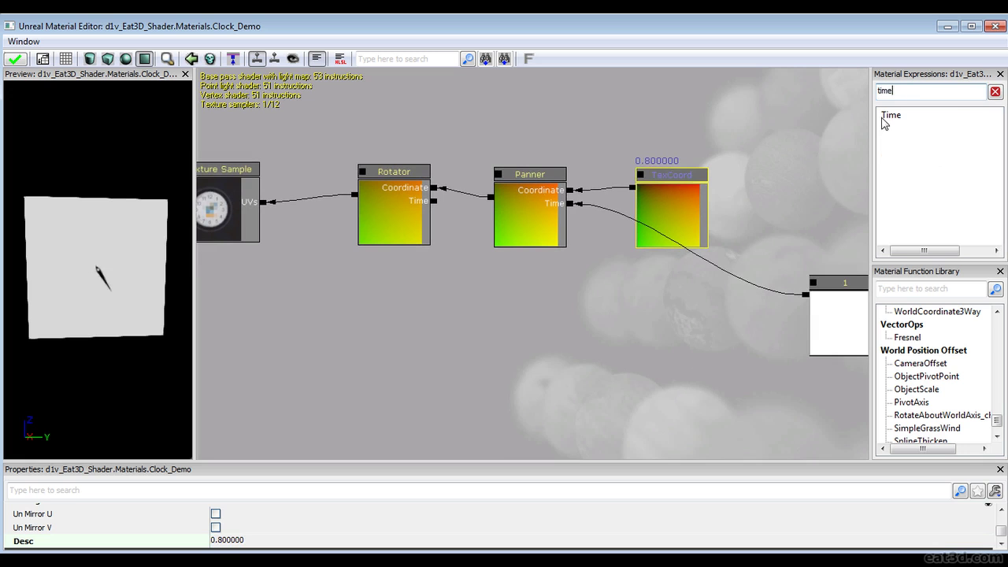
left_click_drag(707, 307, 691, 324)
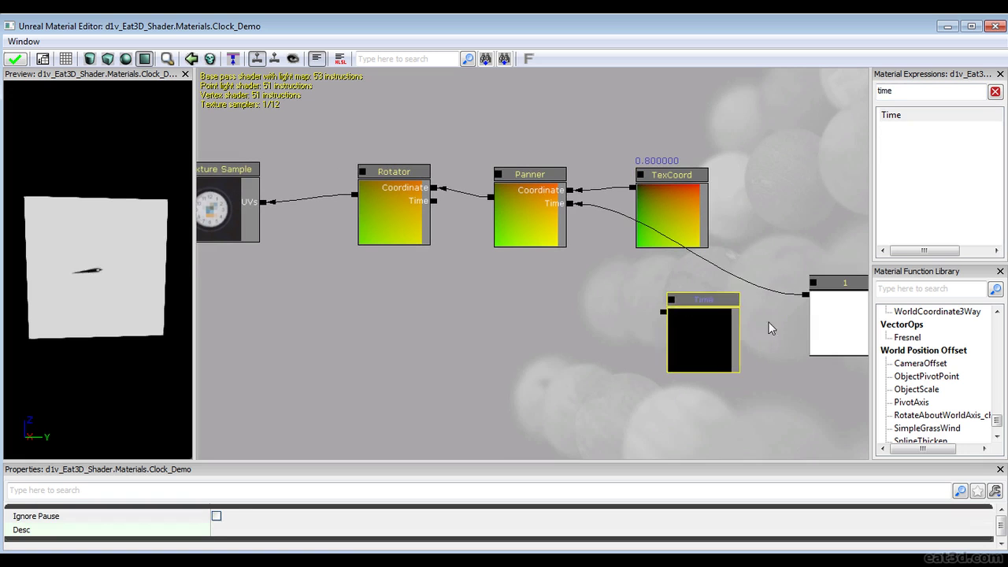
left_click(836, 314)
key("ctrl+w")
left_click_drag(839, 316, 675, 407, "ctrl")
Add a Multiply node with Time connected to input A and the copied Constant to input B.
left_click_drag(896, 92, 681, 105)
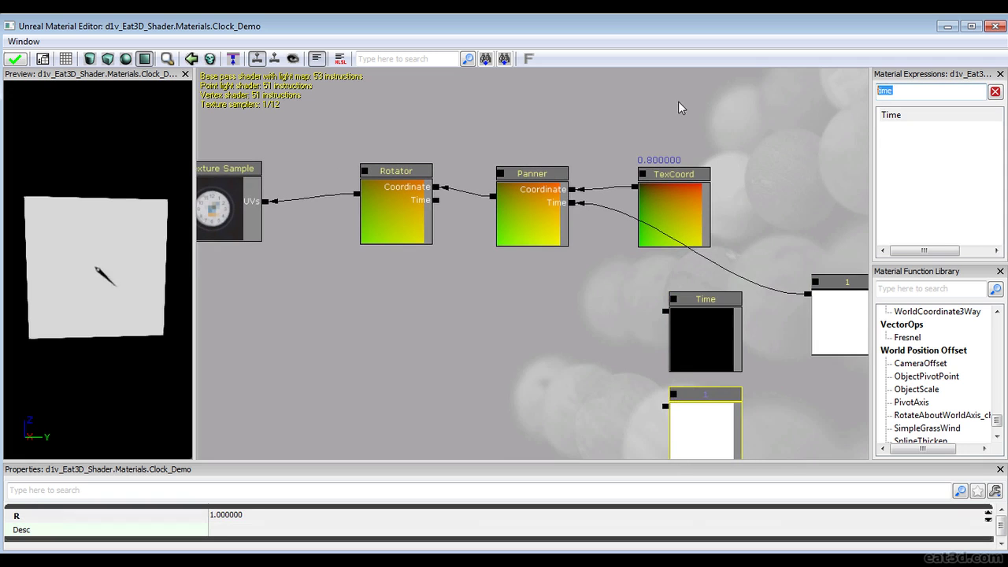
type("mul")
left_click_drag(897, 119, 601, 360)
left_click_drag(663, 405, 663, 312)
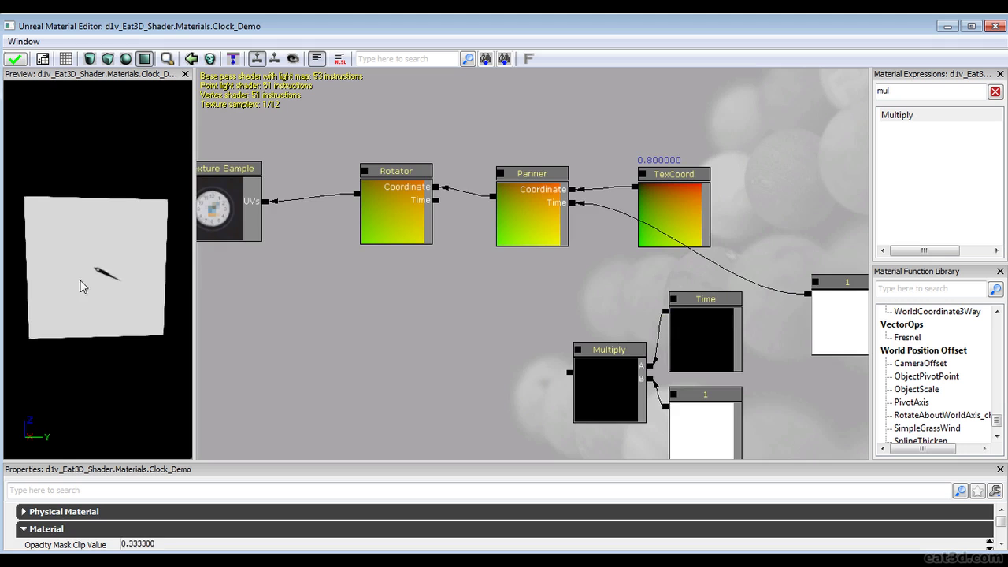
Connect the Multiply output to the Rotator's Time input and set the multiplied Constant to 2.
left_click_drag(399, 345, 398, 285)
scroll(397, 303, "up", 1)
left_click_drag(607, 336, 443, 137, "ctrl")
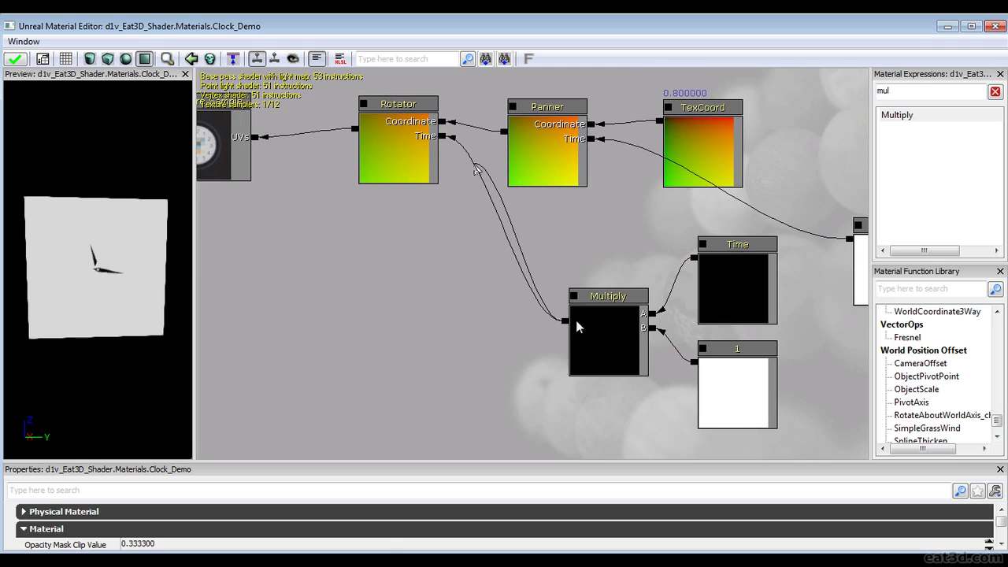
left_click(753, 371)
left_click(360, 517)
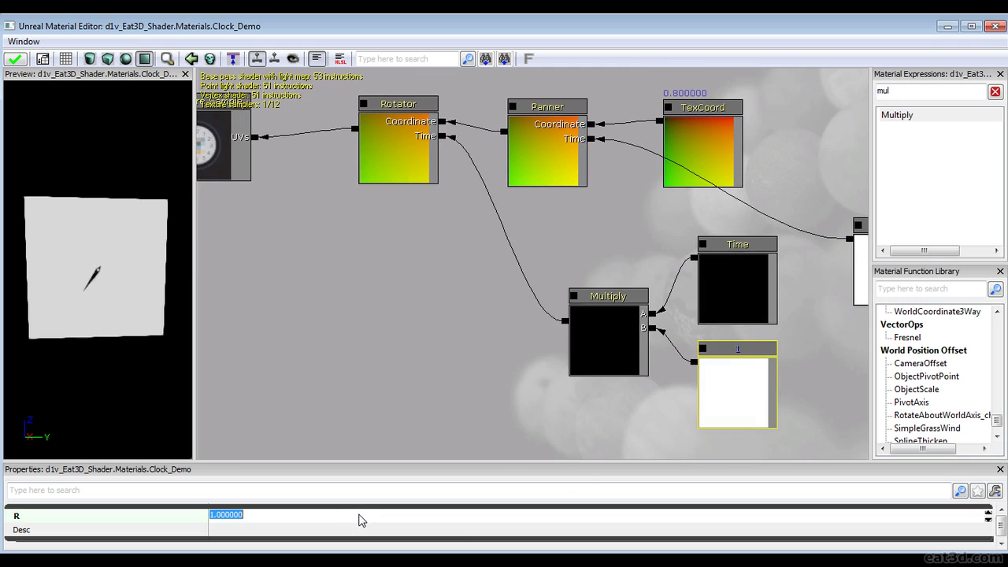
type("2")
key("Return")
Duplicate the Texture Sample, Rotator, Panner and TexCoord nodes and place the copies above the originals.
left_click_drag(559, 174, 562, 265)
scroll(562, 265, "down", 2)
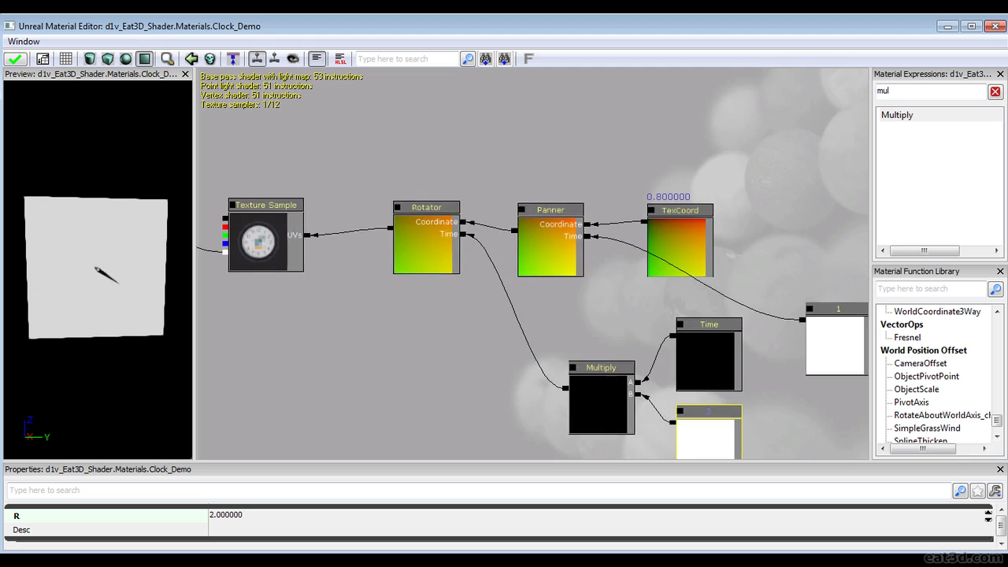
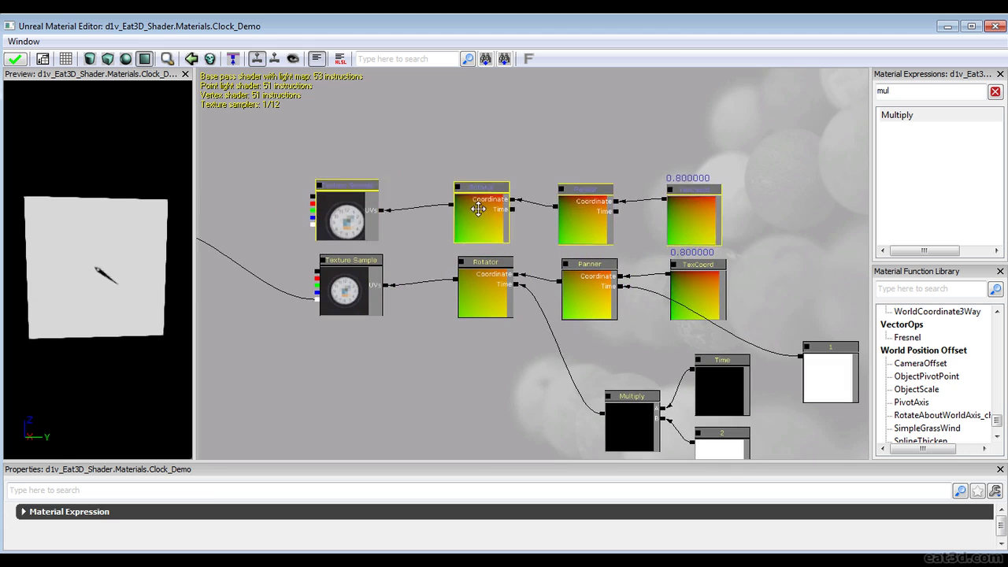
left_click_drag(580, 353, 491, 243)
Move the Multiply, Time and Constant nodes beyond the TexCoord nodes, with the Constant of 1 above the Time node.
left_click_drag(504, 402, 754, 281, "ctrl+alt")
left_click_drag(709, 282, 832, 286, "ctrl")
left_click(789, 230)
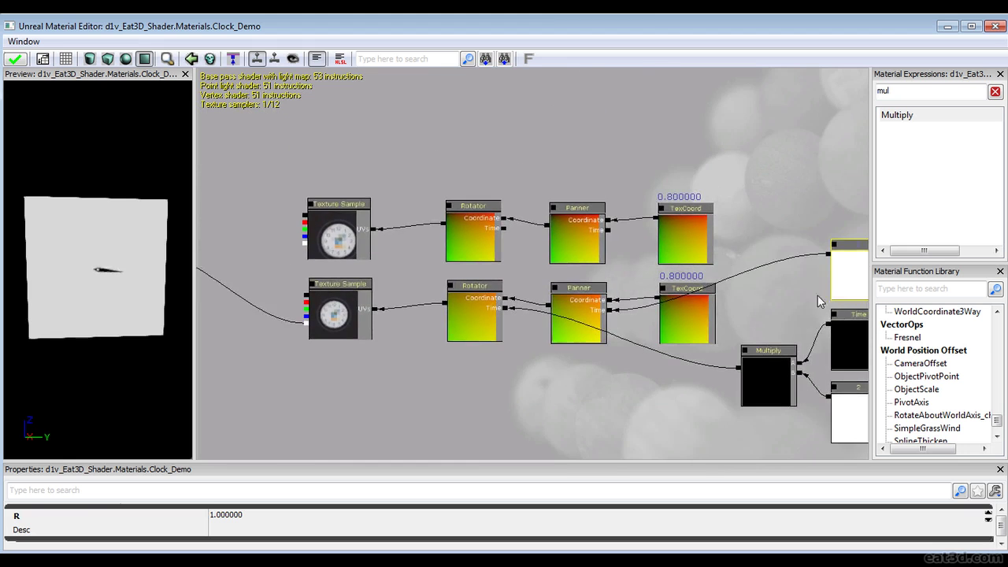
Connect the Constant of 1 to the copied Panner's Time input and the Multiply output to the copied Rotator's Time input.
left_click_drag(581, 290, 545, 284)
scroll(545, 284, "up", 1)
left_click_drag(839, 249, 581, 220)
mouse_move(734, 382)
left_mouse_down()
mouse_move(433, 218)
mouse_move(456, 216)
mouse_move(711, 405)
mouse_move(732, 381)
left_mouse_up()
Set the copied TexCoord node's UTiling and VTiling to 0.9.
left_click(667, 230)
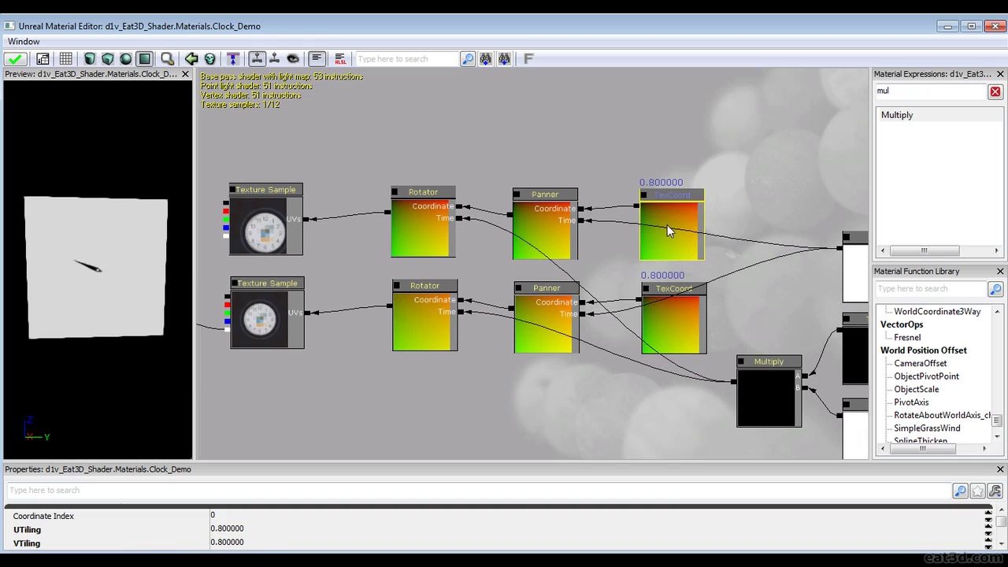
left_click(265, 529)
type("0.9")
key("Return")
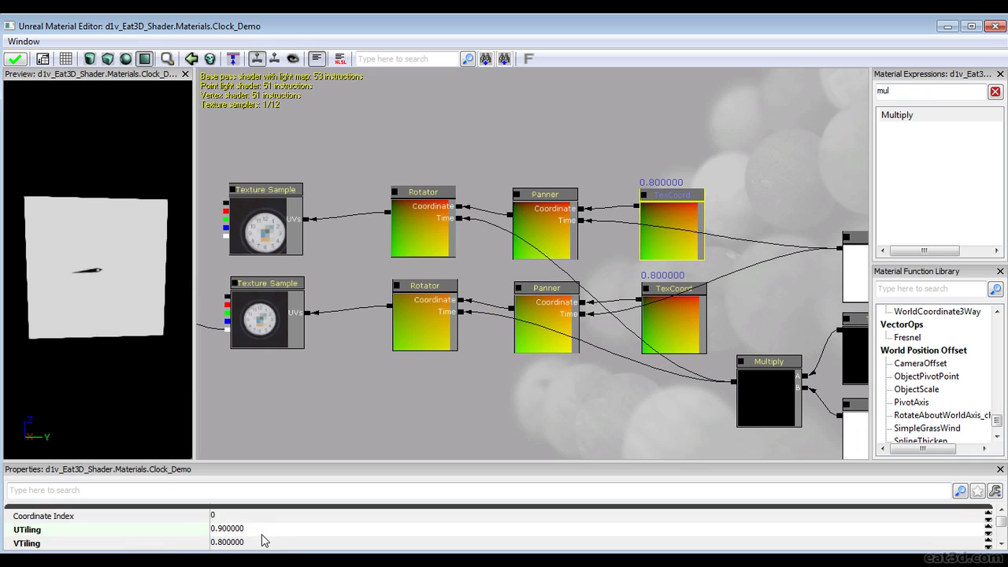
left_click(265, 541)
type("0.9")
key("Return")
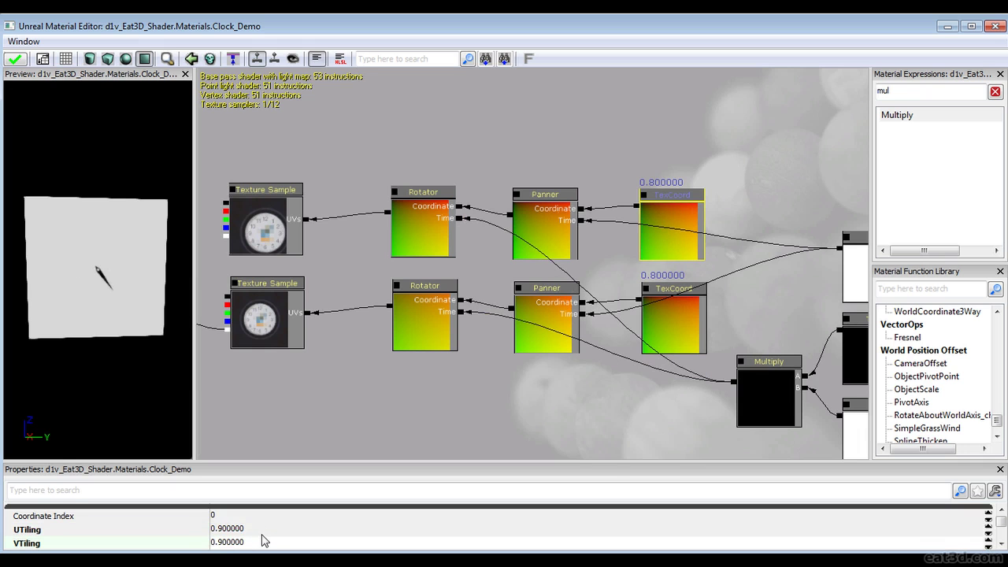
Label the copied TexCoord node with the description 0.9.
left_click(265, 529)
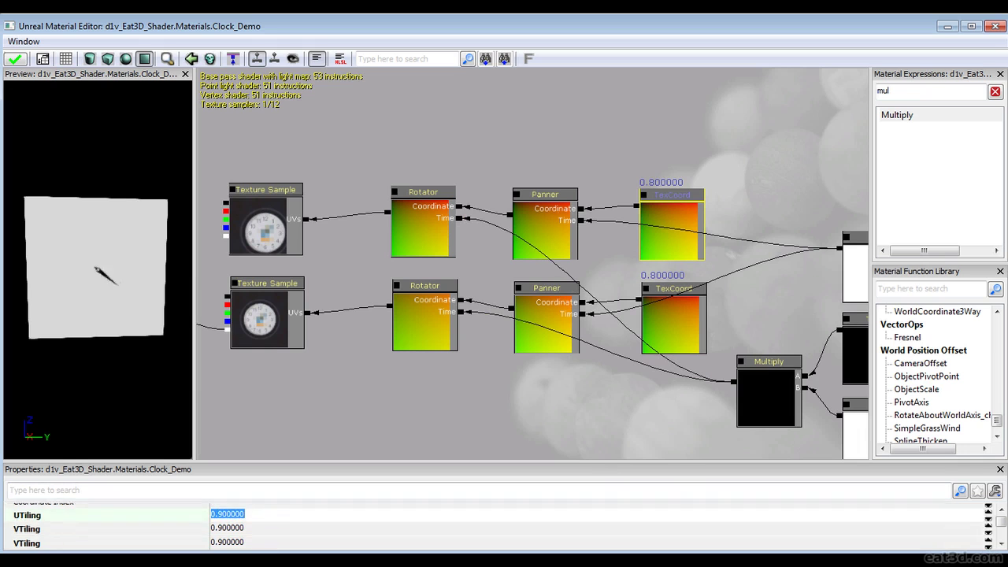
scroll(263, 538, "down", 2)
left_click(236, 540)
type(".9")
type("0")
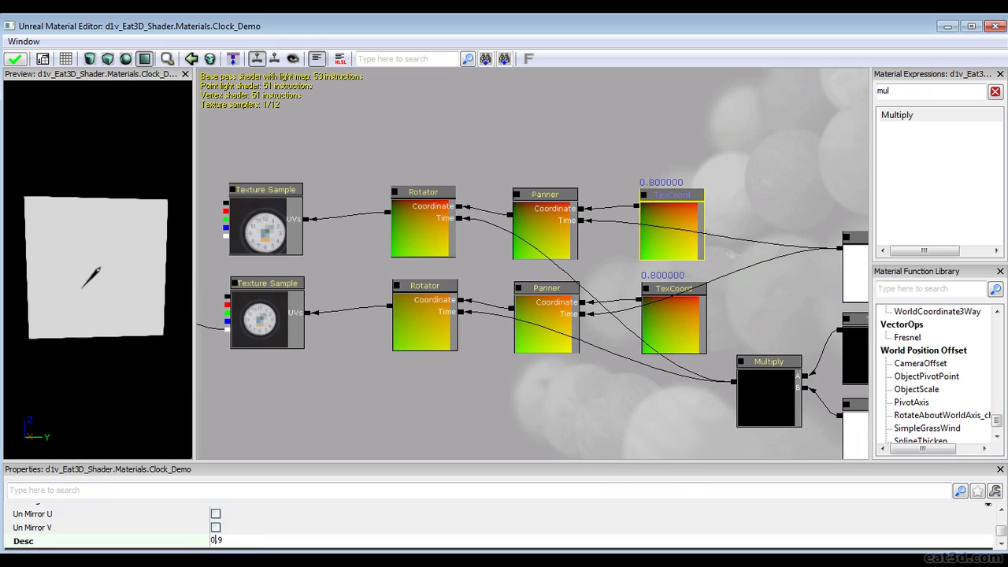
key("Return")
Set the copied Panner's Speed X and Speed Y to 0.05.
left_click(560, 228)
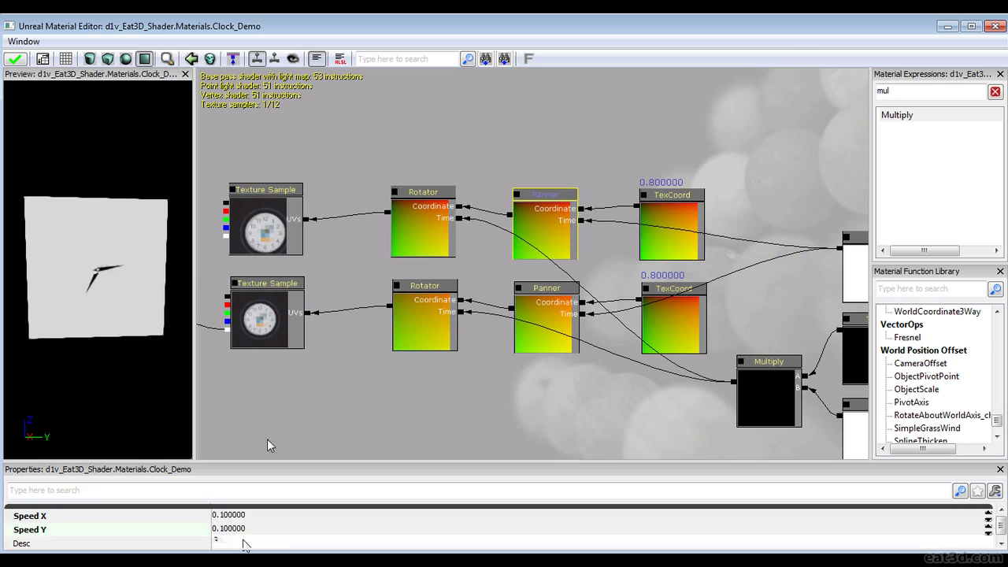
left_click(236, 518)
type(".")
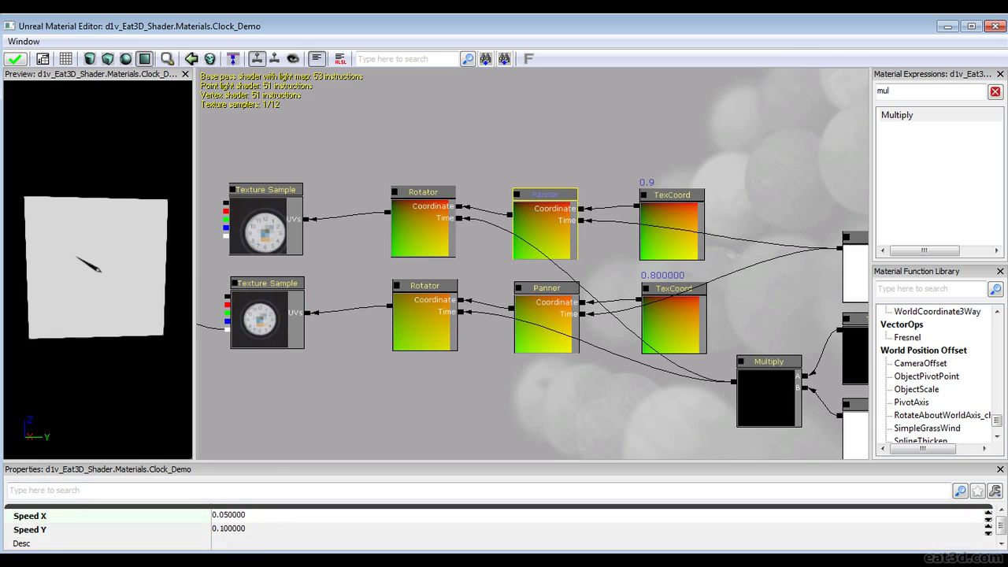
left_click(250, 528)
type(".1")
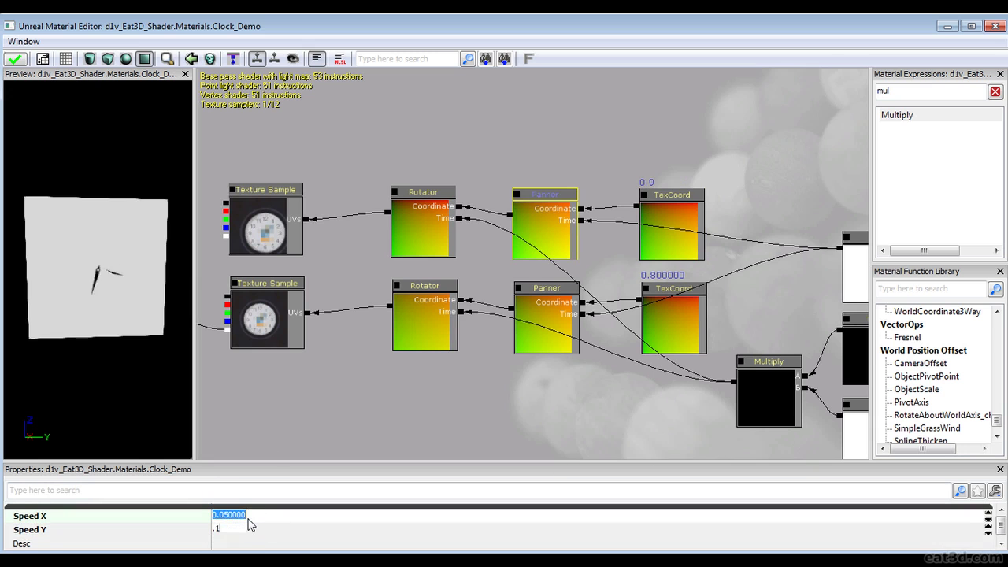
type("5")
key("Return")
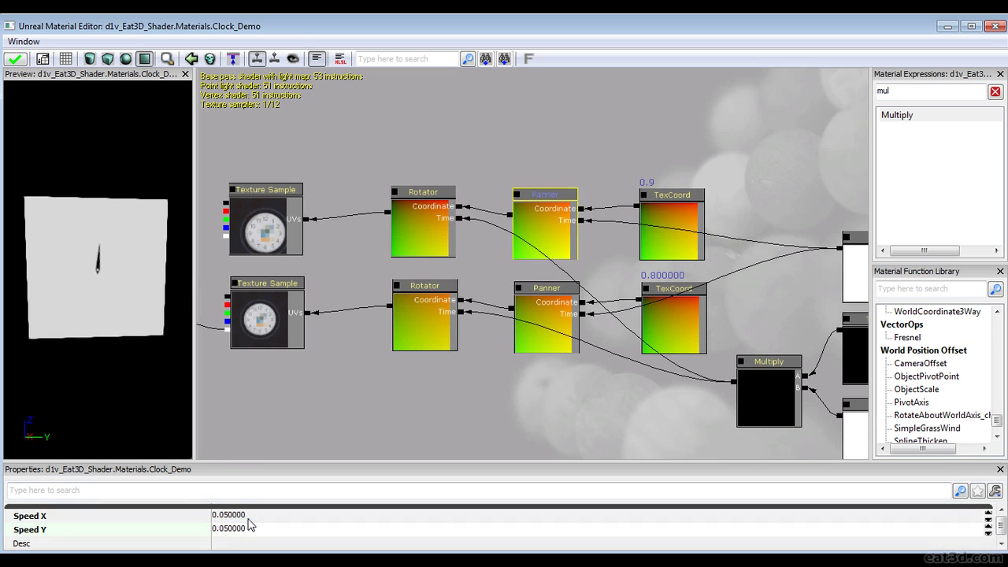
Add a Multiply node that combines both Texture Samples' alpha outputs and feeds the material's Emissive input.
mouse_move(349, 270)
left_mouse_down()
mouse_move(468, 277)
mouse_move(543, 242)
mouse_move(444, 251)
left_mouse_up()
scroll(446, 258, "up", 2)
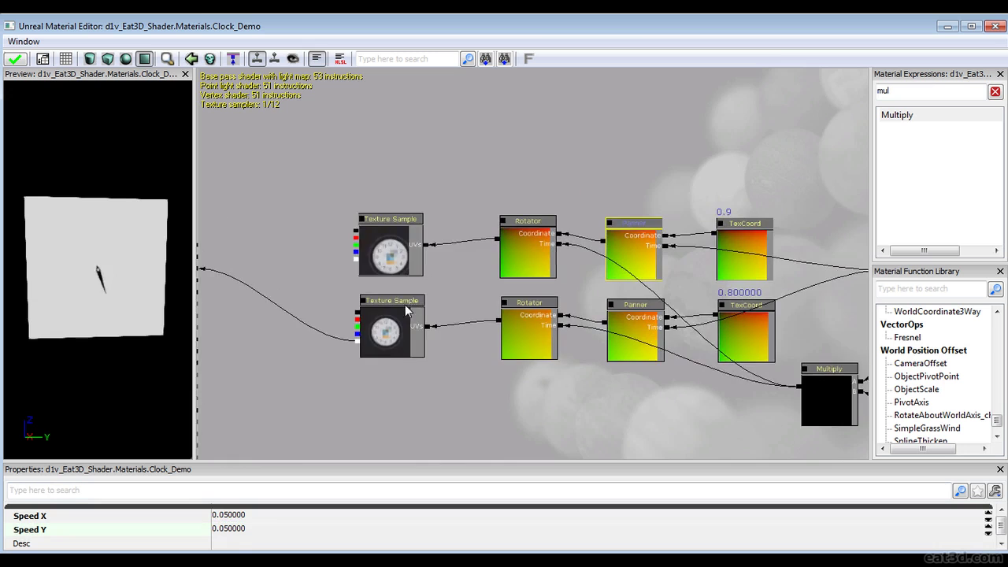
left_click_drag(407, 309, 529, 305)
scroll(418, 335, "up", 1)
left_click_drag(407, 324, 418, 308)
scroll(418, 308, "up", 1)
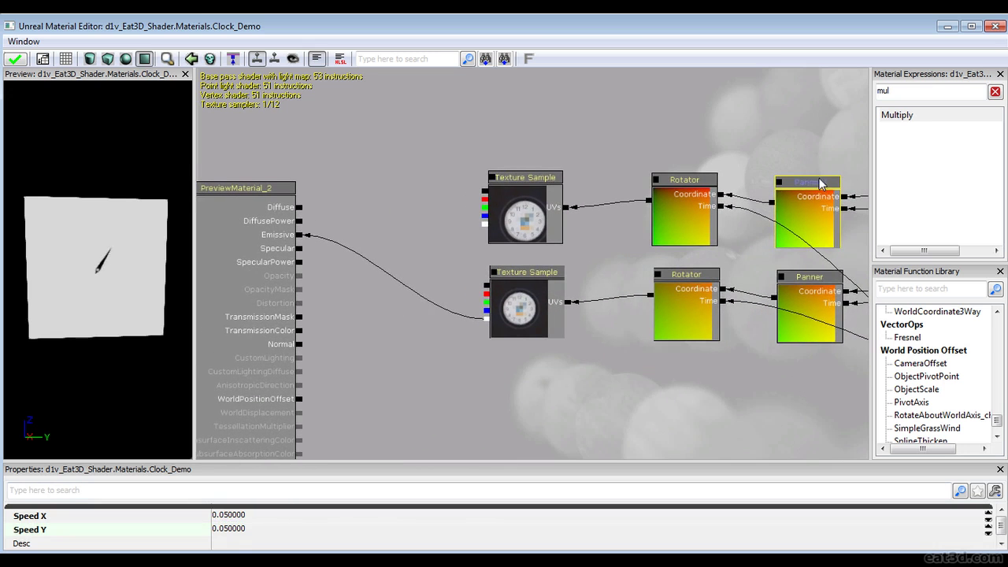
left_click_drag(399, 236, 414, 252)
left_click_drag(467, 284, 485, 318)
left_click_drag(439, 266, 484, 225)
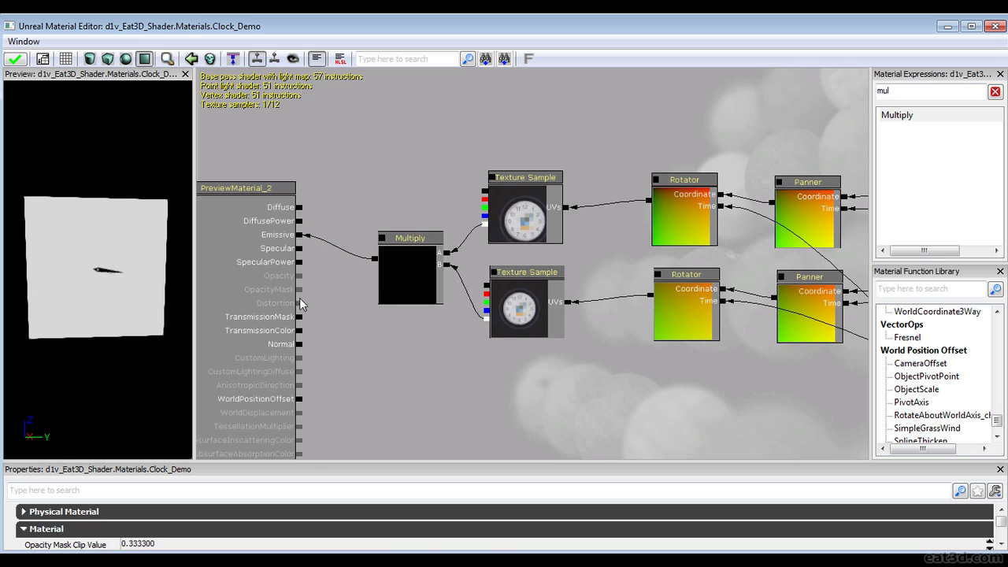
Inspect the properties of the copied Texture Sample, Rotator and Panner nodes.
left_click_drag(561, 235, 383, 277)
left_click(360, 262)
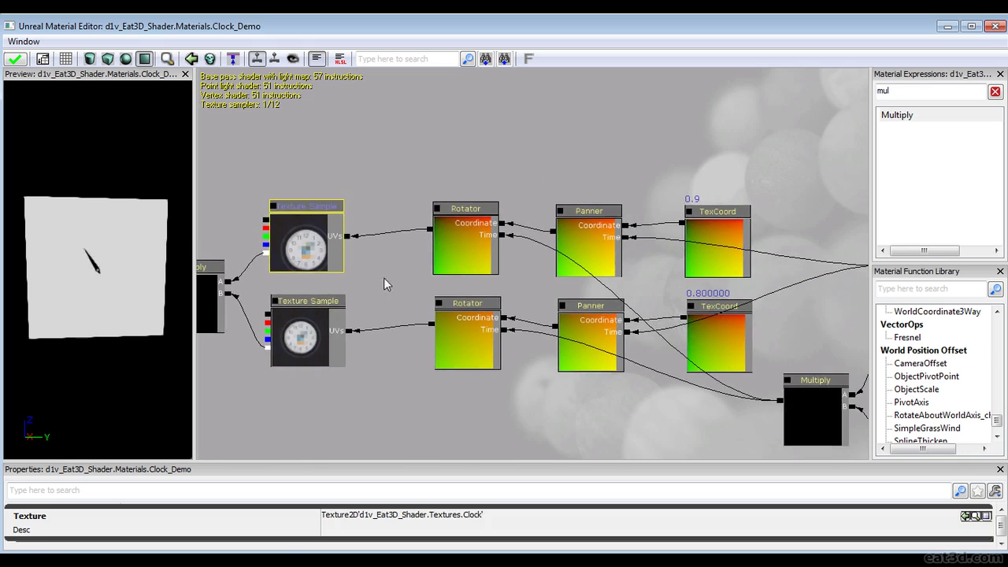
left_click(463, 251)
left_click_drag(463, 251, 403, 213)
left_click(517, 220)
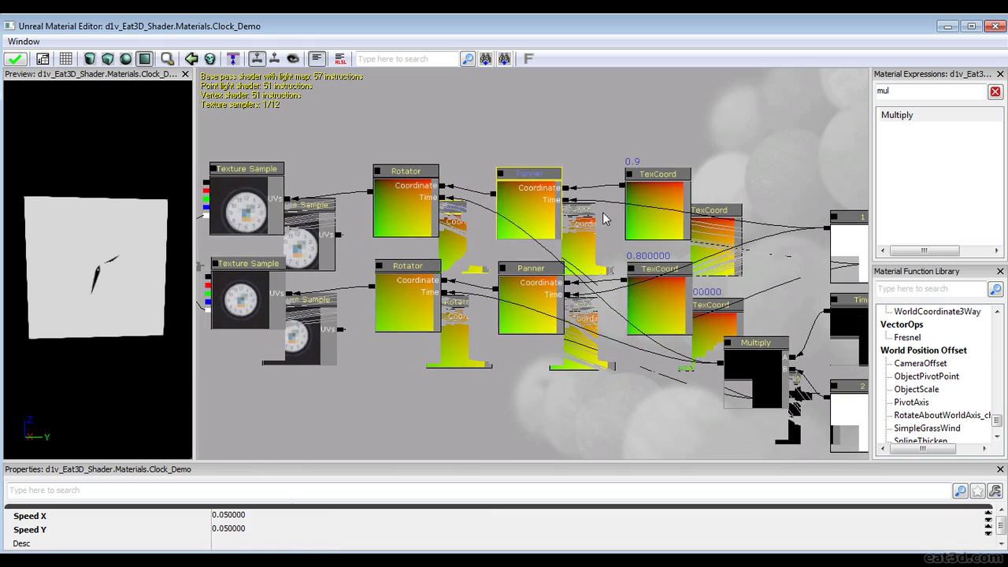
Preview each hand alone by connecting its Texture Sample alpha directly to Emissive, and reconnect the Multiply output to Emissive.
left_click_drag(254, 294, 506, 296)
left_click_drag(459, 218, 276, 229)
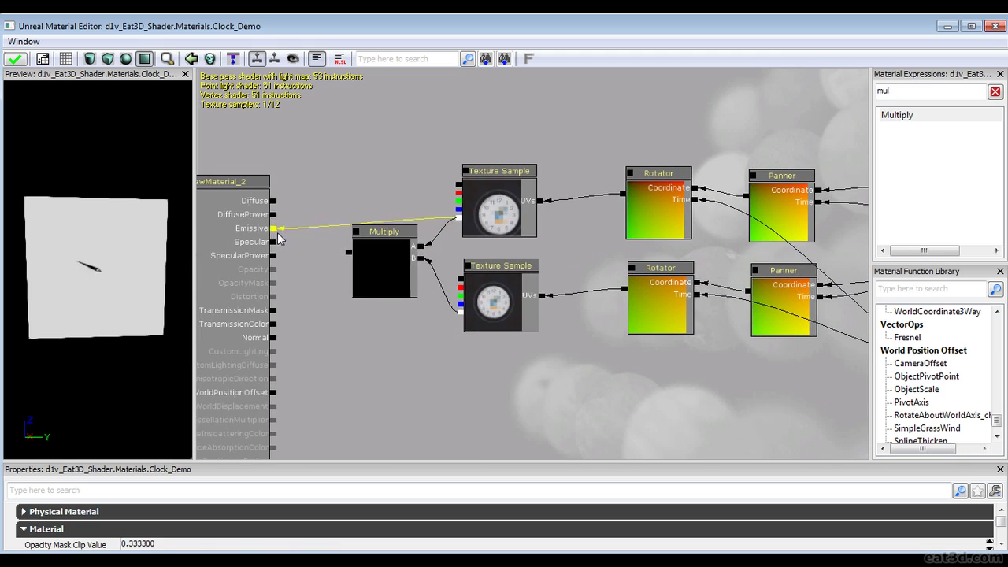
left_click_drag(450, 311, 460, 313)
left_click_drag(349, 252, 281, 232)
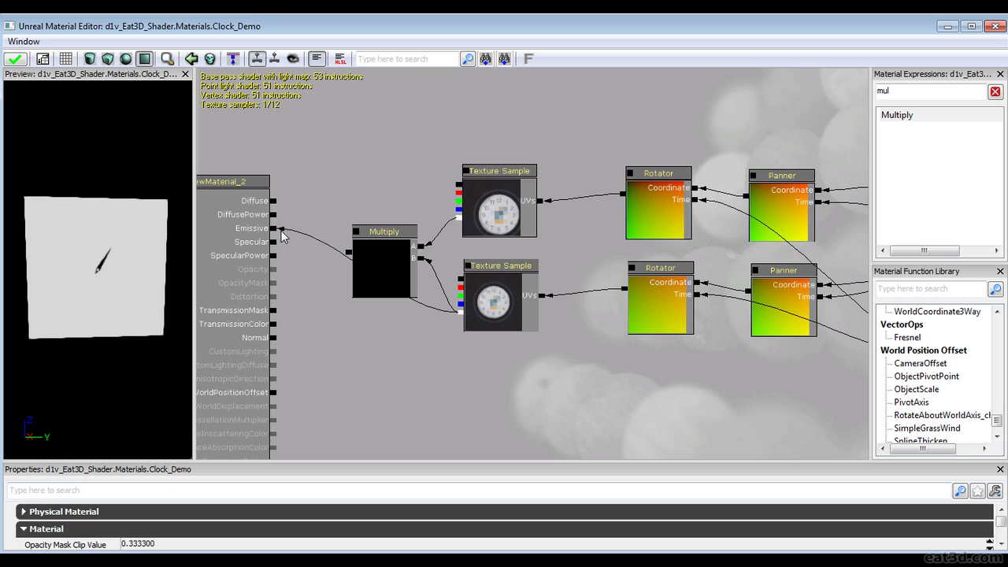
left_click_drag(348, 251, 277, 229)
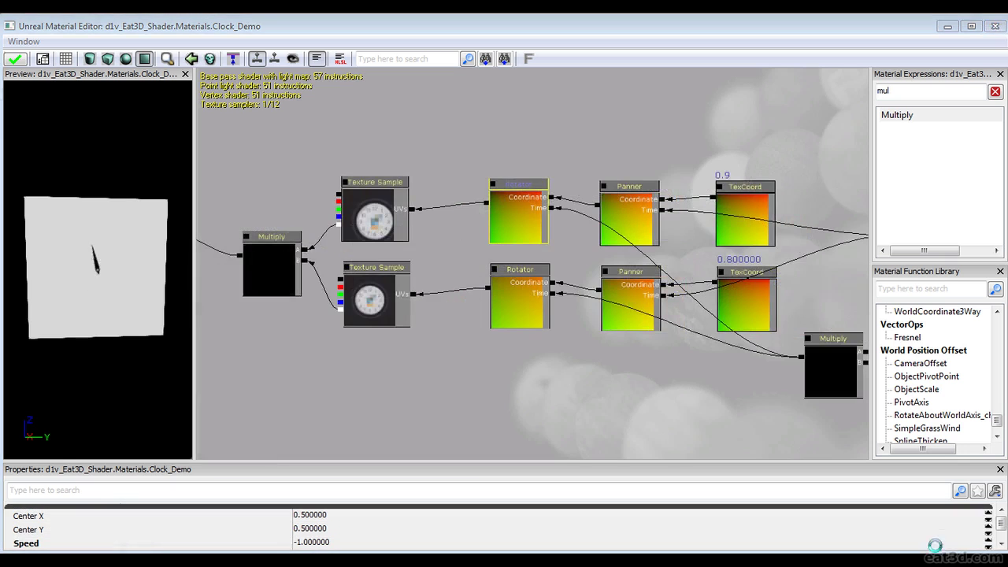
Set the copied Rotator's Speed to -0.001 and bring the clock hands closer in the material preview.
left_click_drag(498, 355, 593, 371)
scroll(663, 410, "up", 2)
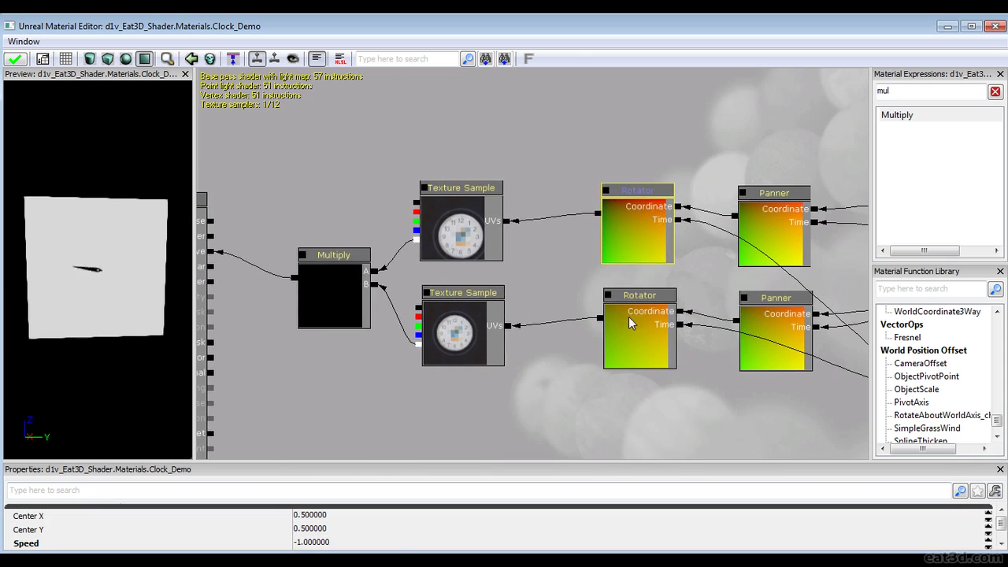
left_click(351, 545)
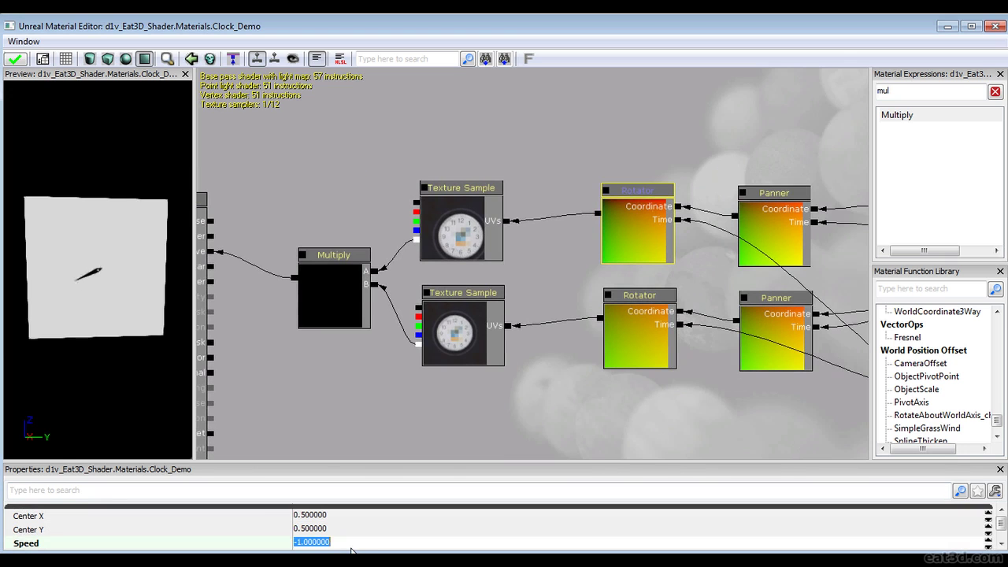
type("-")
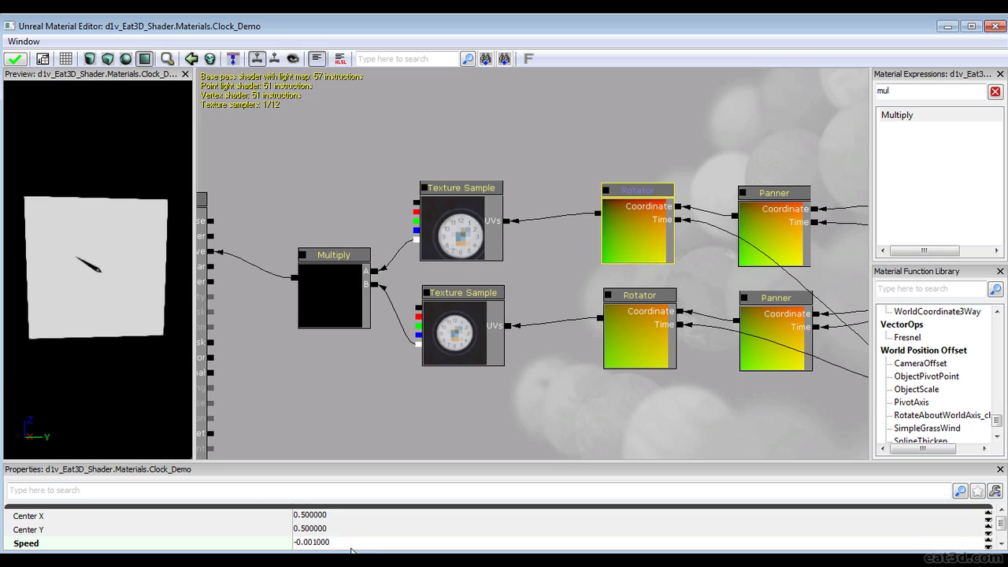
right_click_drag(137, 279, 137, 236)
mouse_move(137, 278)
right_mouse_down()
mouse_move(137, 309)
mouse_move(140, 262)
right_mouse_up()
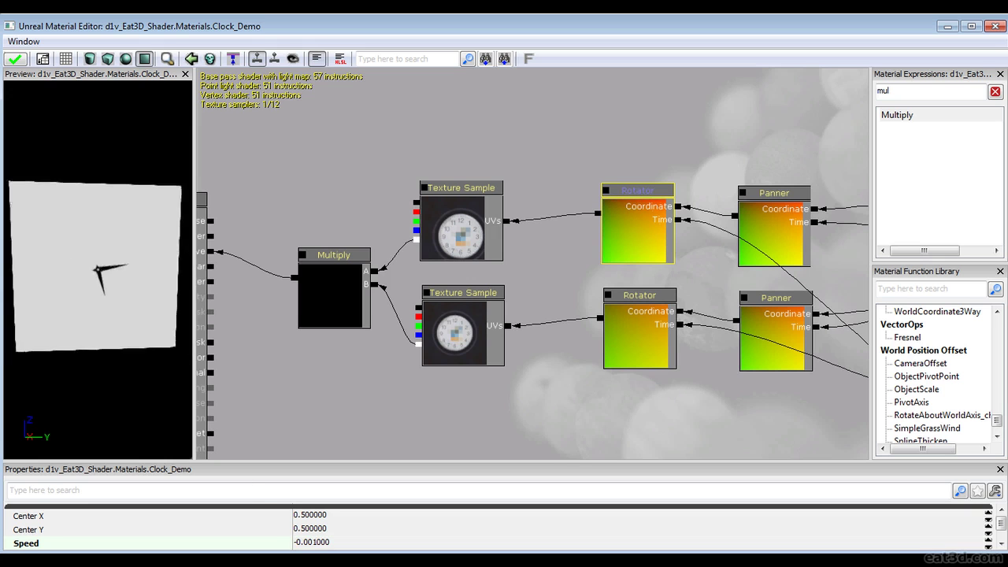
left_click_drag(146, 267, 144, 301)
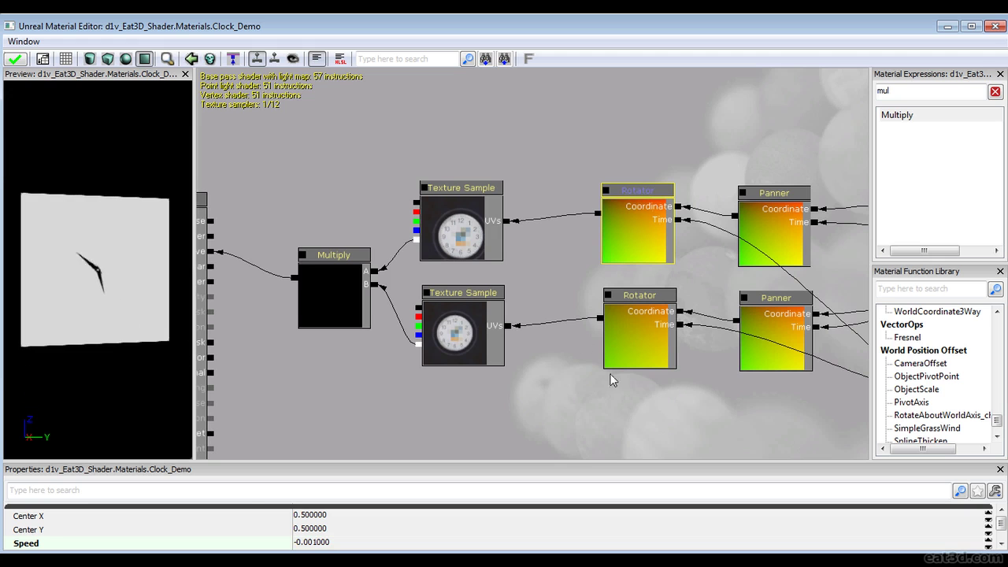
Label the copied Rotator with its speed value, using the description 0.001000.
left_click_drag(641, 222, 568, 224)
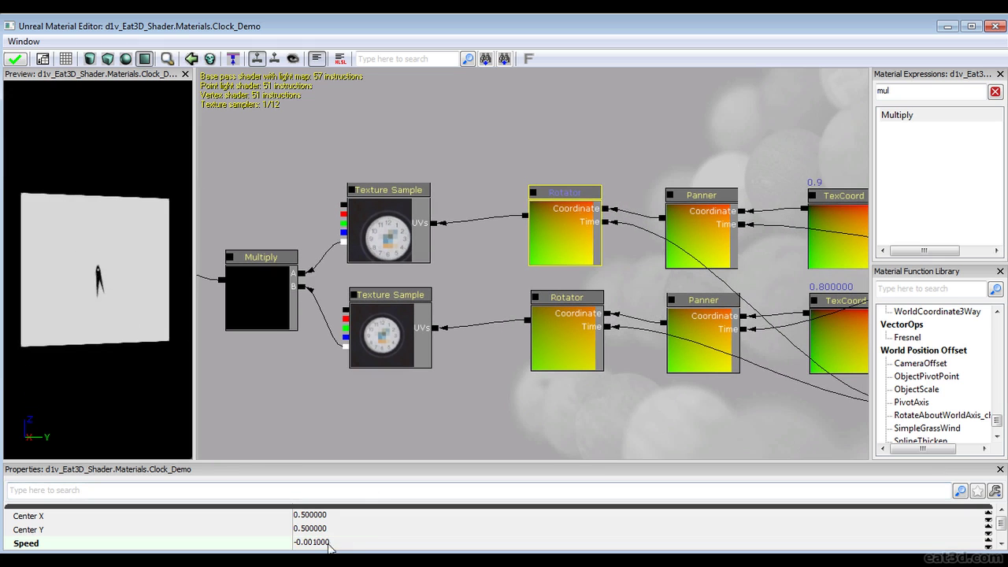
left_click(323, 543)
key("ctrl+c")
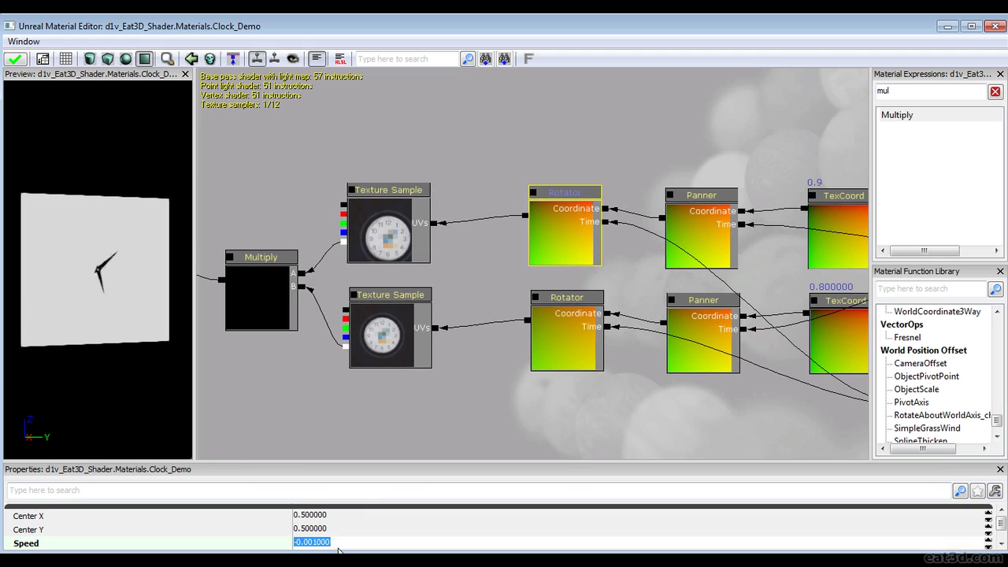
scroll(349, 537, "down", 1)
left_click(333, 538)
key("ctrl+v")
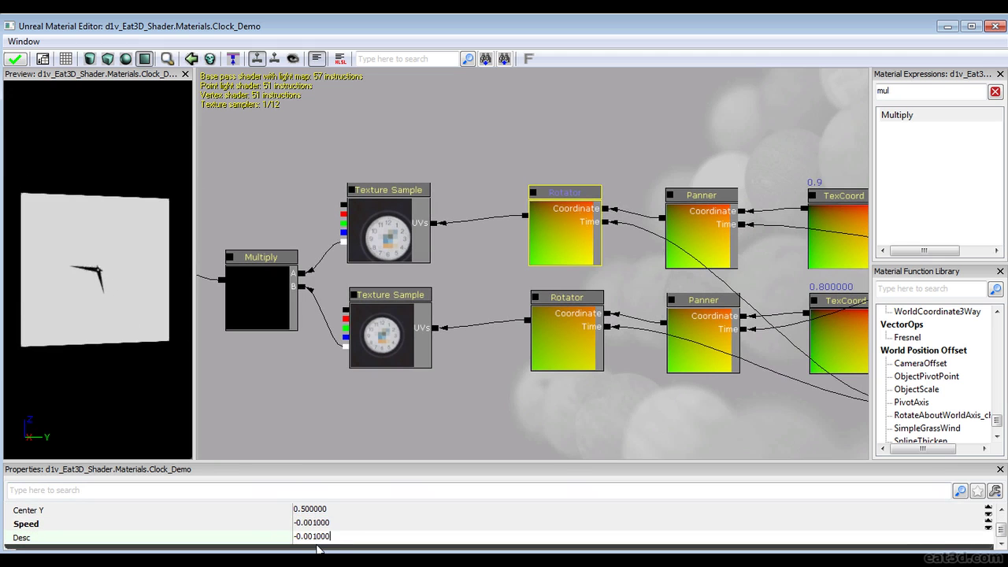
key("Home")
key("Delete")
key("Return")
Set the Constant multiplied with Time to 50.
left_click_drag(785, 374, 408, 278)
left_click(693, 358)
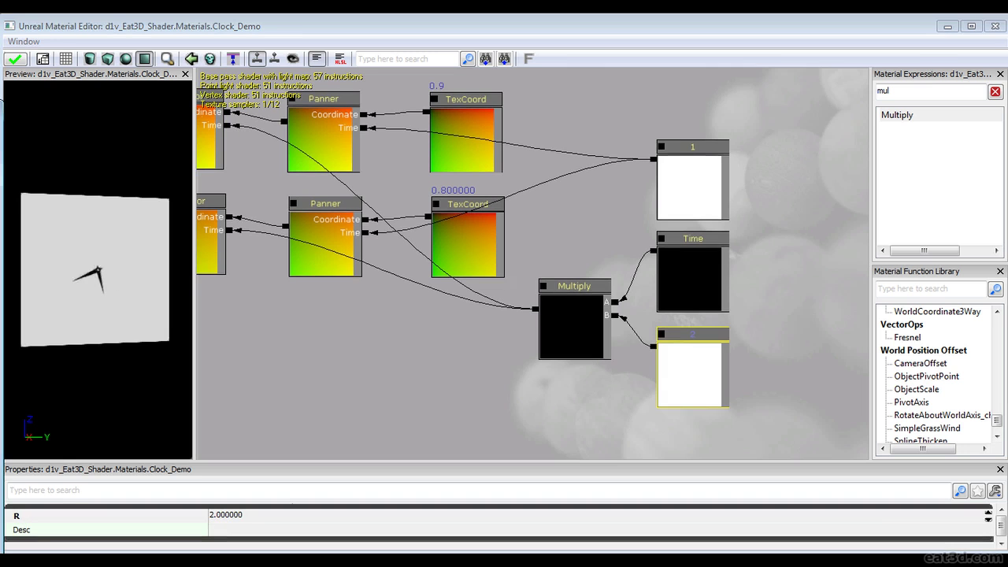
left_click(237, 515)
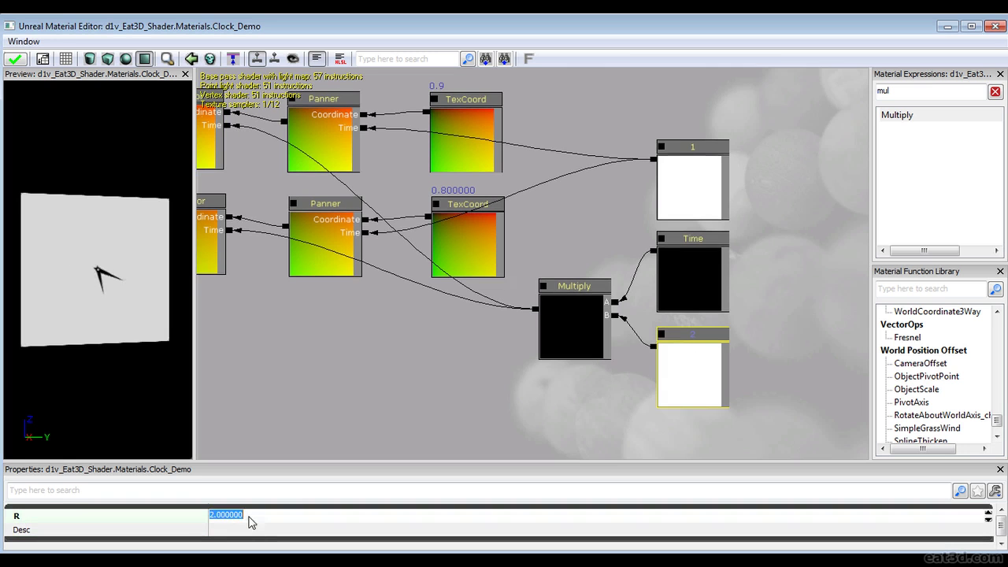
type("50")
key("Return")
left_click(253, 520)
left_click_drag(215, 295, 586, 387)
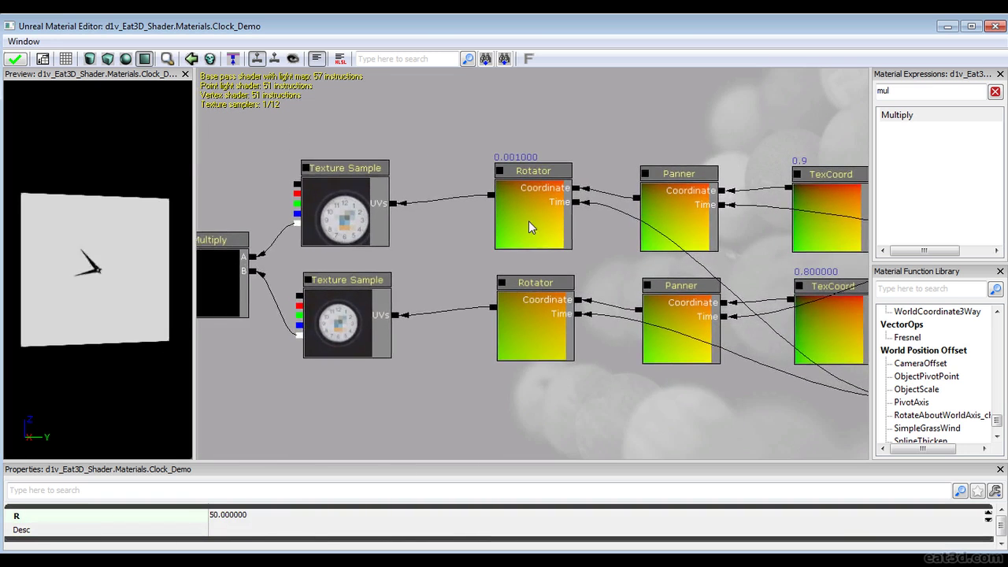
Align the original Rotator node directly beneath the copied Rotator labelled 0.001000.
left_click(534, 212)
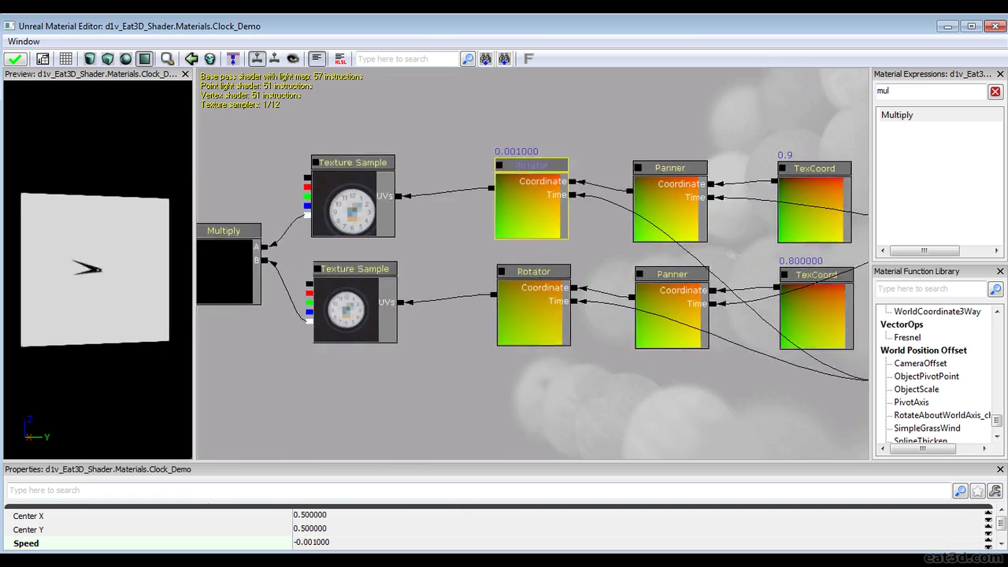
left_click_drag(527, 333, 502, 348)
scroll(488, 260, "up", 2)
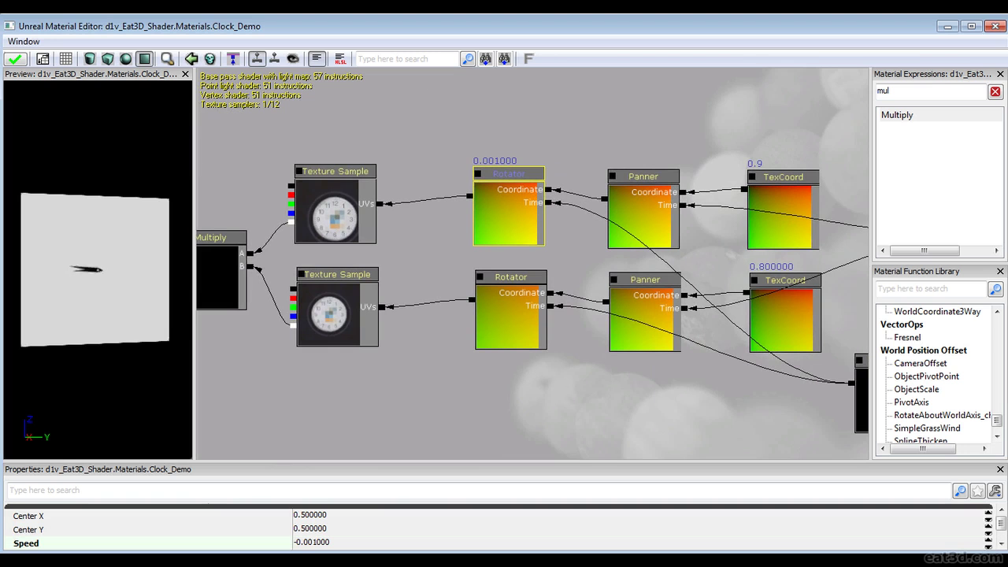
right_click_drag(93, 281, 93, 268)
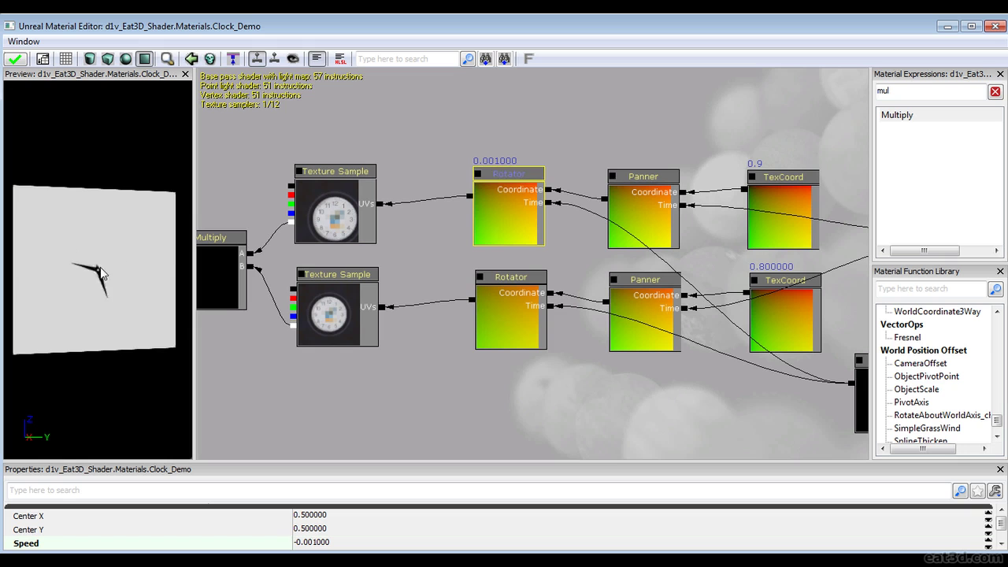
left_click(512, 314)
left_click_drag(510, 307, 508, 307, "ctrl")
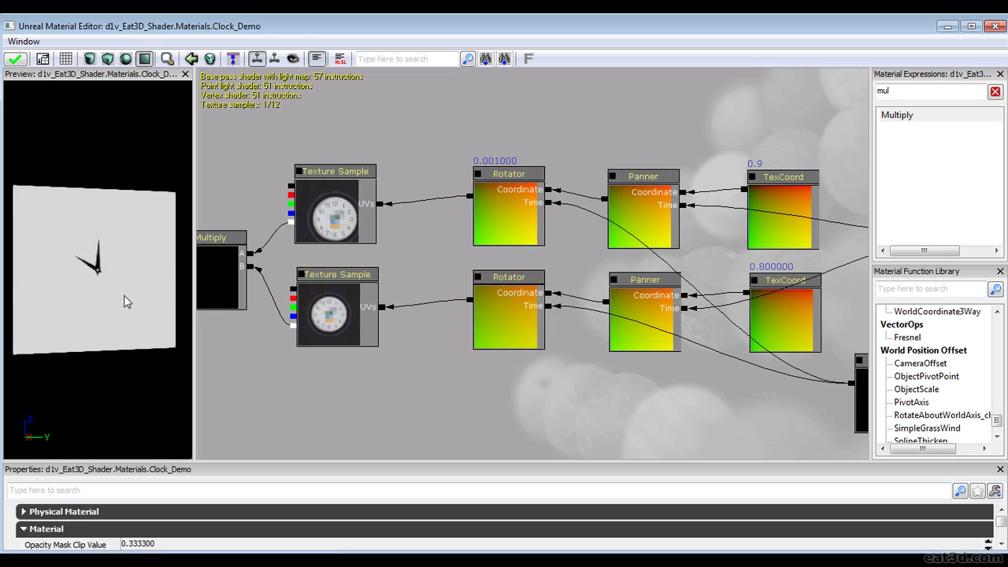
Examine the rotating hands in the preview and the Texture Sample connections that feed the Multiply node.
mouse_move(124, 301)
right_mouse_down()
mouse_move(124, 311)
mouse_move(127, 285)
mouse_move(120, 300)
right_mouse_up()
left_click(374, 314)
scroll(373, 313, "down", 4)
left_click_drag(433, 274, 381, 261)
scroll(575, 311, "up", 5)
left_click_drag(596, 239, 526, 259)
scroll(525, 259, "up", 1)
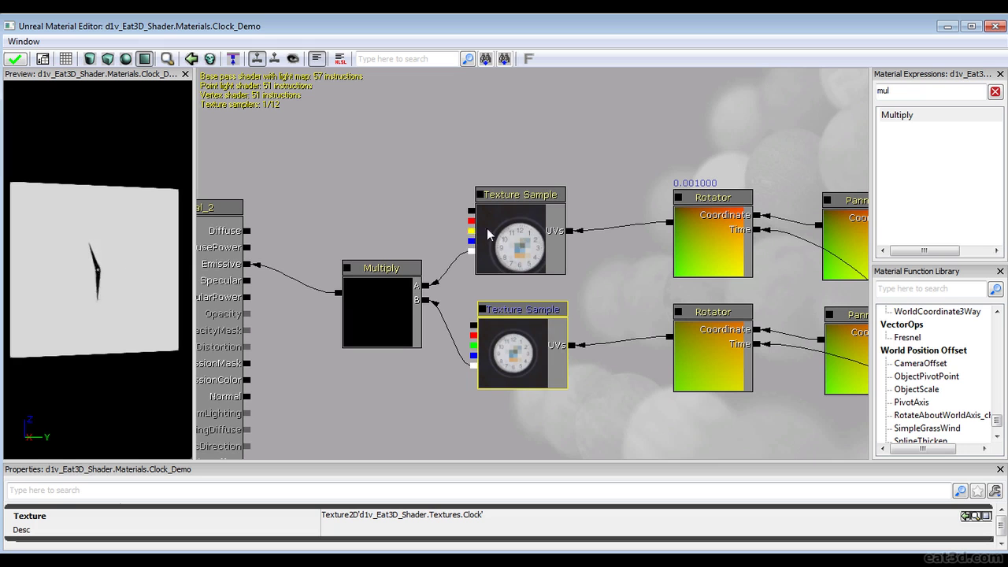
Check the copied Rotator's speed and set the original Rotator's Speed to -0.012.
left_click_drag(532, 240, 269, 219)
left_click(448, 218)
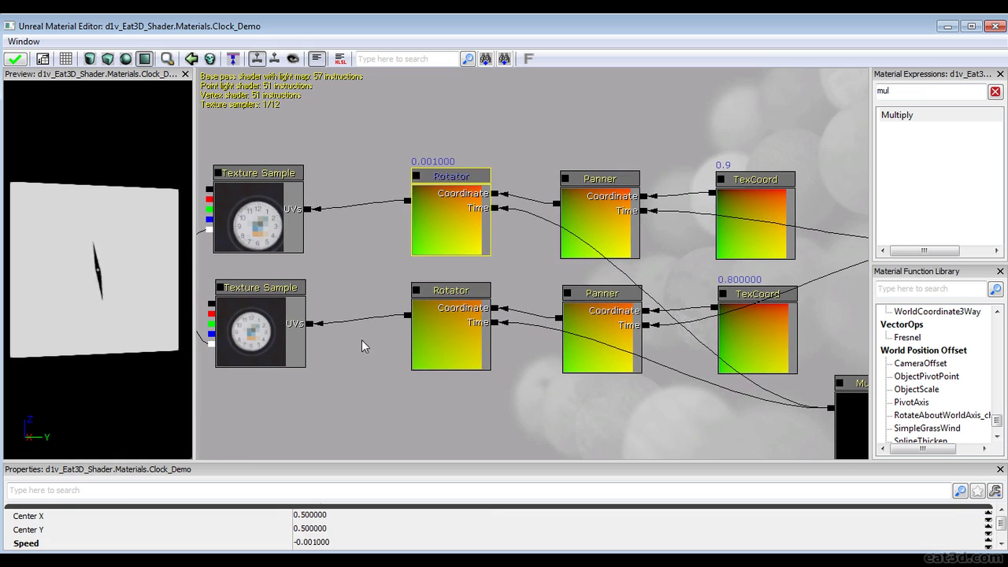
left_click(453, 334)
left_click(339, 543)
left_click(294, 542)
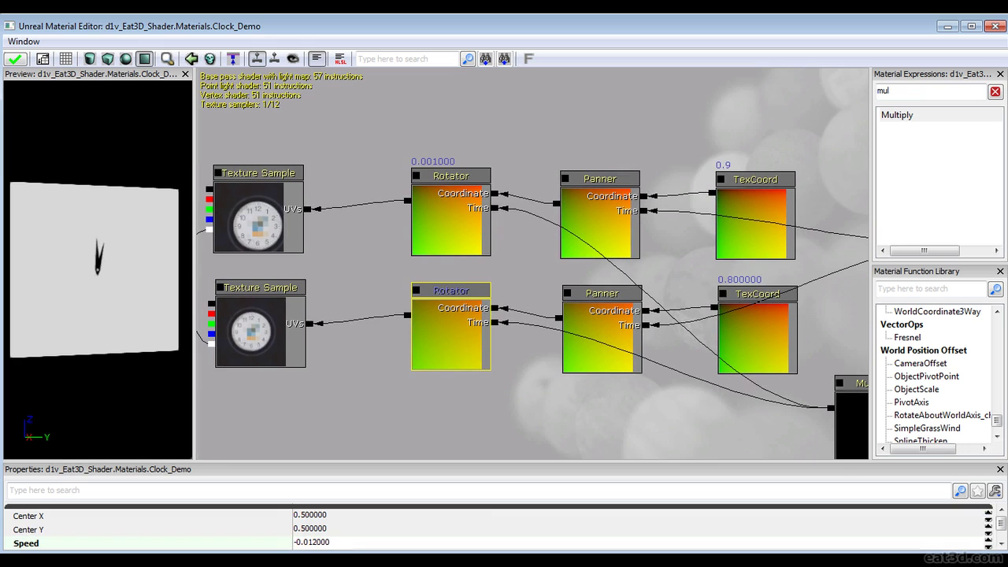
Arrange the Constant 1, Multiply, Time and 50 nodes in a compact group beside the TexCoord nodes.
key("ctrl+a")
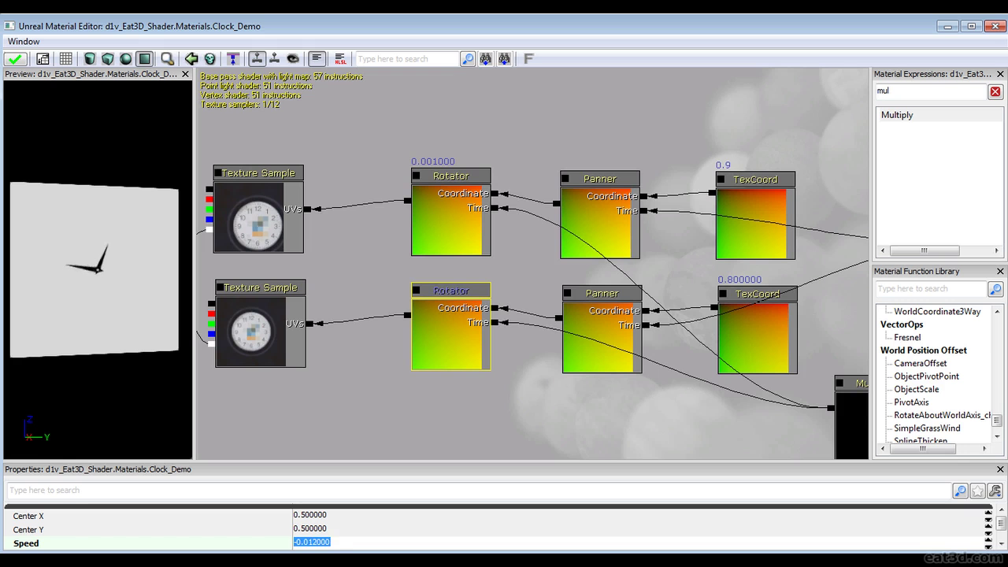
scroll(364, 385, "down", 4)
left_click_drag(418, 364, 281, 341)
left_click_drag(597, 410, 765, 296, "ctrl+alt")
left_click_drag(639, 410, 736, 239, "ctrl+alt")
left_click(643, 238)
left_click_drag(588, 391, 667, 226, "ctrl+alt")
left_click_drag(667, 227, 643, 272, "ctrl")
left_click(705, 406)
left_click(629, 378)
left_click_drag(659, 345, 659, 341, "ctrl")
Align the TexCoord node labelled 0.800000 directly beneath the one labelled 0.9.
left_click_drag(606, 402, 772, 272)
left_click_drag(772, 271, 757, 269, "ctrl")
left_click_drag(558, 343, 738, 315)
scroll(738, 315, "up", 3)
left_click_drag(612, 316, 488, 370)
left_click(668, 292)
left_click_drag(640, 292, 639, 291, "ctrl")
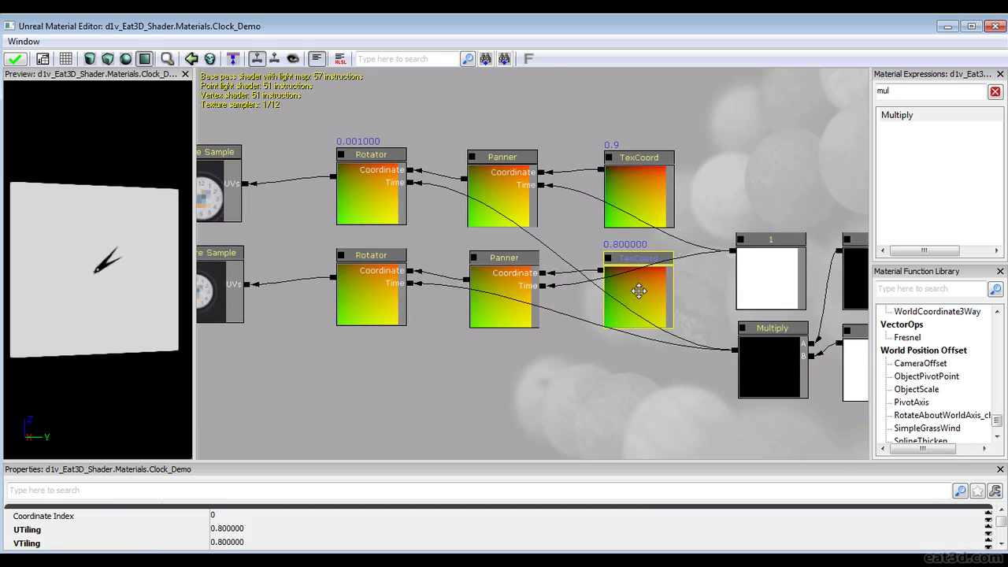
Duplicate the lower hand's Texture Sample, Rotator, Panner and TexCoord chain and place the copy as a third row beneath it.
scroll(638, 290, "down", 3)
left_click_drag(338, 355, 639, 262, "ctrl+alt")
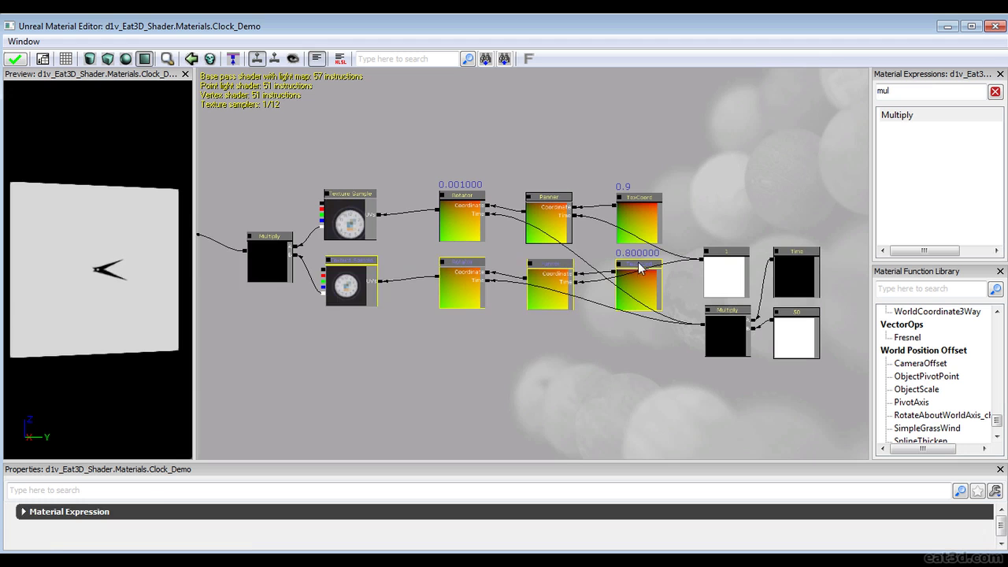
key("ctrl+w")
left_click_drag(466, 293, 472, 372, "ctrl")
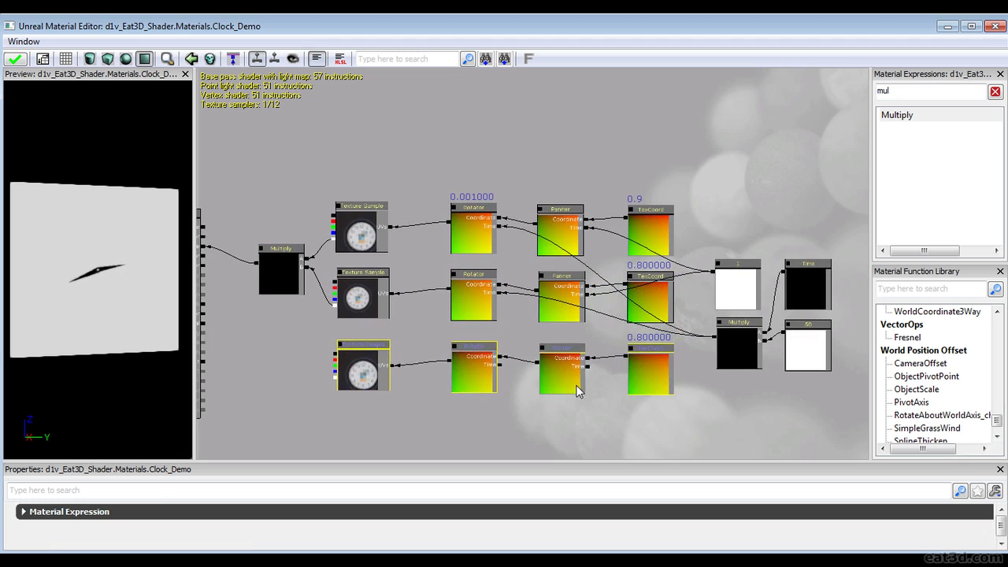
Set the copied TexCoord's UTiling and VTiling to 1.4 and its description to 1.400000.
scroll(605, 333, "up", 3)
left_click(606, 332)
left_click(244, 533)
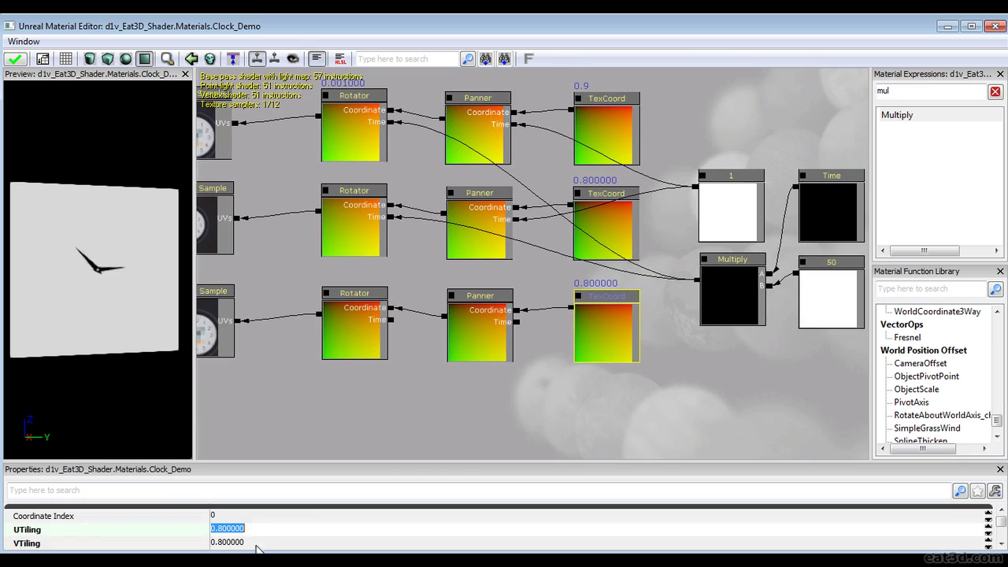
type("1.4")
key("Tab")
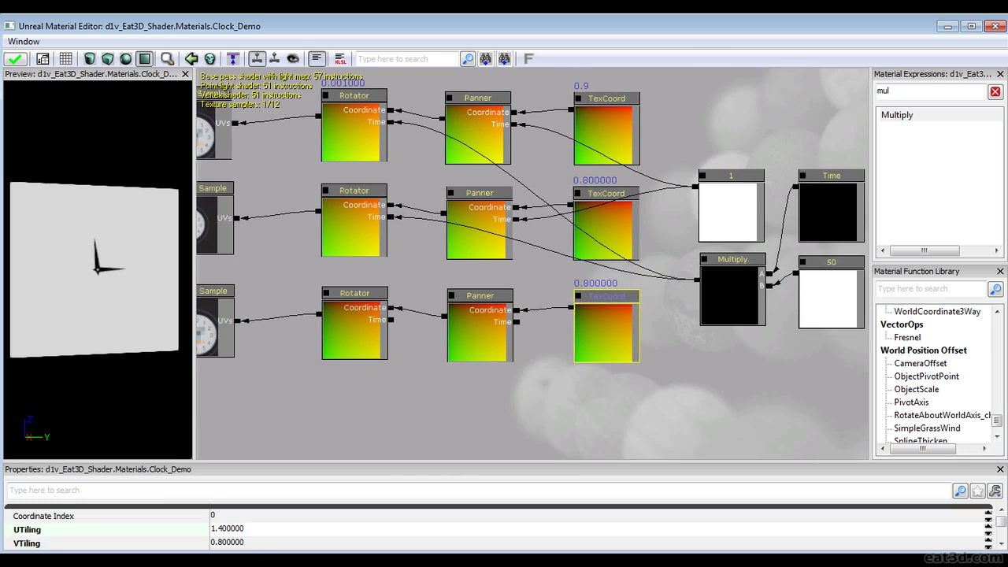
type("1.")
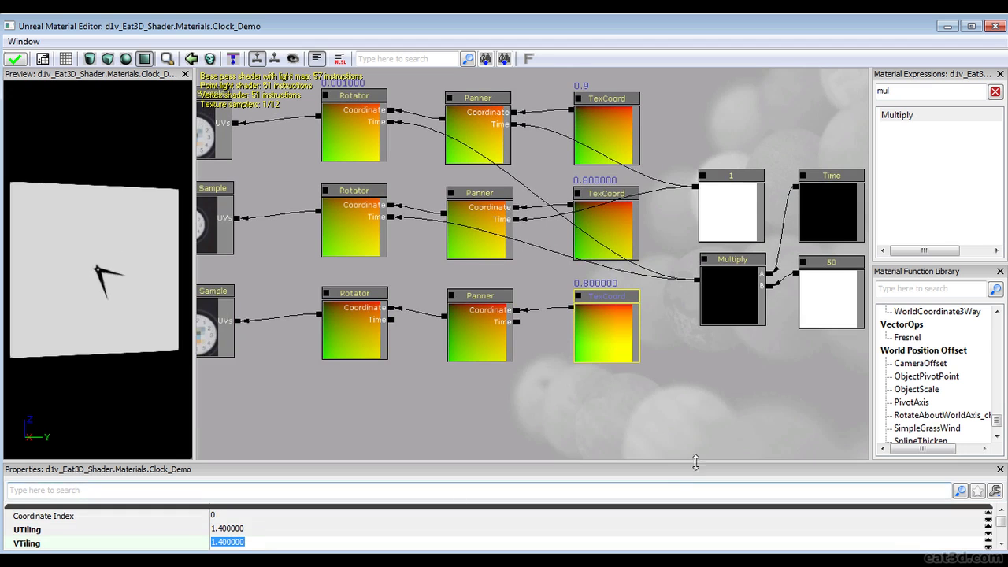
left_click_drag(1003, 524, 1003, 539)
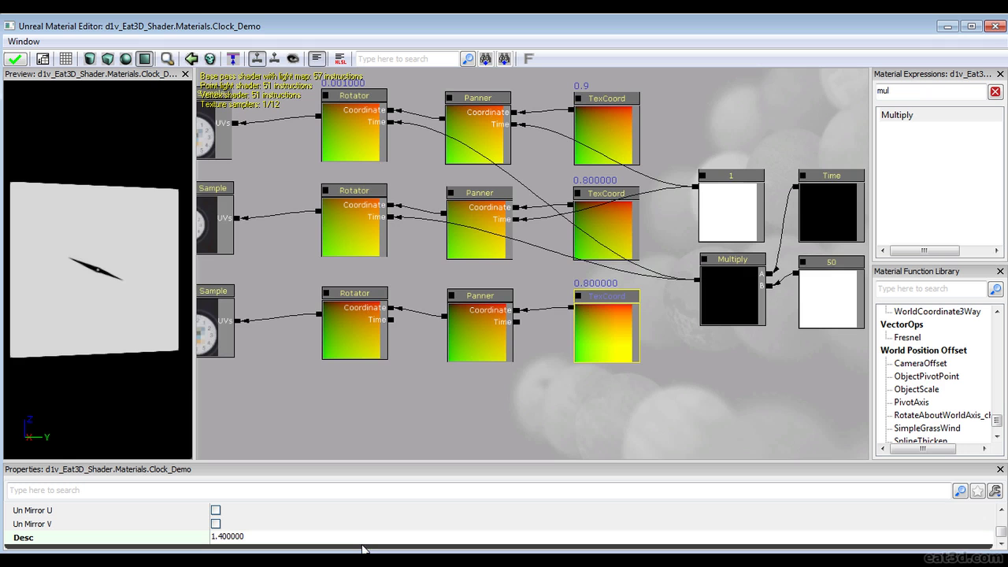
scroll(532, 398, "up", 3)
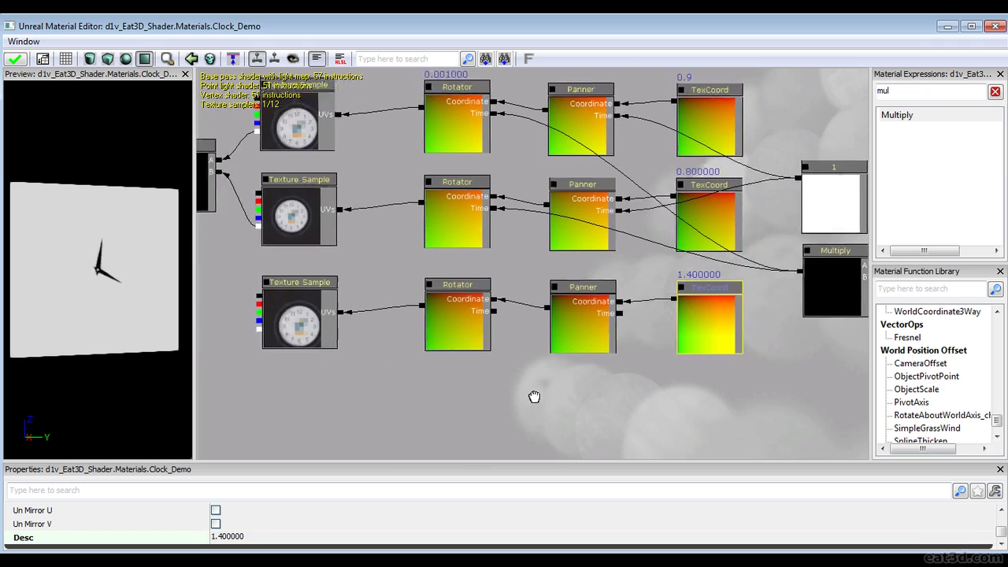
Adjust the positions of the copied Rotator and Texture Sample nodes within the third row.
left_click(451, 336)
left_click_drag(452, 337, 579, 322)
left_click_drag(374, 308, 456, 324)
scroll(547, 334, "down", 2)
left_click_drag(675, 329, 510, 318)
scroll(520, 322, "up", 2)
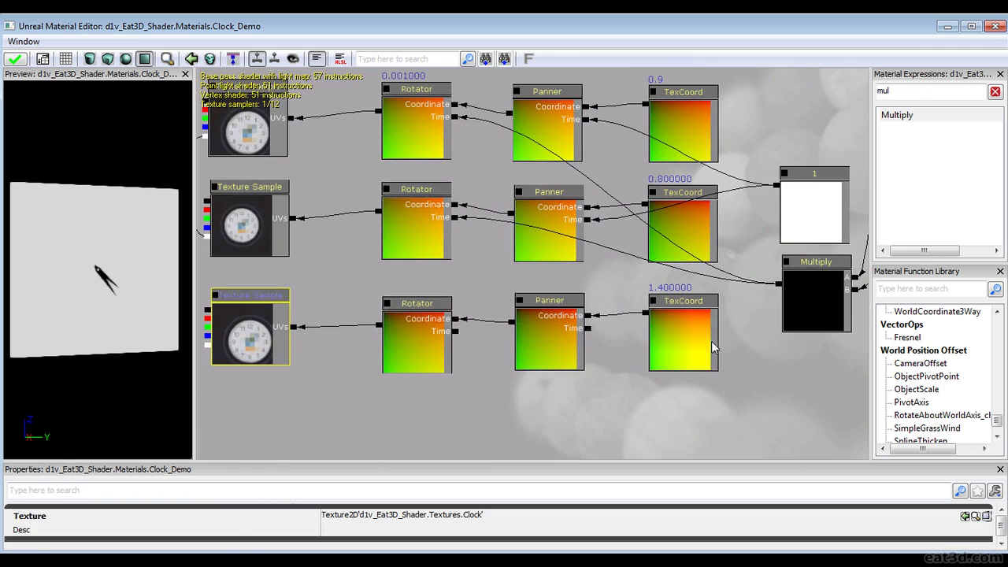
Set the third-row Panner's Speed X and Speed Y to -0.2.
left_click(692, 344)
left_click(571, 352)
left_click_drag(604, 344, 576, 360)
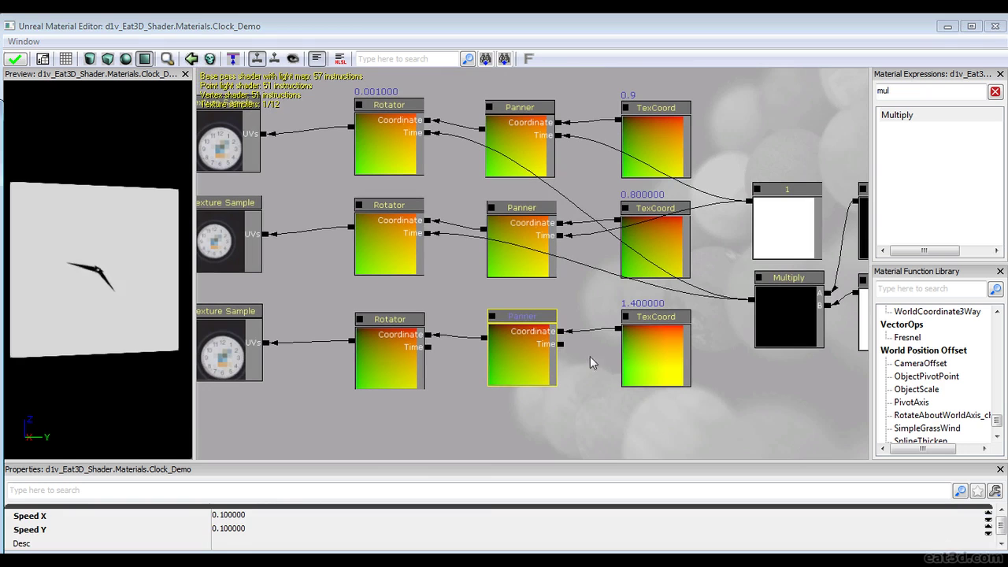
left_click(238, 516)
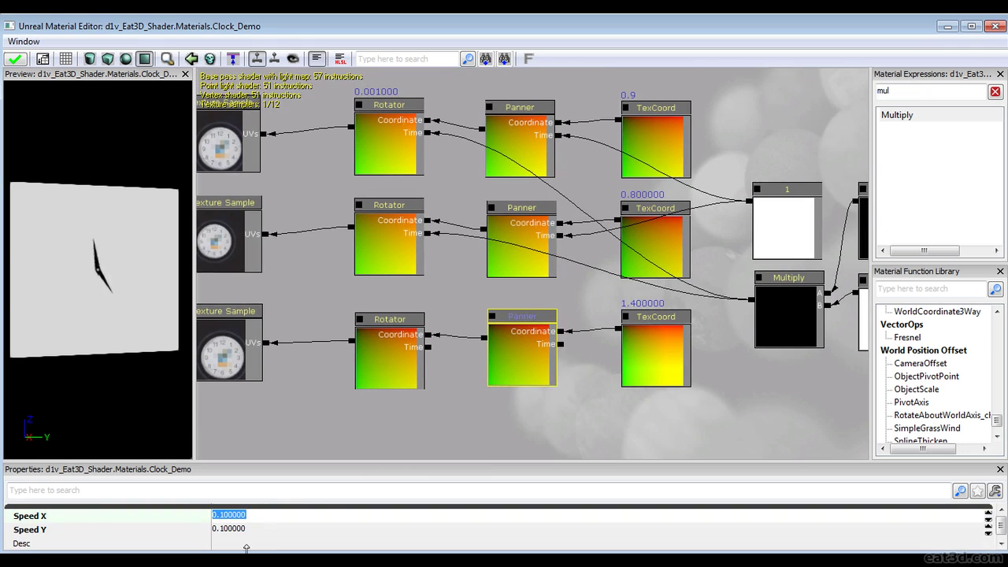
type("-")
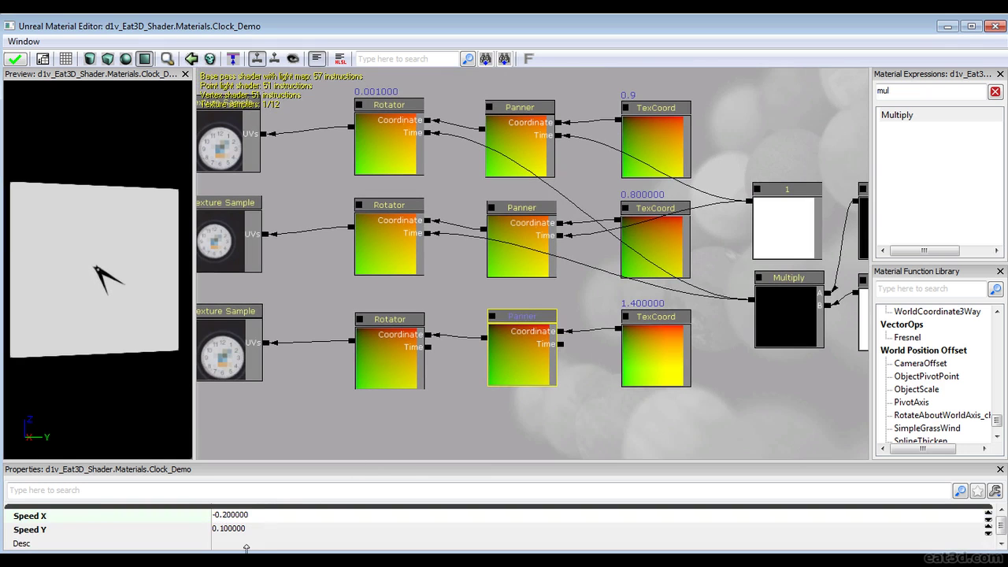
left_click(245, 529)
type("-0.2")
key("Return")
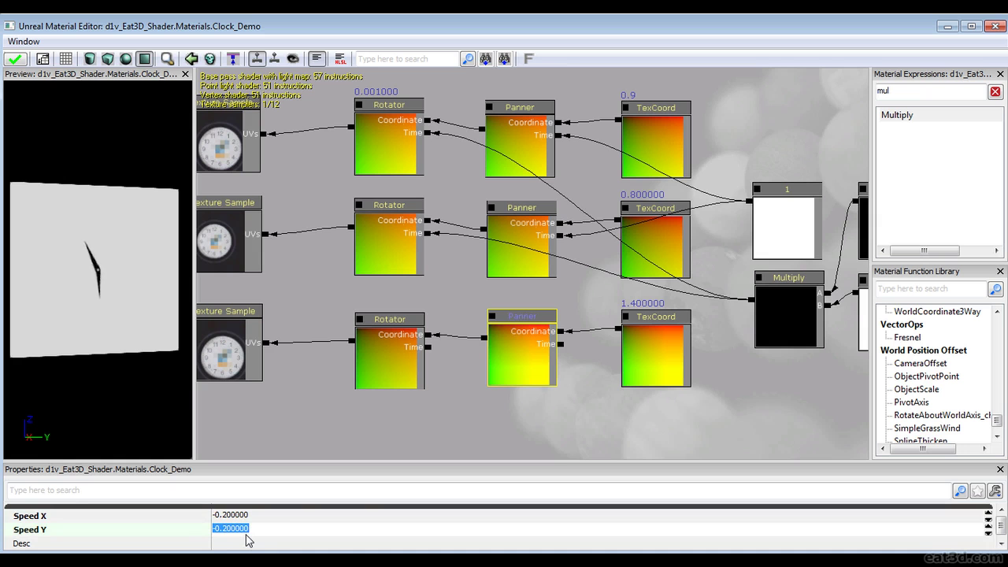
Label the middle-row Rotator with the description -0.012000.
left_click_drag(398, 377, 535, 417)
left_click(516, 279)
left_click(313, 544)
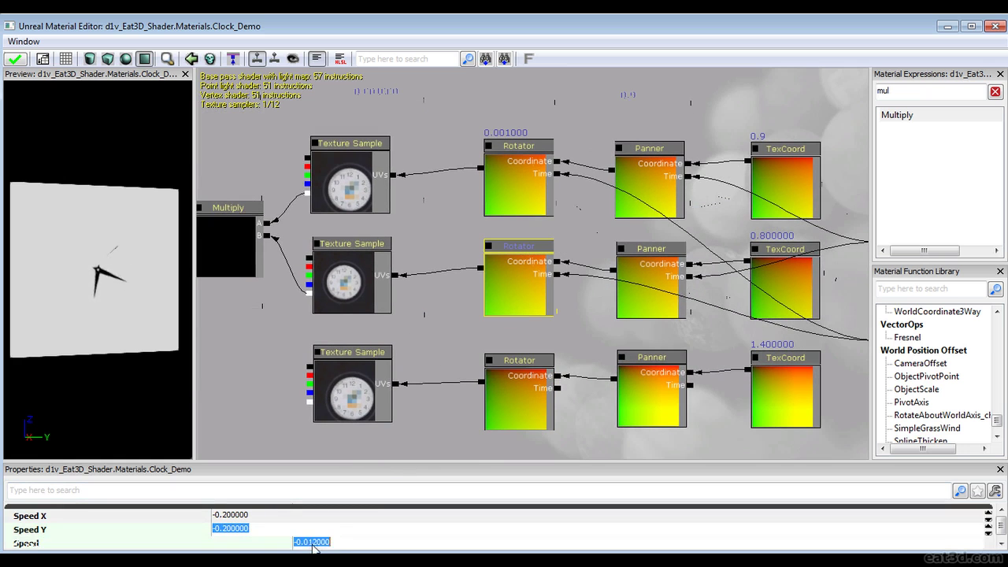
left_click_drag(1001, 525, 1001, 530)
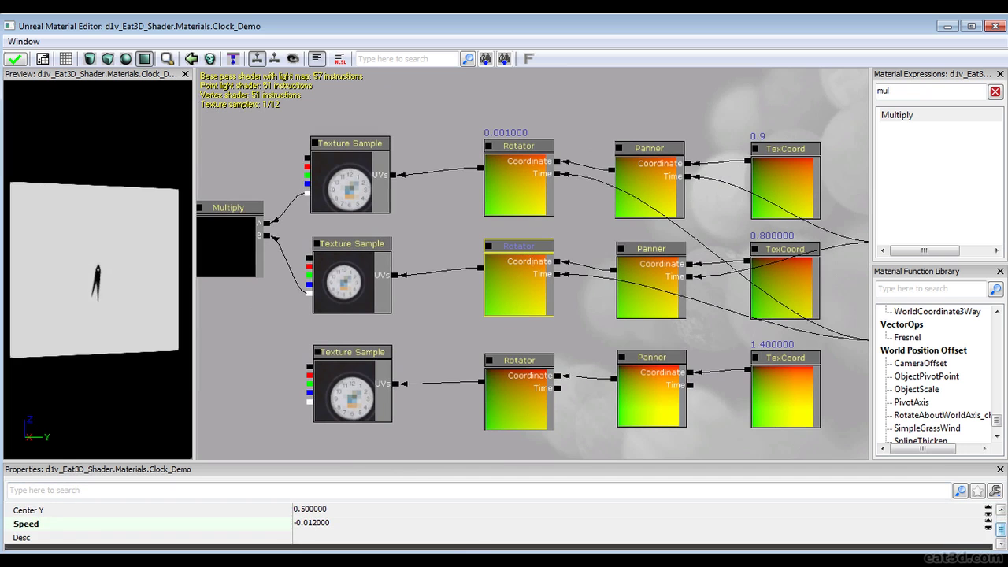
left_click(455, 540)
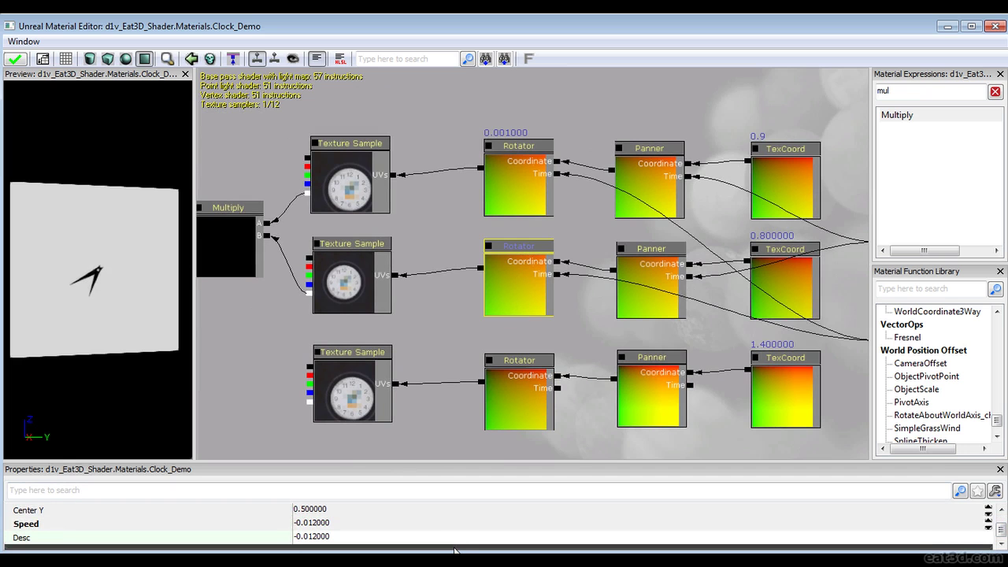
key("Return")
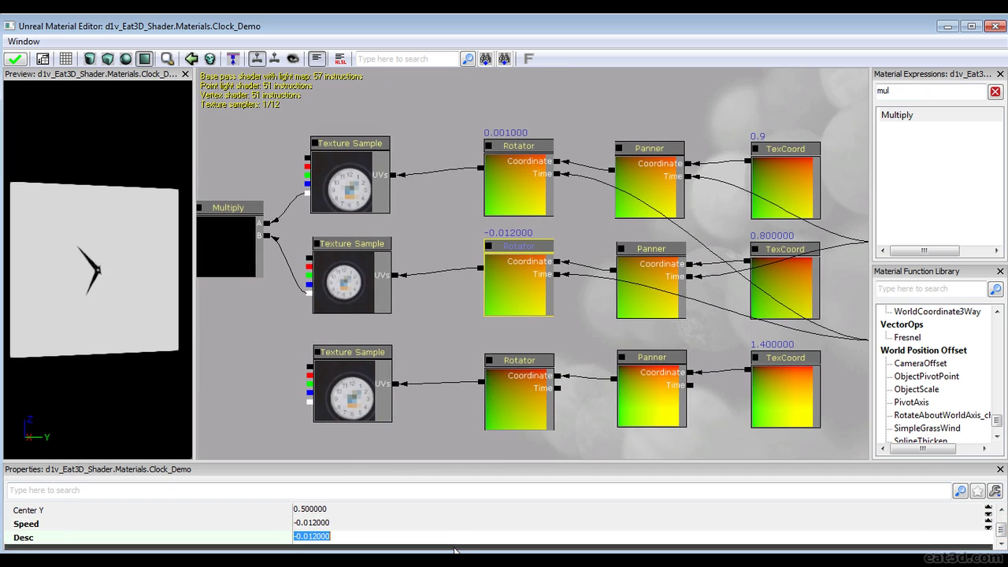
Nudge the third-row Texture Sample and Rotator into line with the nodes above them.
left_click_drag(479, 426, 482, 390)
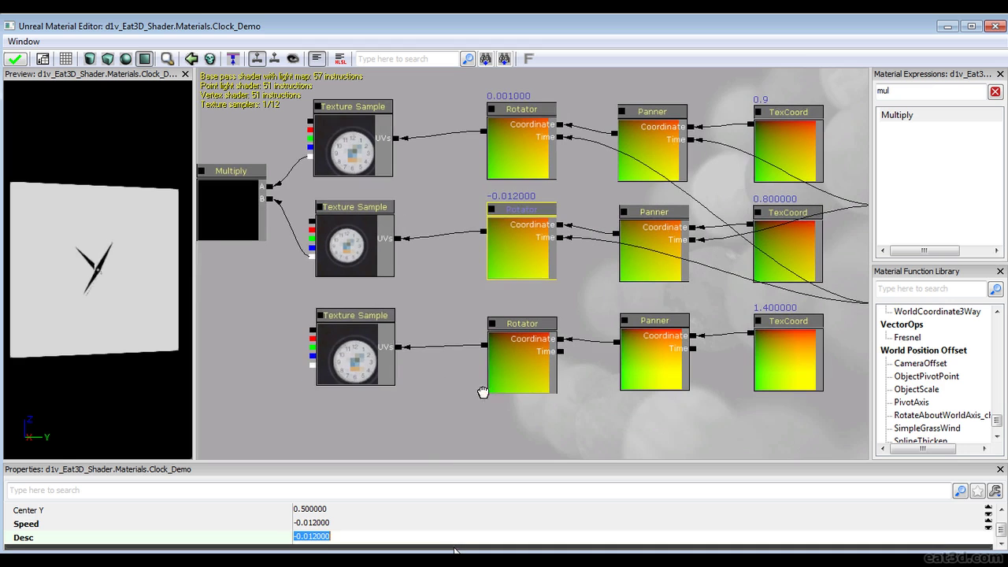
left_click_drag(354, 346, 355, 354, "ctrl")
left_click(524, 362)
left_click_drag(524, 362, 525, 358, "ctrl")
left_click_drag(352, 400, 481, 396)
scroll(481, 396, "up", 1)
left_click(472, 359)
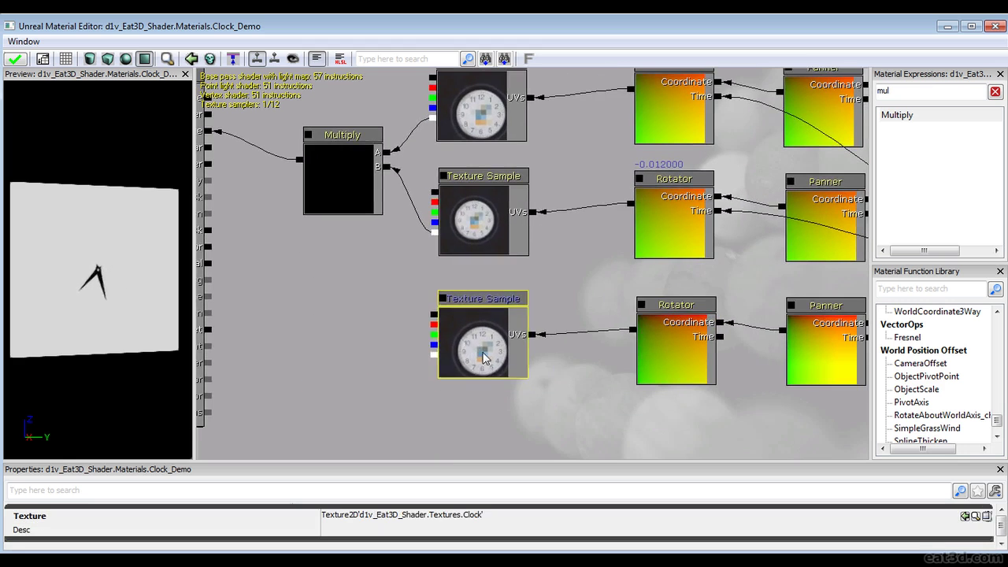
Move the three Texture Sample nodes closer to their Rotators, keeping them in one aligned column.
scroll(531, 326, "down", 5)
left_click_drag(639, 234, 797, 156, "ctrl+alt")
left_click_drag(711, 228, 809, 223, "ctrl")
left_click_drag(814, 264, 755, 276)
scroll(461, 354, "up", 1)
left_click(461, 390)
left_click_drag(418, 377, 499, 169, "ctrl+alt")
scroll(454, 373, "up", 2)
left_click_drag(483, 381, 445, 358)
left_click(445, 304)
left_click_drag(439, 282, 440, 285, "ctrl")
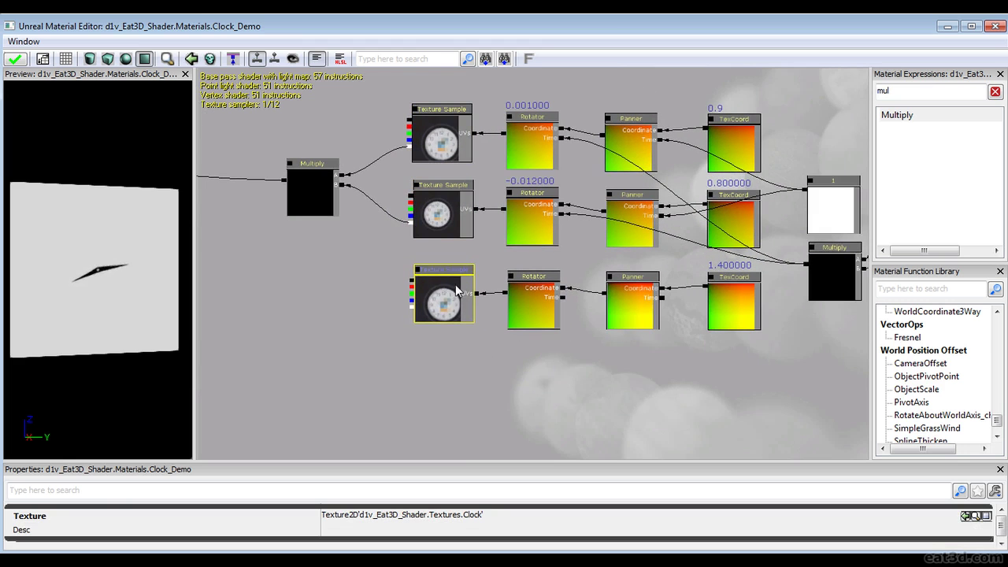
Compare the speed settings of the middle-row and third-row Rotators.
scroll(527, 341, "up", 2)
left_click(576, 240)
left_click(554, 336)
left_click_drag(557, 340, 554, 363)
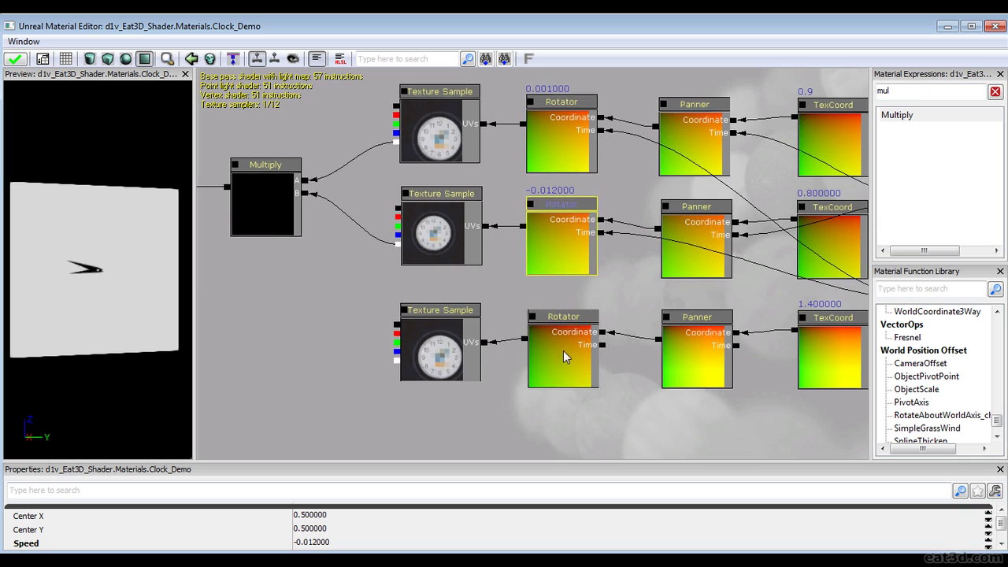
left_click_drag(524, 347, 509, 311)
scroll(434, 339, "up", 1)
left_click_drag(420, 381, 546, 353)
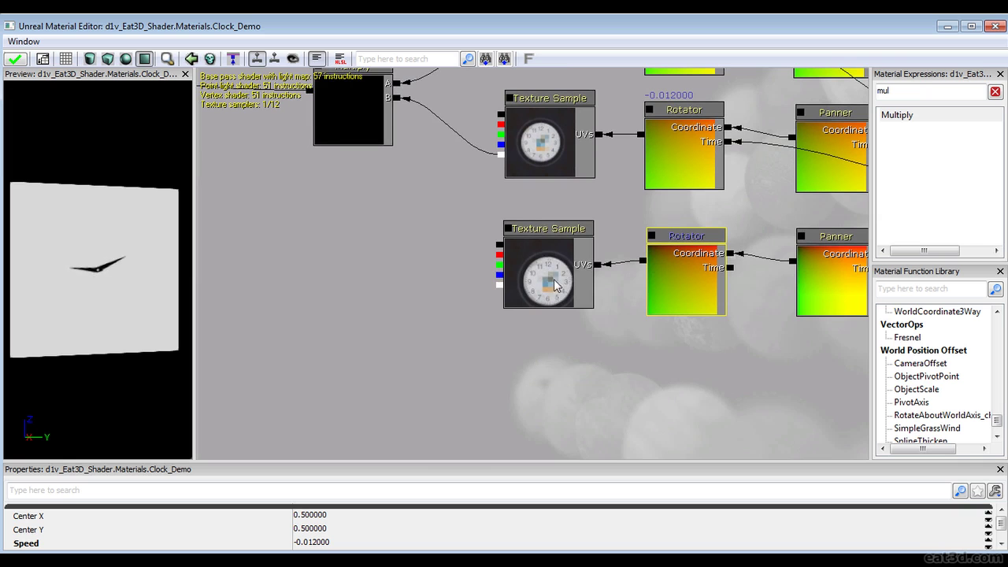
left_click_drag(540, 274, 534, 319)
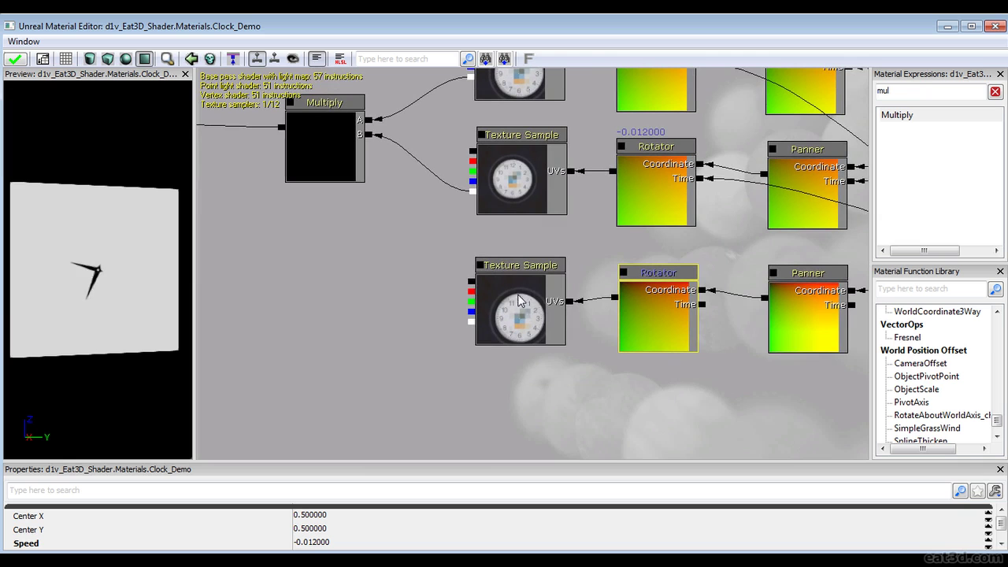
Set the third-row Rotator's Speed to -0.72 and its description to -0.720000.
left_click_drag(649, 305, 633, 316)
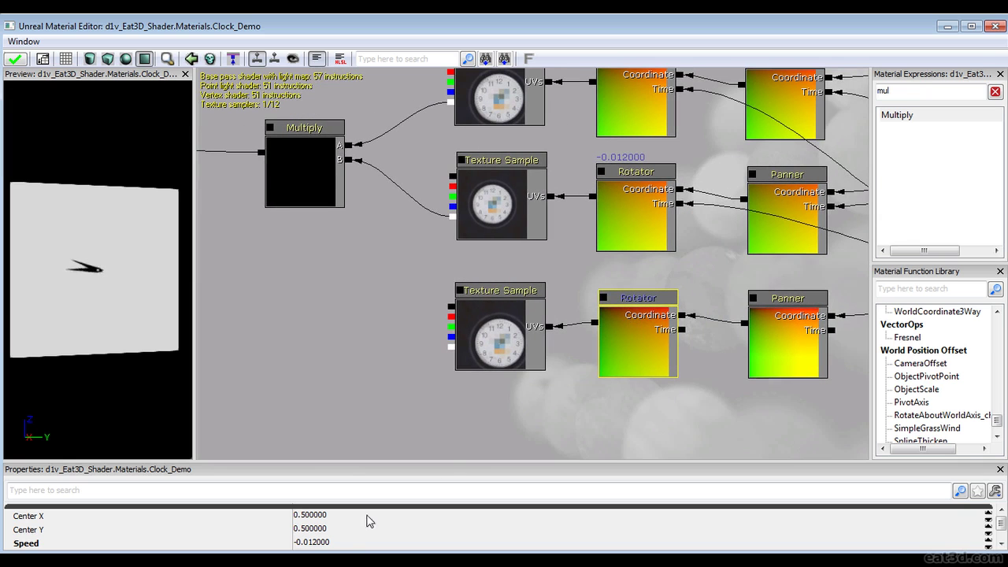
left_click(315, 541)
left_click(307, 541)
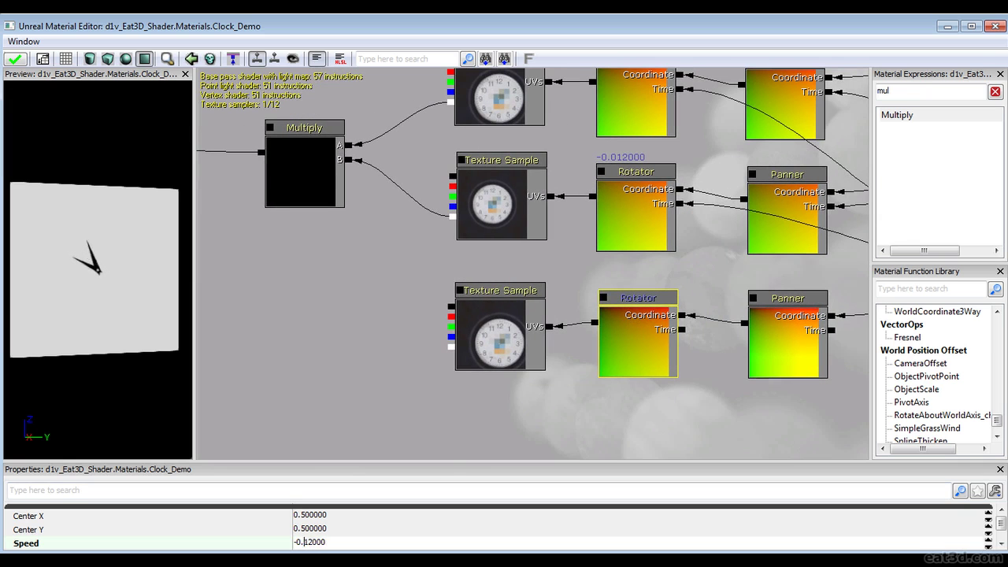
key("shift+Right")
key("shift+Right")
type("72")
key("Return")
left_click(1001, 534)
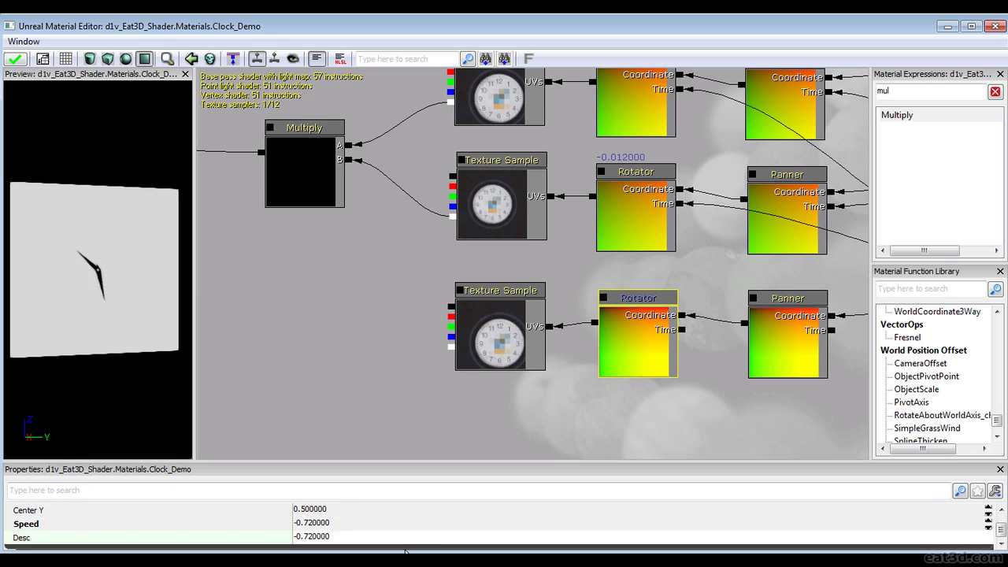
key("Return")
Duplicate the Multiply node that combines the hands and connect the copy's B input to the third Texture Sample's alpha output.
left_click_drag(335, 249, 456, 257)
left_click_drag(414, 186, 306, 254)
key("ctrl+w")
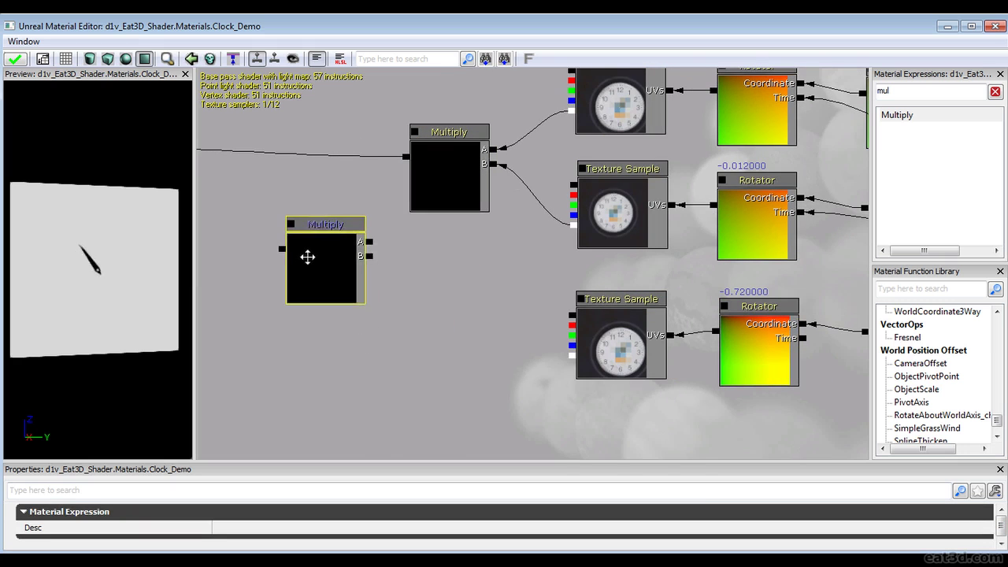
left_click(476, 340)
left_click_drag(475, 335, 572, 356)
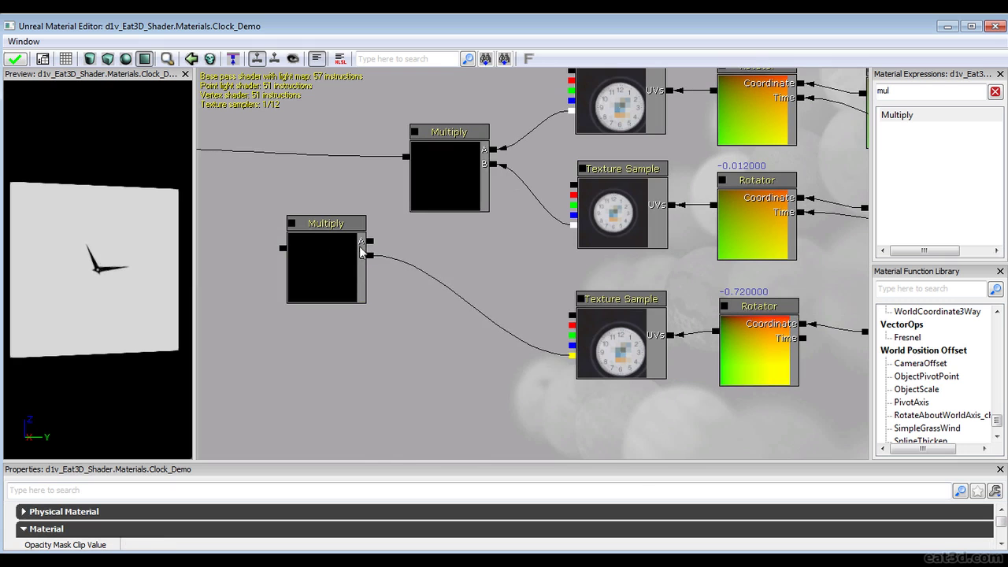
Feed the original Multiply's output into the new Multiply's A input and connect the new Multiply to Emissive.
left_click_drag(369, 240, 406, 160)
left_click_drag(263, 223, 434, 236)
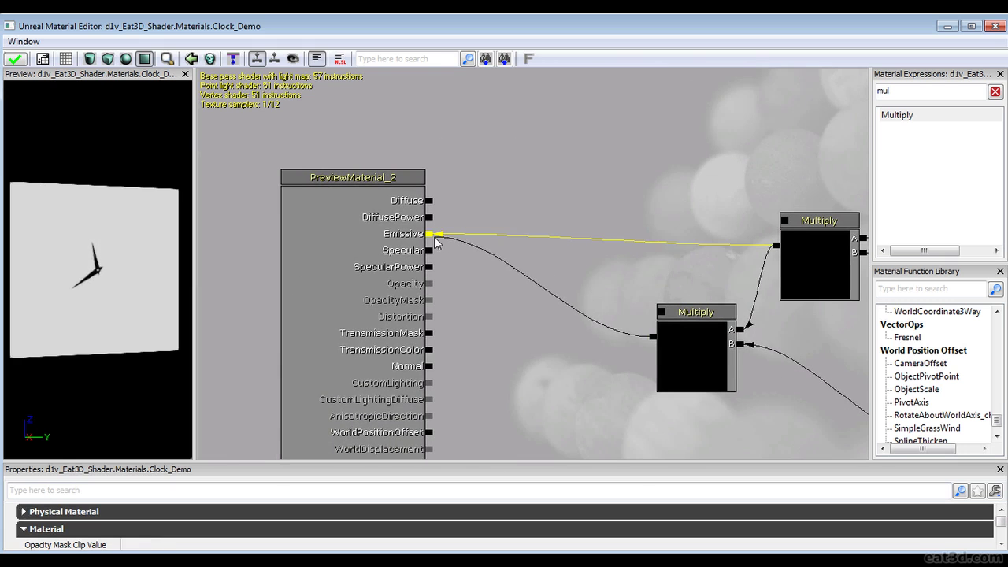
left_click(693, 343)
Connect the Constant 1 node to the third-row Panner's Time input.
scroll(709, 315, "down", 5)
left_click_drag(721, 308, 425, 247)
scroll(664, 365, "up", 3)
left_click_drag(663, 366, 523, 376)
scroll(568, 379, "up", 2)
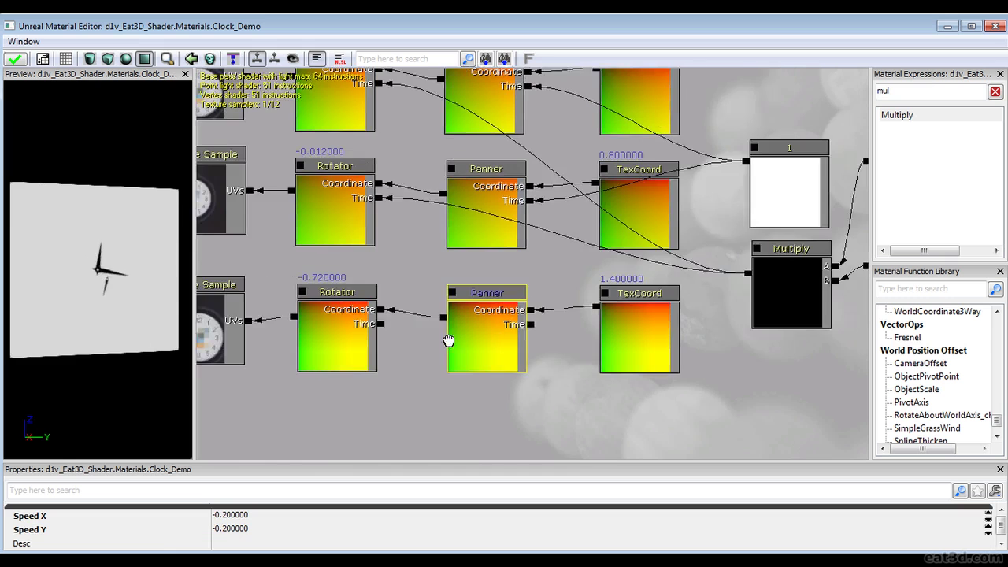
scroll(521, 331, "down", 2)
left_click_drag(521, 331, 461, 337)
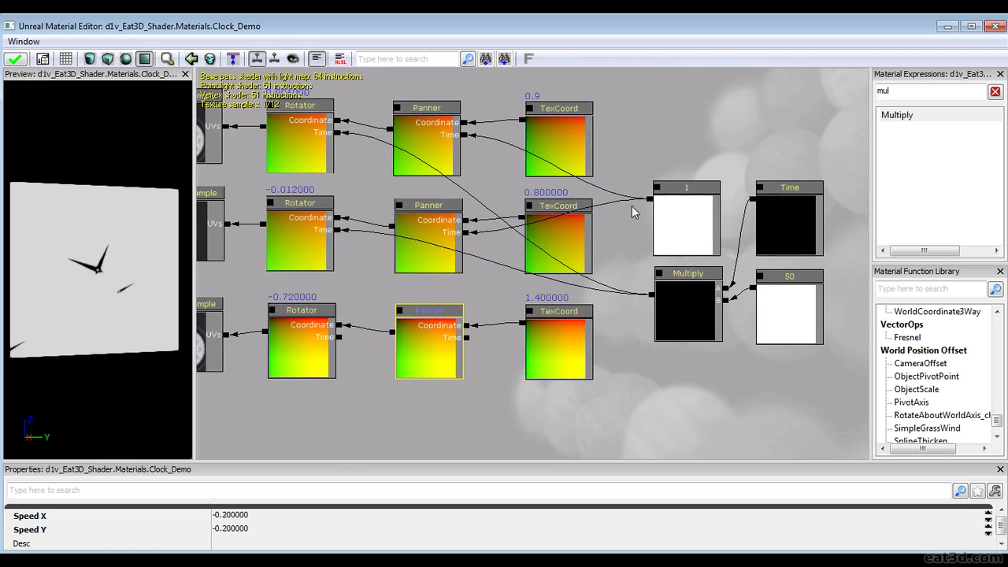
left_click_drag(650, 199, 466, 337)
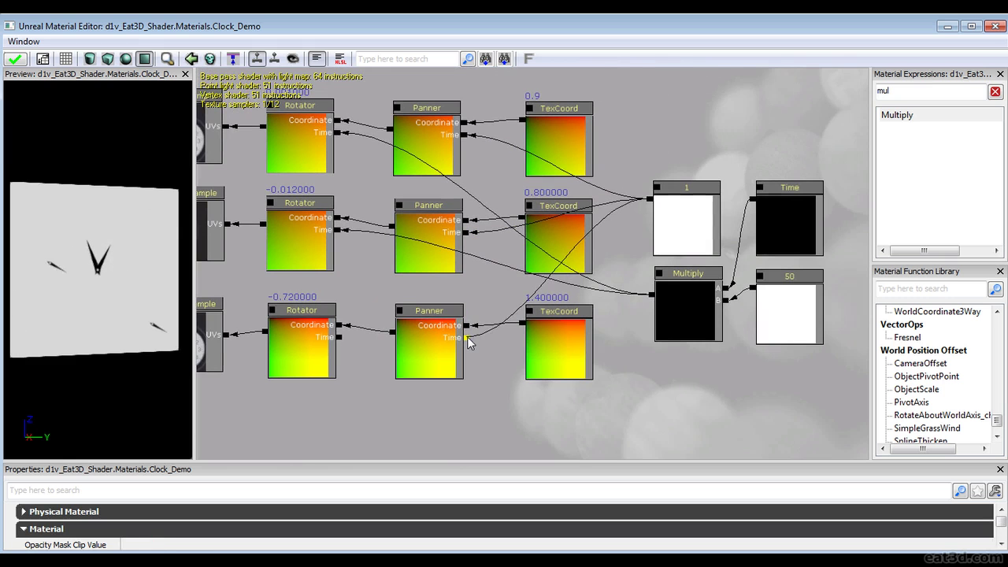
mouse_move(109, 290)
right_mouse_down()
mouse_move(109, 243)
mouse_move(109, 290)
right_mouse_up()
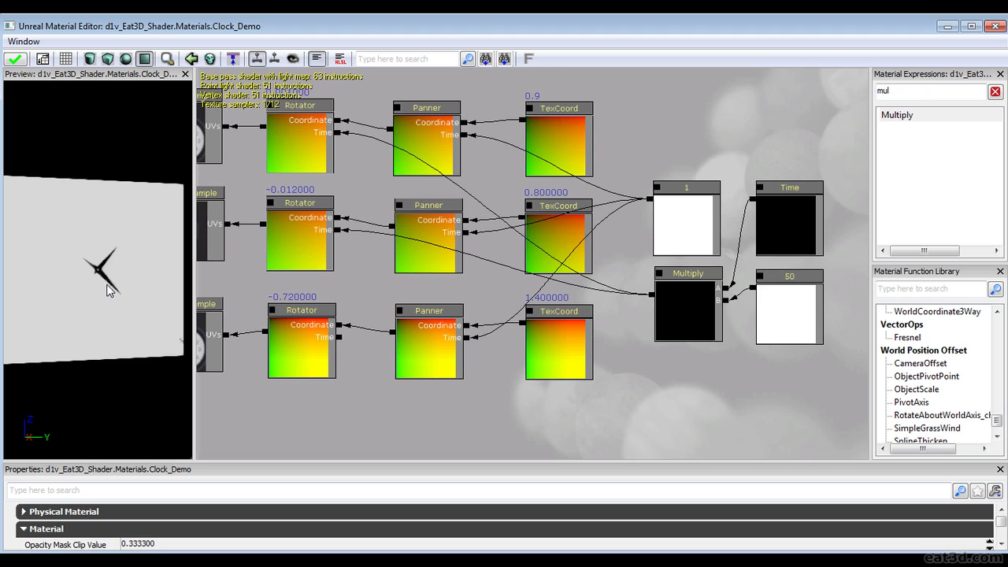
left_click_drag(110, 314, 111, 321)
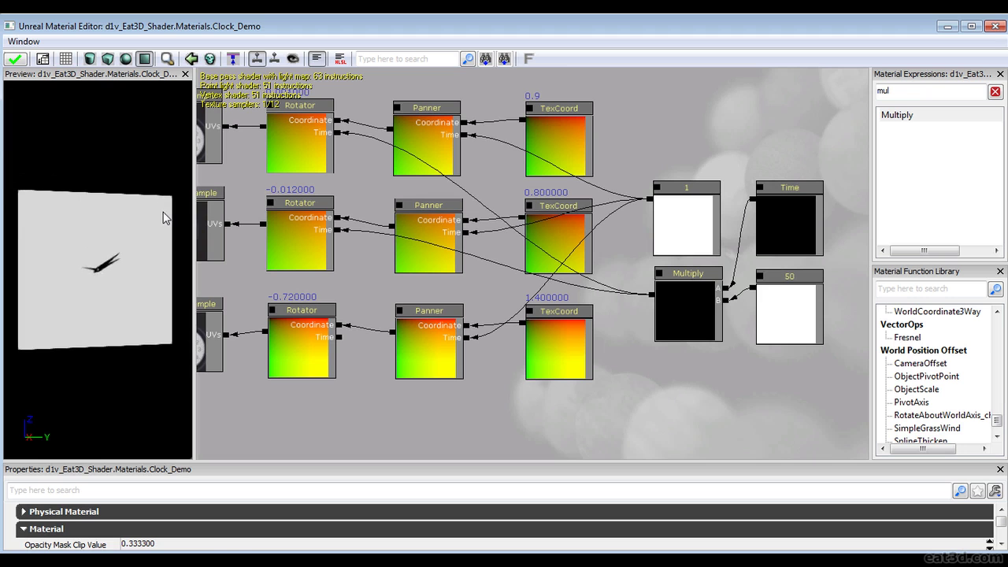
Set the Clock texture's Address X and Address Y to Clamp and close its texture properties.
left_click(574, 334)
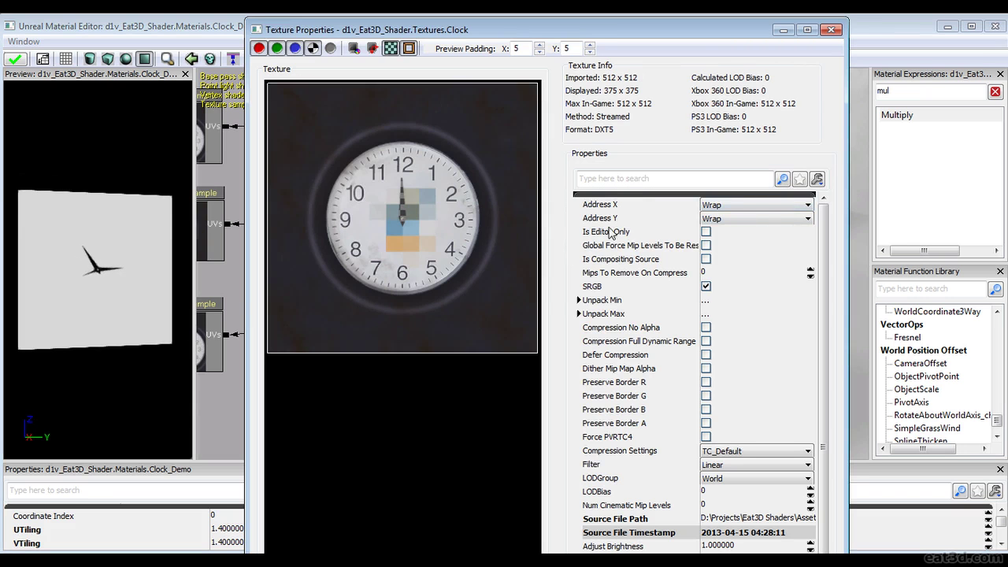
left_click(727, 205)
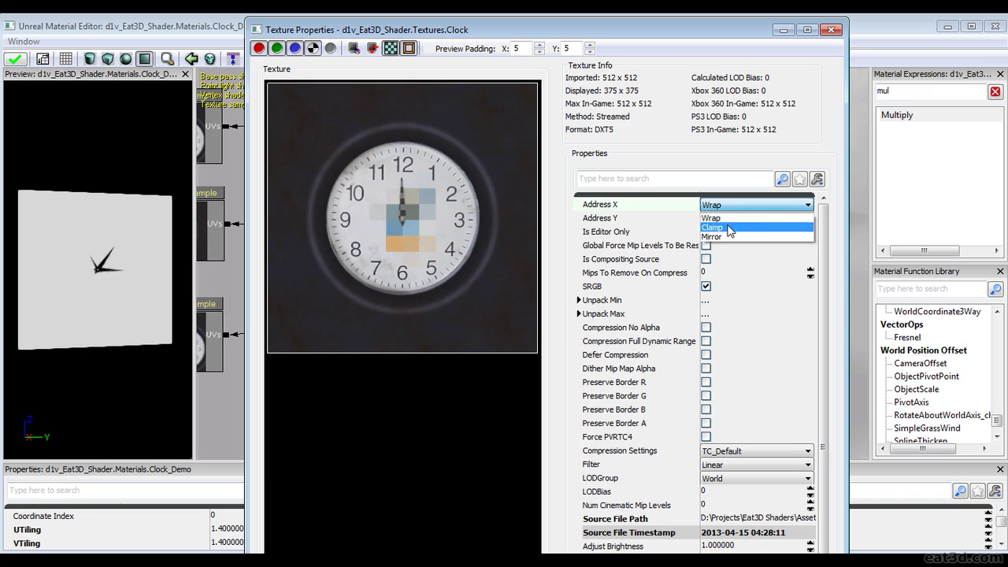
left_click(726, 222)
left_click(732, 218)
left_click(732, 237)
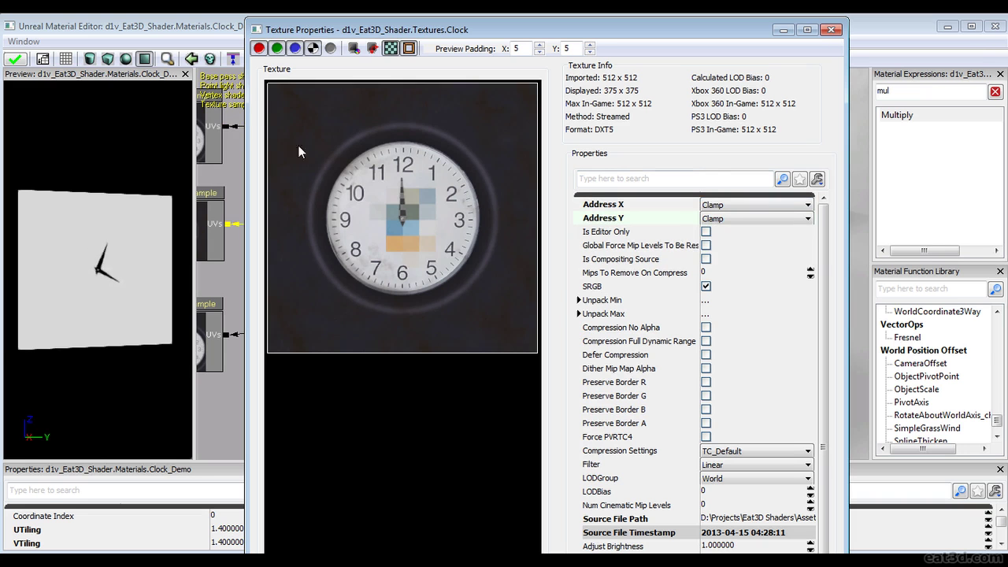
left_click(831, 30)
Connect the time-scaling Multiply node's output to the third-row Rotator's Time input.
scroll(614, 323, "down", 3)
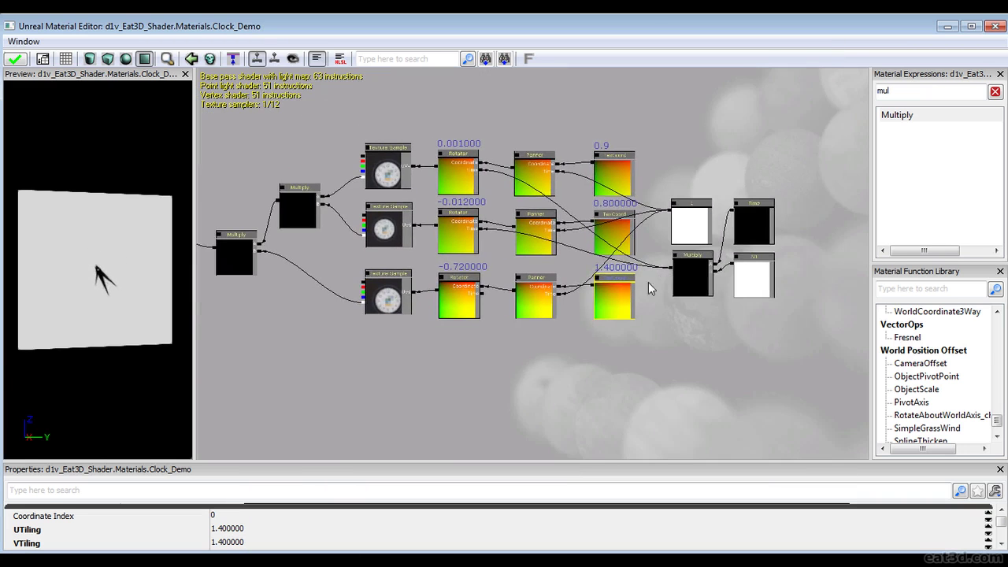
scroll(549, 329, "up", 3)
scroll(545, 369, "down", 1)
scroll(555, 409, "down", 2)
scroll(543, 385, "up", 1)
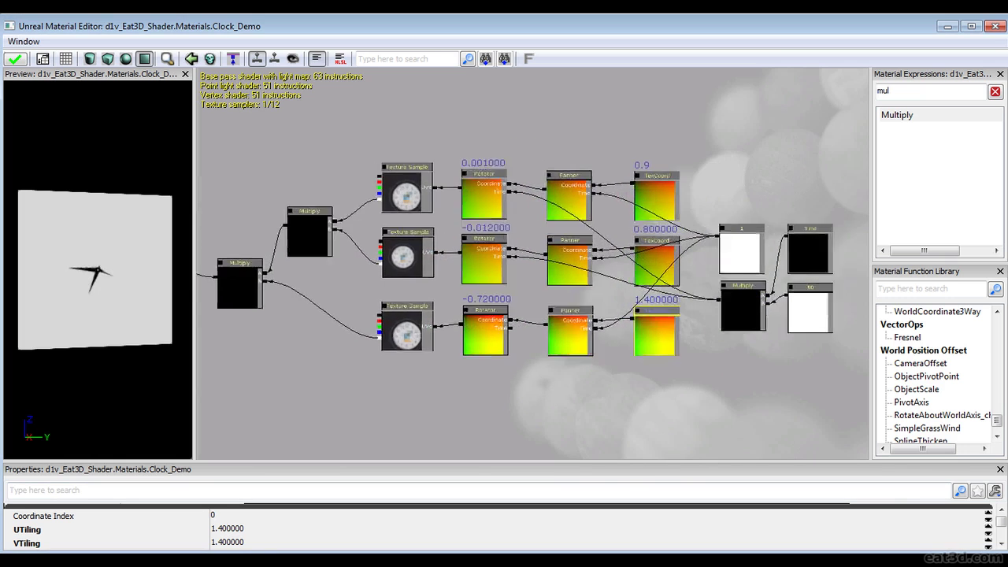
scroll(515, 407, "up", 3)
left_click_drag(515, 407, 477, 399)
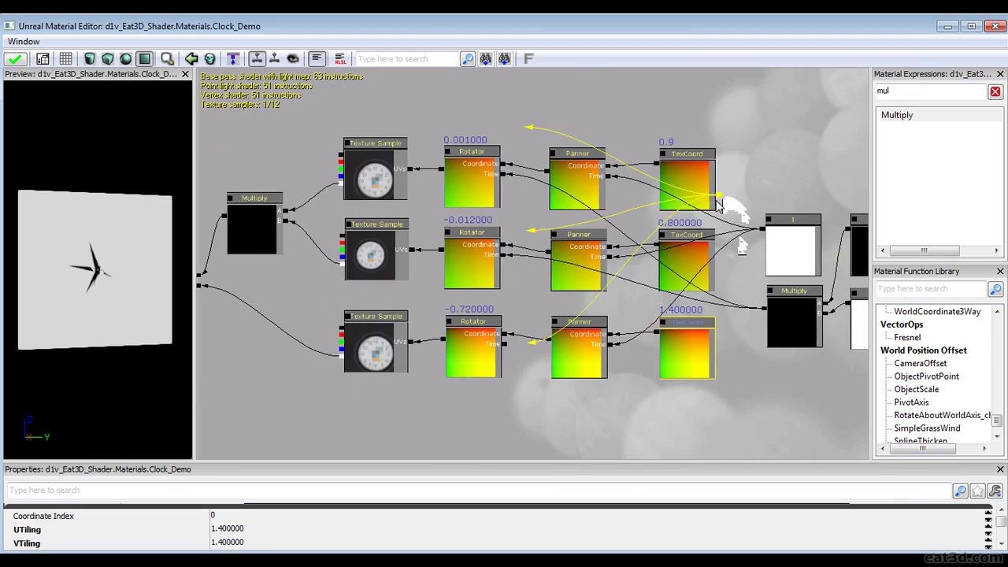
left_click_drag(727, 295, 399, 340)
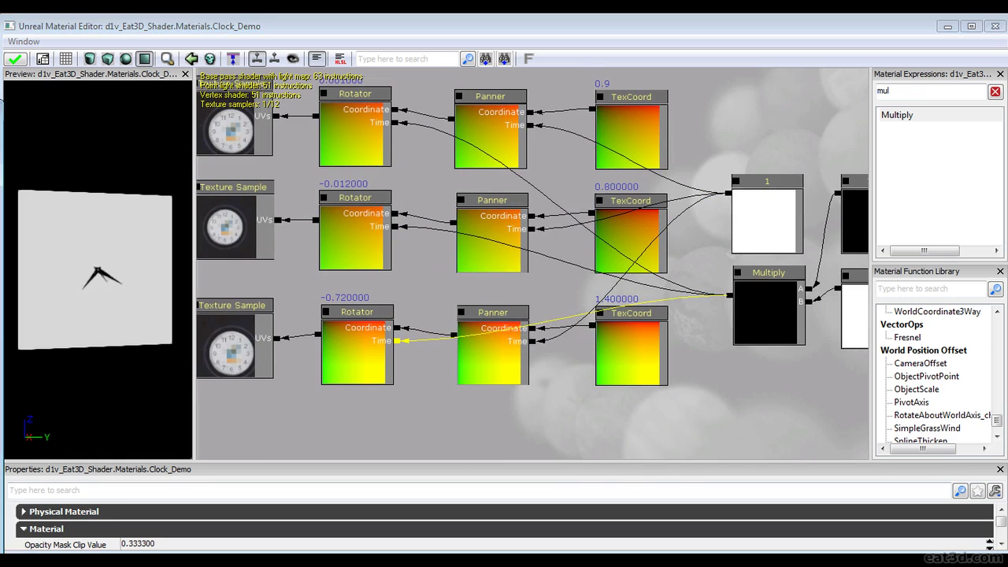
Examine the three rotating hands in the preview together with the node rows that drive them.
mouse_move(109, 262)
right_mouse_down()
mouse_move(108, 238)
mouse_move(100, 253)
mouse_move(100, 243)
mouse_move(126, 266)
mouse_move(126, 256)
right_mouse_up()
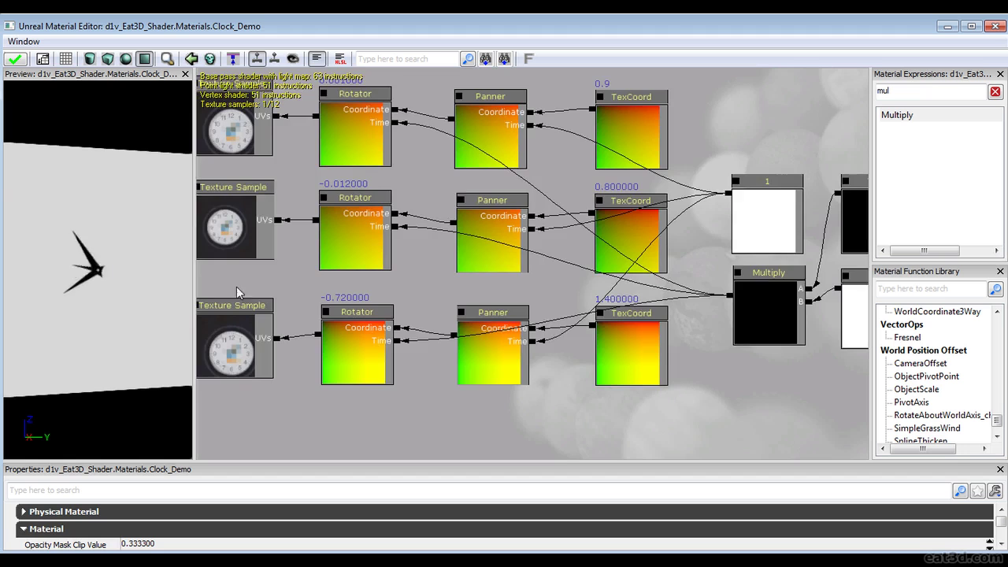
scroll(543, 272, "down", 3)
scroll(506, 357, "up", 4)
left_click_drag(562, 380, 672, 306)
scroll(506, 357, "down", 3)
left_click(672, 305)
scroll(633, 323, "up", 1)
left_click_drag(716, 278, 619, 292)
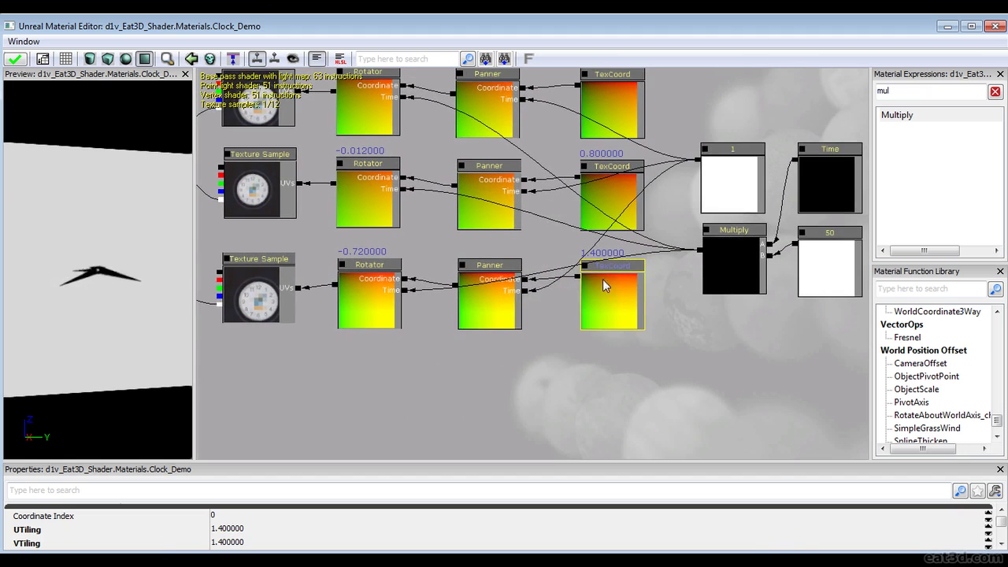
mouse_move(189, 312)
right_mouse_down()
mouse_move(189, 323)
mouse_move(189, 314)
right_mouse_up()
scroll(392, 340, "down", 2)
left_click_drag(434, 306, 371, 309)
scroll(560, 359, "up", 1)
scroll(560, 359, "down", 1)
scroll(556, 311, "down", 1)
scroll(447, 335, "up", 2)
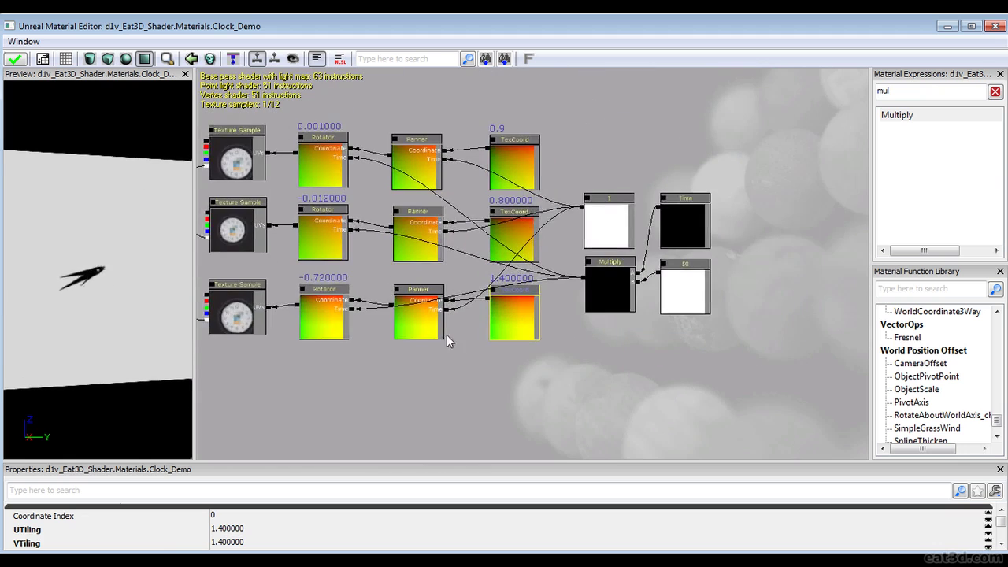
left_click_drag(446, 335, 638, 367)
left_click_drag(404, 386, 452, 355)
scroll(451, 355, "down", 1)
left_click_drag(466, 318, 468, 366)
left_click_drag(425, 278, 369, 218)
scroll(486, 221, "down", 1)
mouse_move(127, 323)
right_mouse_down()
mouse_move(127, 346)
mouse_move(127, 311)
mouse_move(127, 323)
right_mouse_up()
scroll(404, 342, "down", 1)
left_click_drag(404, 342, 457, 333)
left_click_drag(466, 387, 257, 384)
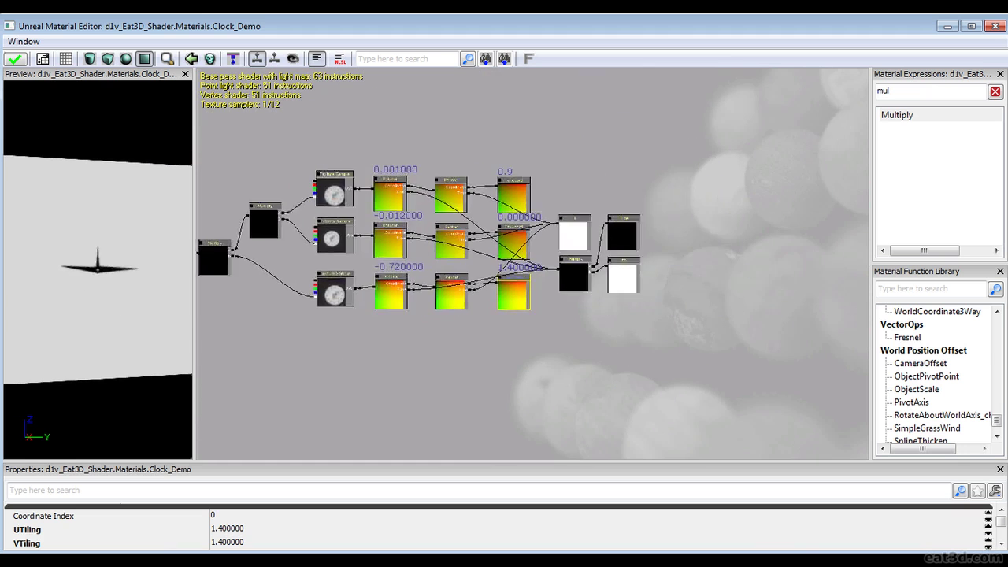
Convert the Constant 50 node to a parameter and name it Time_Speed.
scroll(258, 385, "up", 4)
left_click(687, 305)
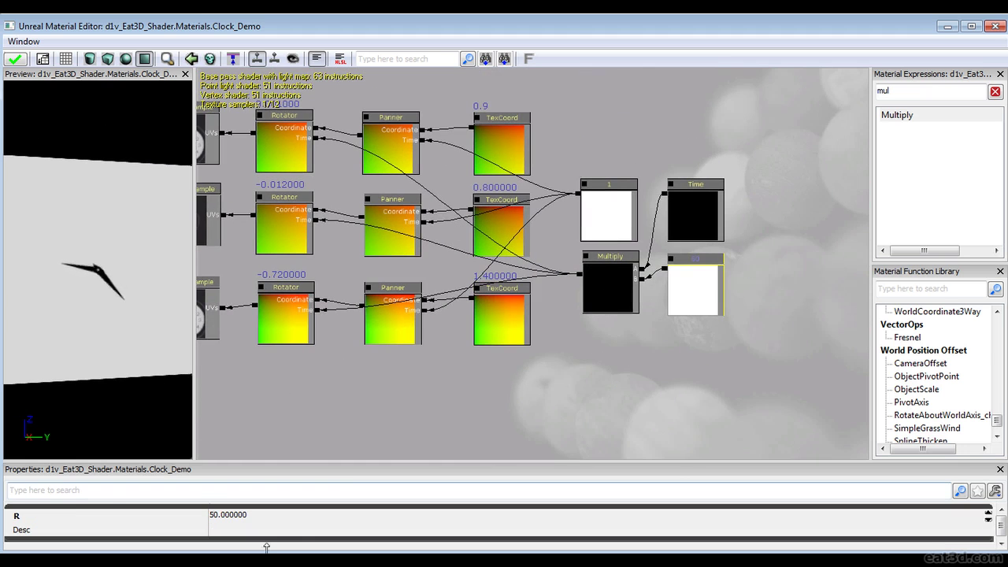
right_click(713, 270)
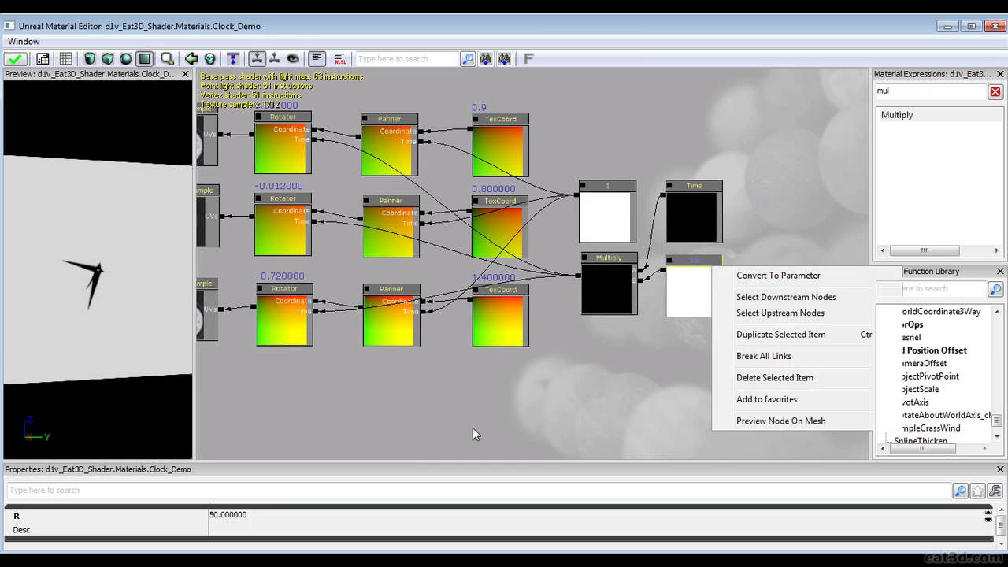
left_click(218, 531)
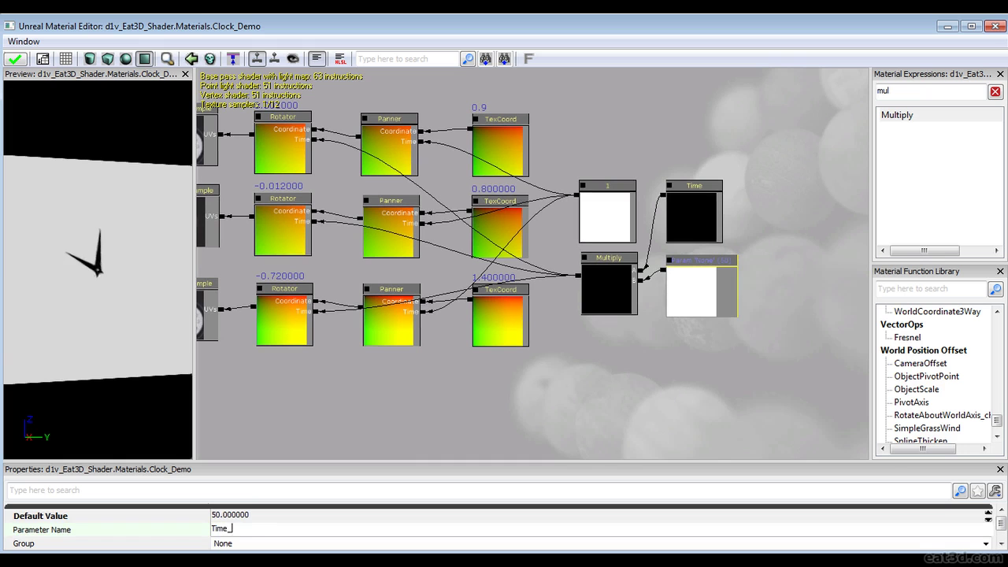
key("Return")
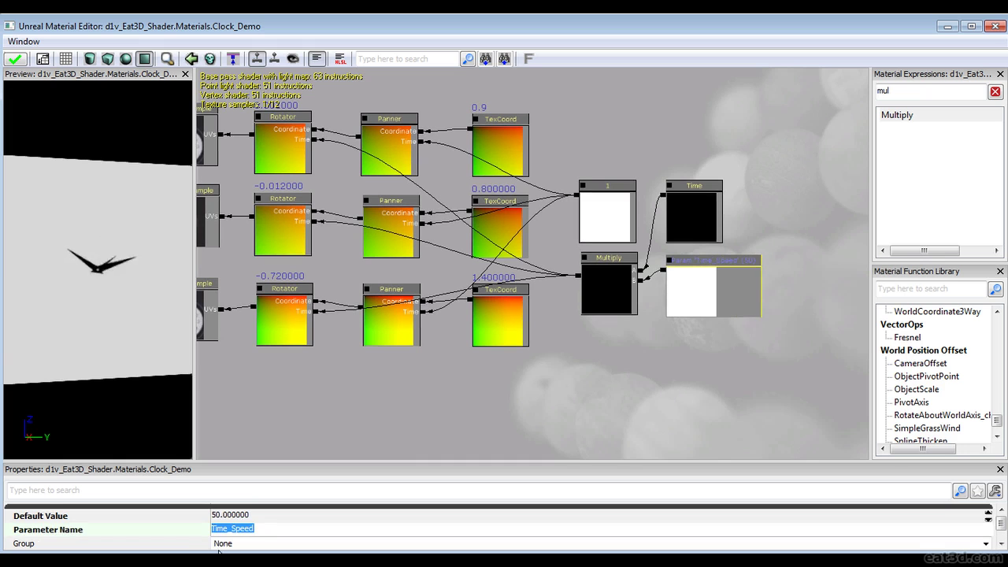
Duplicate a Texture Sample and a Multiply node to add the clock face beside the material node.
left_click_drag(281, 378, 529, 395)
scroll(528, 395, "down", 4)
scroll(668, 233, "up", 2)
left_click_drag(463, 190, 489, 237)
left_click(668, 229)
key("ctrl+w")
scroll(577, 309, "up", 2)
left_click_drag(479, 305, 486, 245)
left_click(600, 327)
key("ctrl+w")
Multiply the new Texture Sample's RGB output with the combined hands and connect the result to Diffuse.
left_click_drag(587, 312, 564, 297)
scroll(562, 289, "up", 3)
scroll(481, 316, "down", 3)
left_click(490, 286)
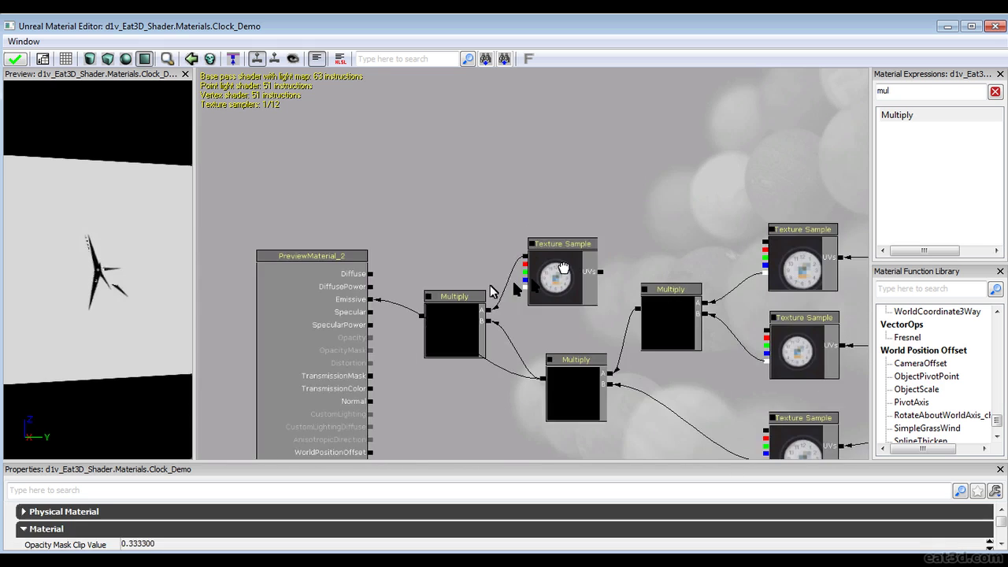
left_click_drag(488, 291, 564, 266)
scroll(564, 266, "up", 2)
left_click_drag(484, 291, 419, 270)
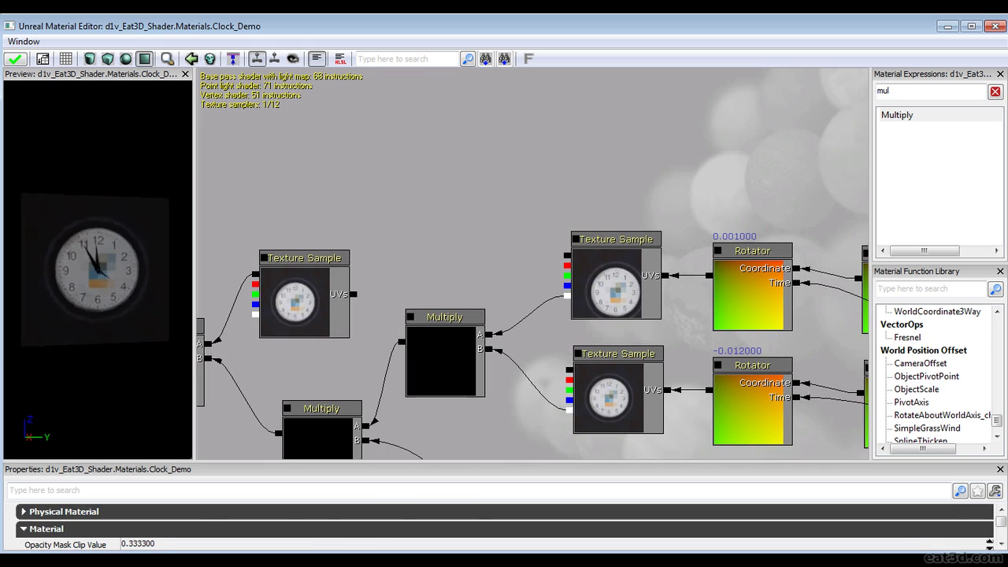
Inspect the clock hands' centre pivot and the lit clock face up close in the preview.
mouse_move(127, 236)
right_mouse_down()
mouse_move(127, 181)
mouse_move(127, 236)
right_mouse_up()
scroll(125, 248, "up", 5)
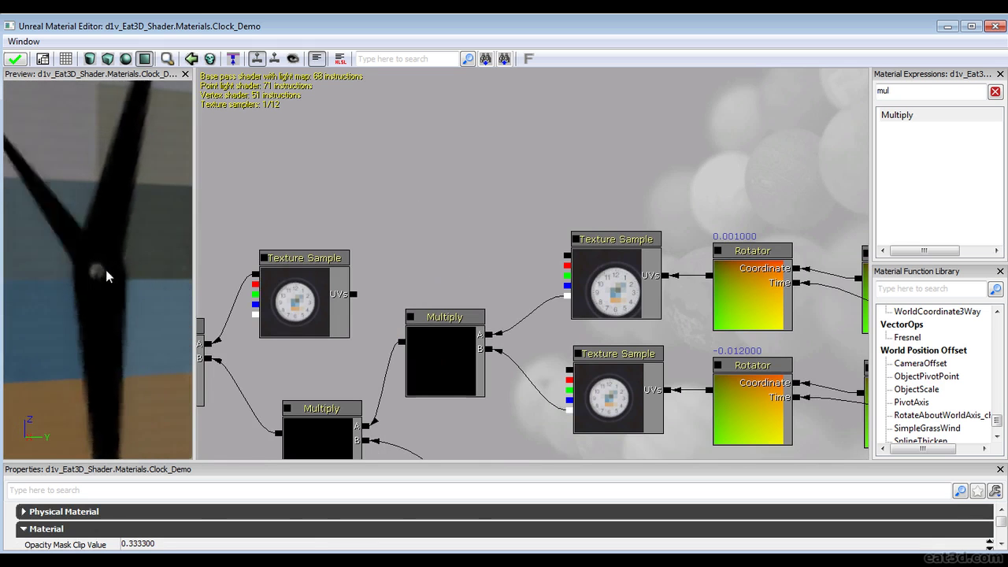
scroll(130, 257, "down", 3)
scroll(133, 282, "down", 3)
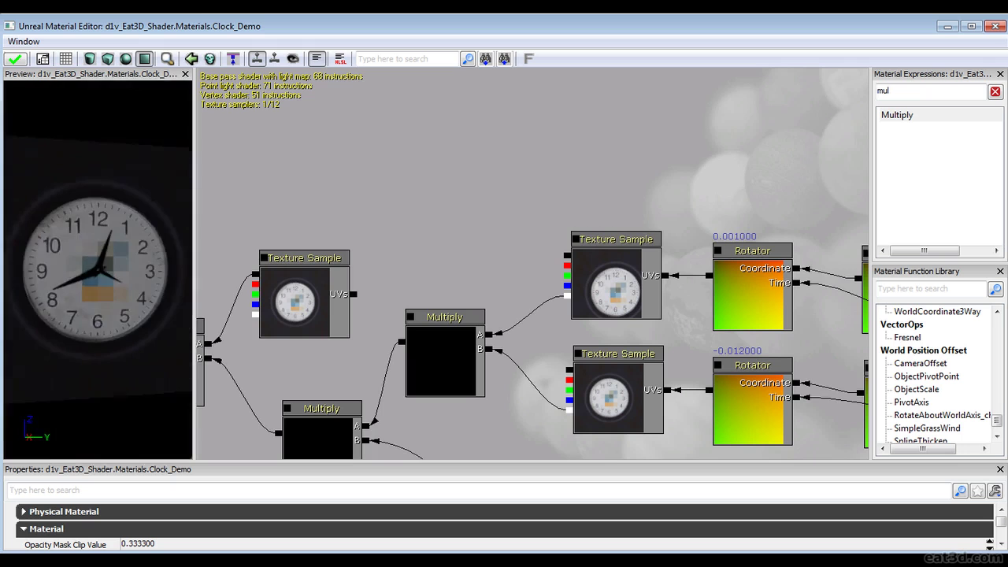
mouse_move(118, 271)
right_mouse_down()
mouse_move(119, 236)
mouse_move(118, 288)
right_mouse_up()
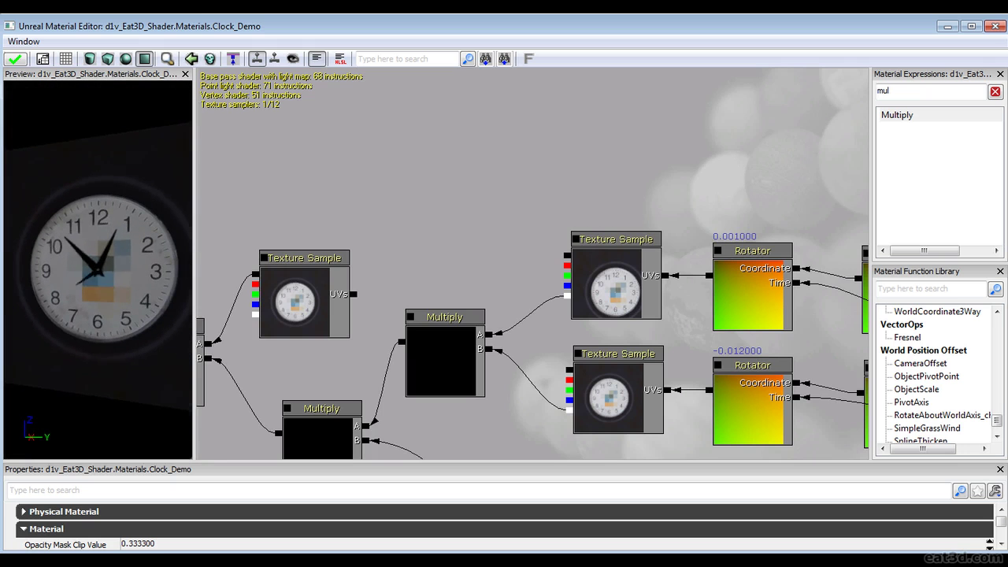
scroll(538, 346, "down", 2)
scroll(153, 263, "down", 1)
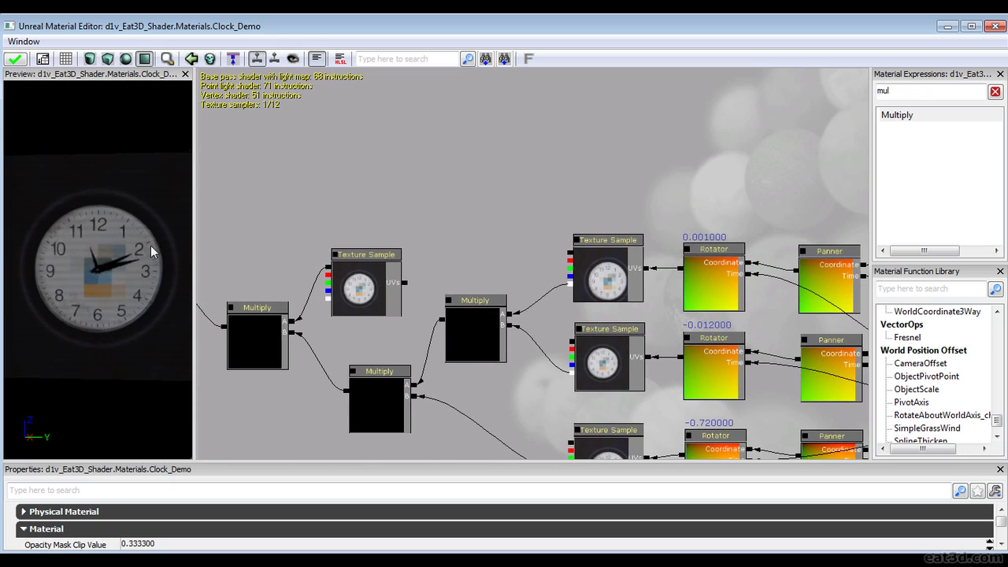
Set the Time_Speed parameter's default value to 1.
scroll(240, 308, "down", 5)
left_click_drag(350, 311, 472, 259)
left_click_drag(537, 312, 403, 238)
left_click_drag(657, 285, 466, 324)
scroll(466, 325, "up", 3)
left_click_drag(541, 370, 550, 356)
scroll(563, 346, "up", 2)
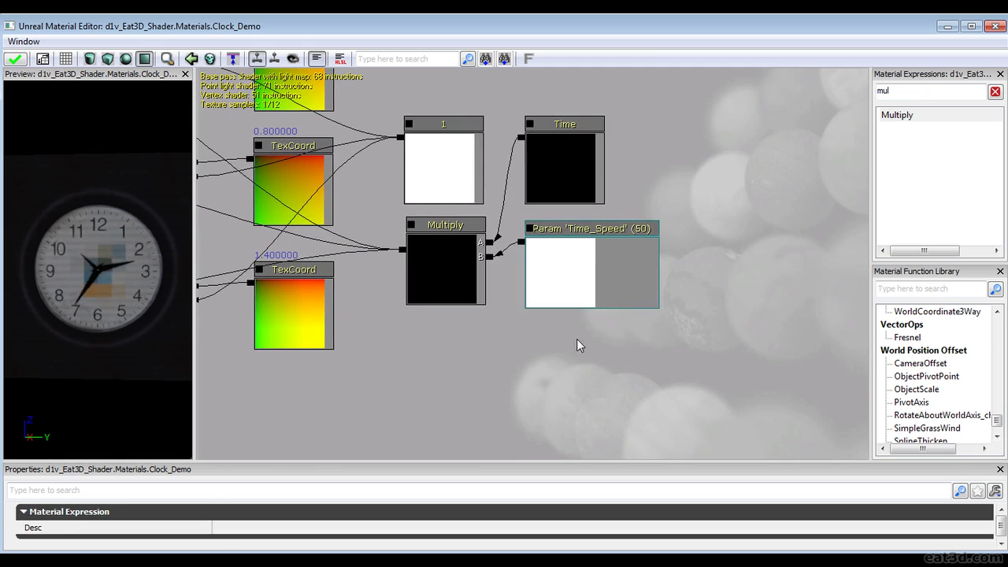
left_click(578, 281)
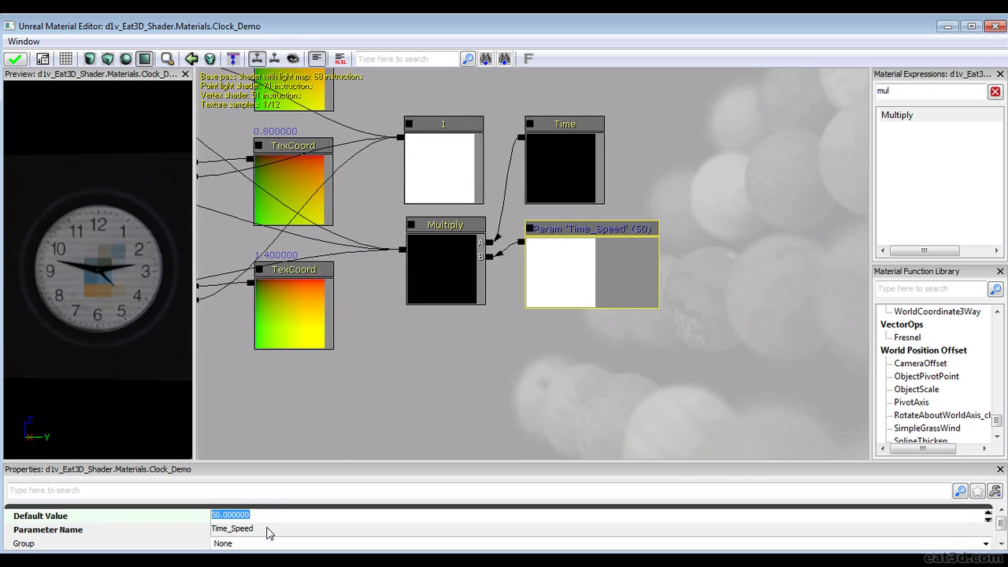
type("1")
key("Return")
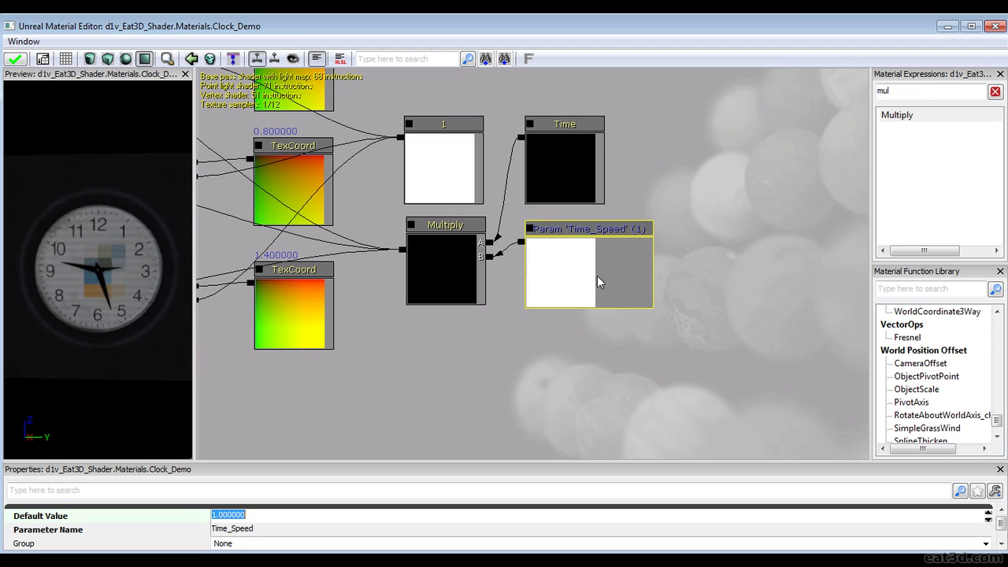
Move the expression nodes up together so the final Multiply lines up with the material's Diffuse input.
scroll(598, 279, "down", 5)
left_click_drag(354, 303, 491, 355)
scroll(491, 355, "up", 2)
left_click_drag(660, 355, 759, 218, "ctrl+alt")
left_click_drag(761, 293, 764, 265, "ctrl")
scroll(252, 297, "down", 2)
left_click_drag(246, 297, 442, 292)
scroll(443, 293, "down", 3)
left_click_drag(307, 384, 776, 167, "ctrl+alt")
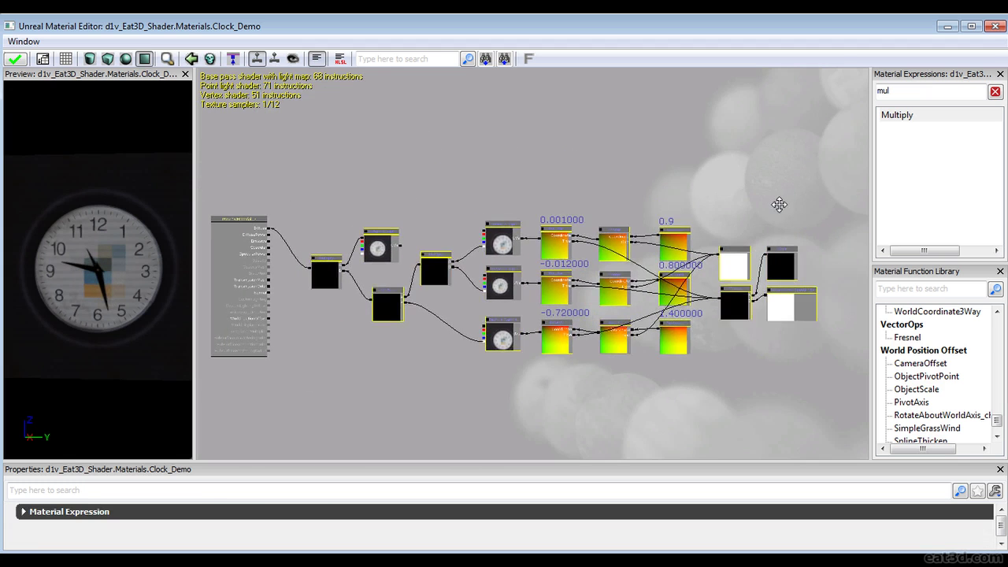
scroll(779, 205, "up", 4)
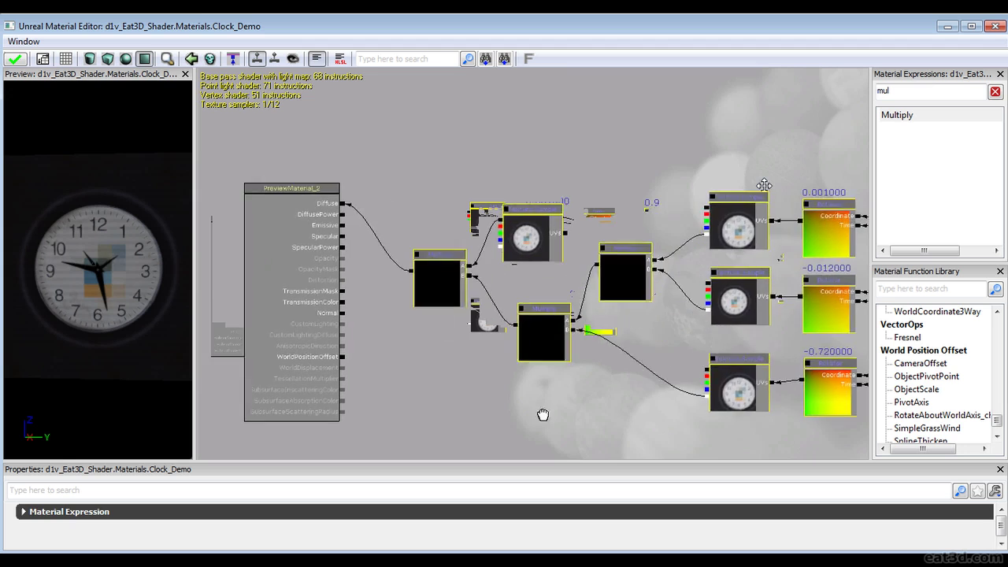
left_click_drag(444, 292, 441, 225, "ctrl")
Set the Time_Speed parameter's default value to 25.
left_click_drag(390, 323, 315, 330)
scroll(457, 319, "down", 3)
left_click_drag(580, 308, 252, 337)
scroll(461, 354, "up", 3)
left_click_drag(399, 278, 296, 286)
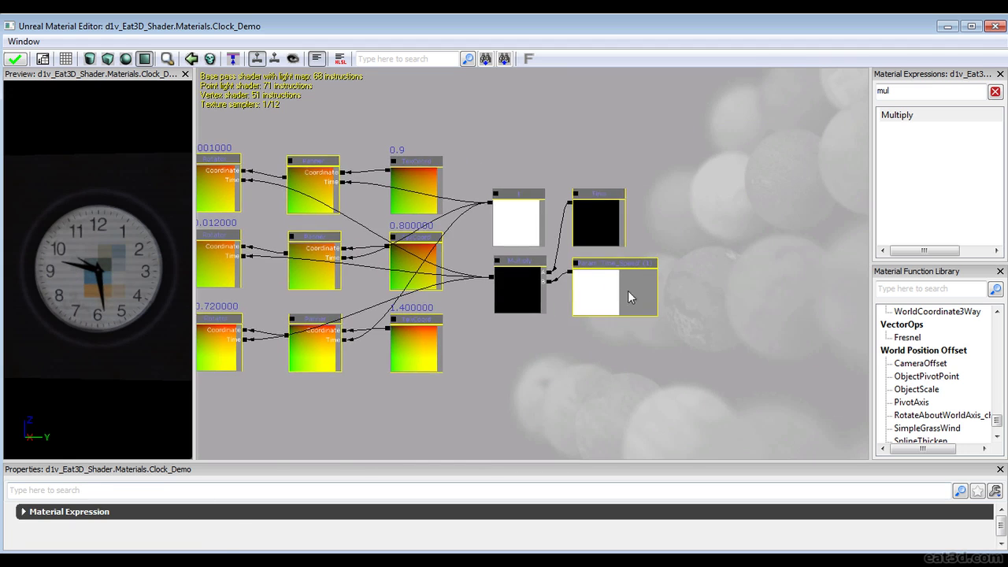
left_click(628, 296)
left_click(246, 516)
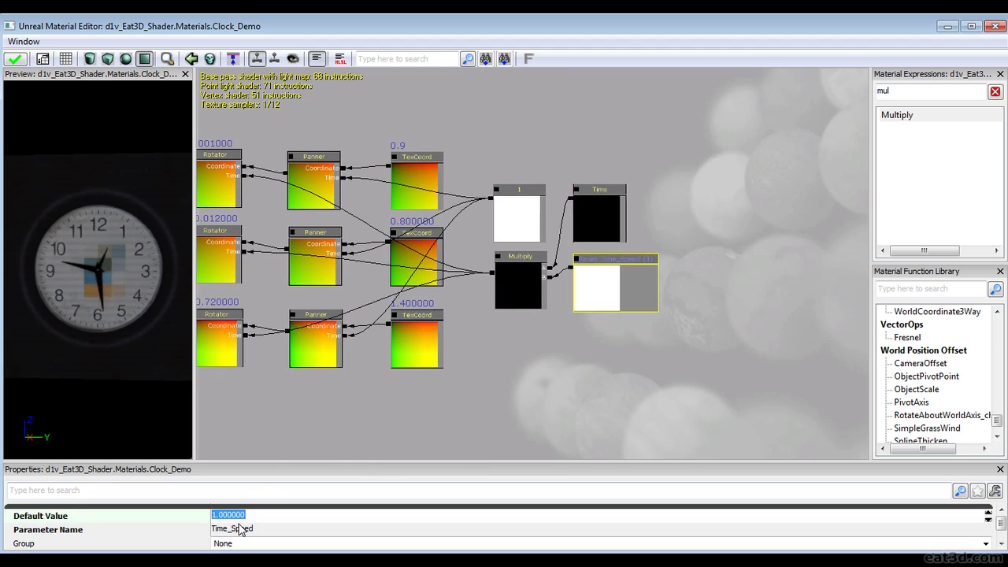
type("25")
key("Return")
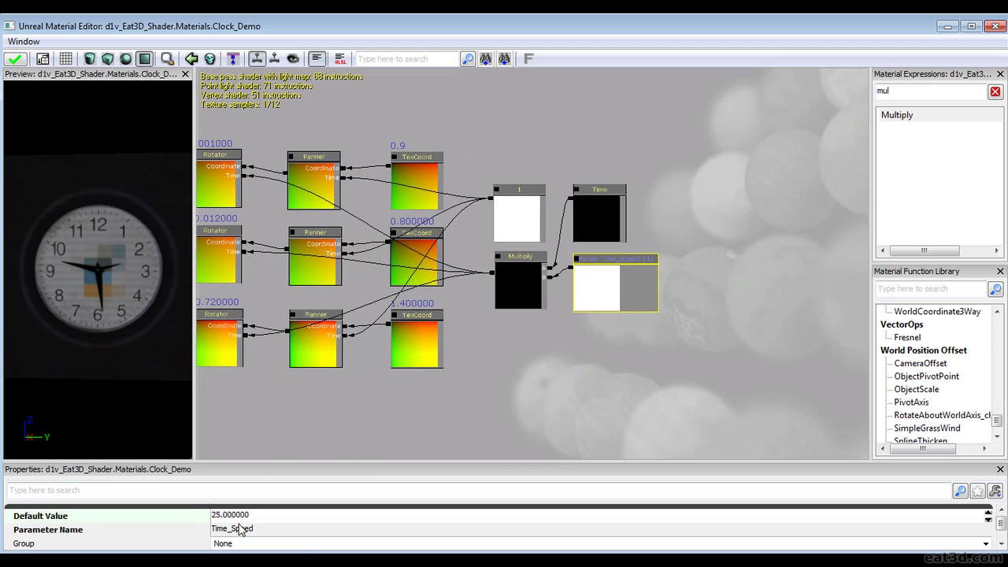
Review the whole clock network from the material node through the hand rows to the time controls.
left_click_drag(346, 406, 834, 453)
left_click_drag(560, 340, 729, 303)
scroll(564, 344, "up", 4)
scroll(563, 346, "down", 6)
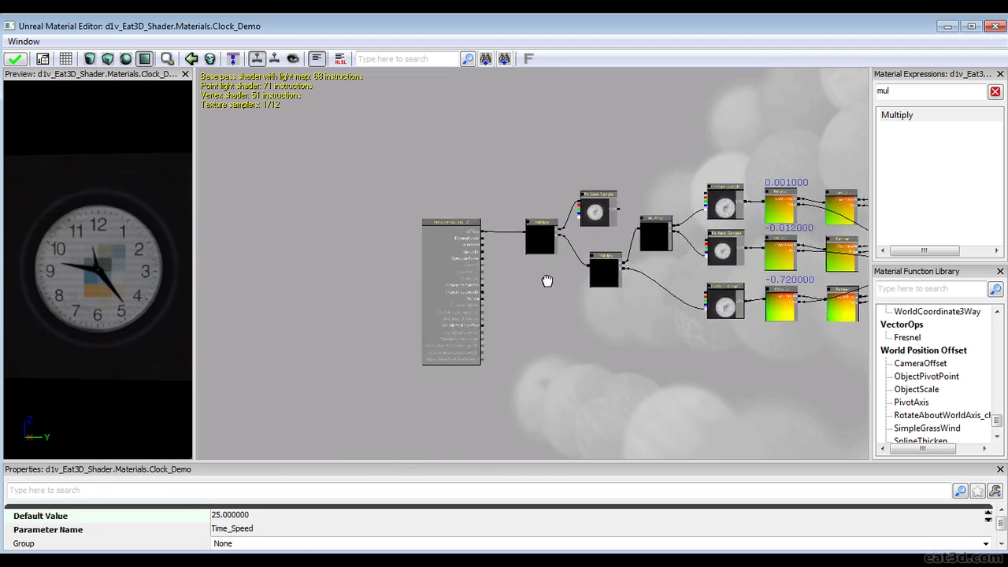
left_click_drag(546, 281, 279, 274)
left_click_drag(715, 420, 509, 426)
scroll(508, 427, "up", 2)
left_click_drag(546, 353, 812, 360)
left_click_drag(568, 331, 815, 340)
scroll(815, 292, "down", 3)
left_click_drag(815, 285, 551, 284)
scroll(552, 290, "up", 3)
scroll(571, 277, "down", 2)
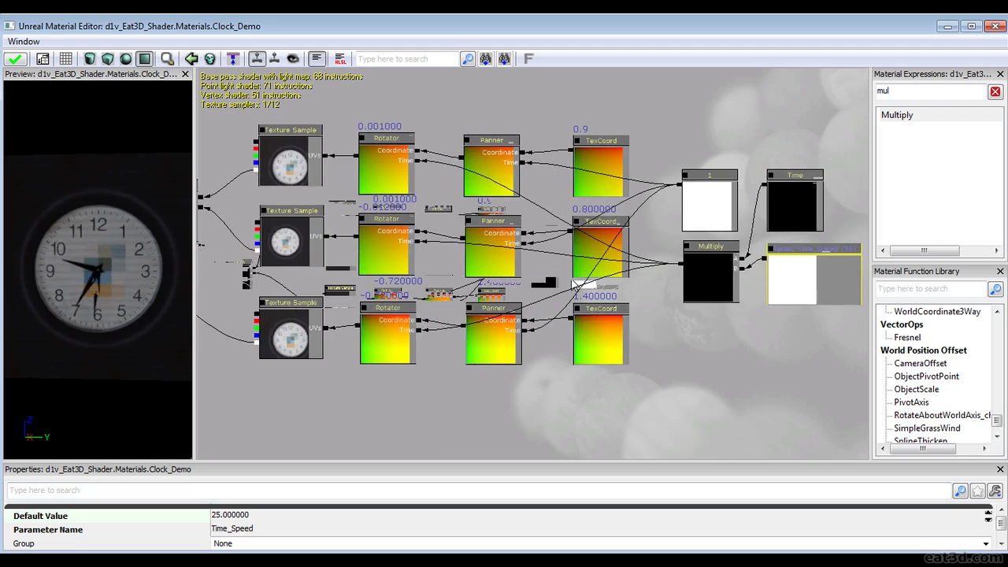